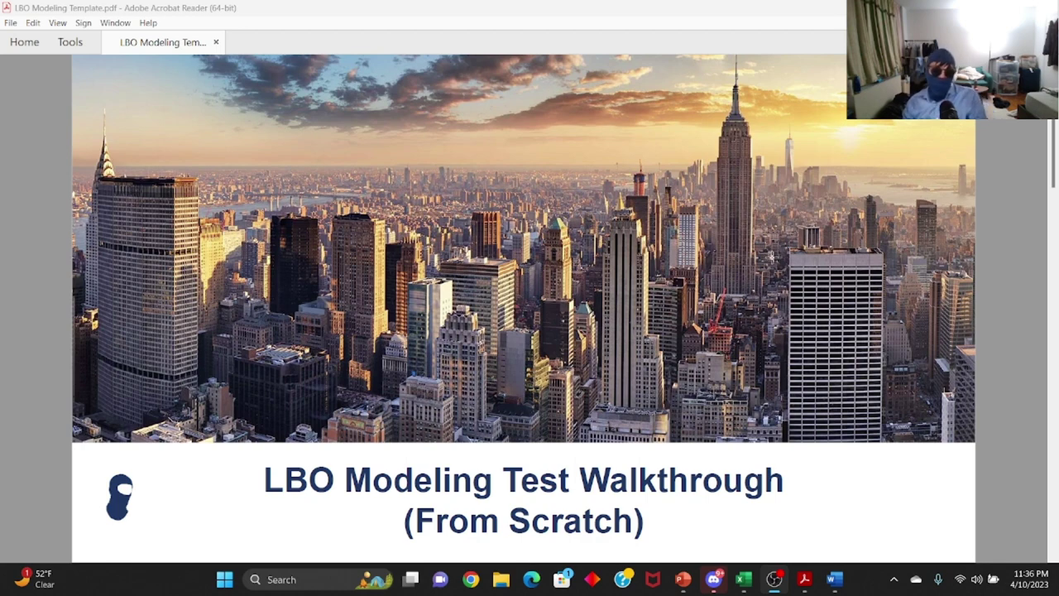
# Review the LBO walkthrough slides on the objectives, the Ski Mask Company case assumptions and the steps to completing the model.
pyautogui.scroll(-2, 774, 264)
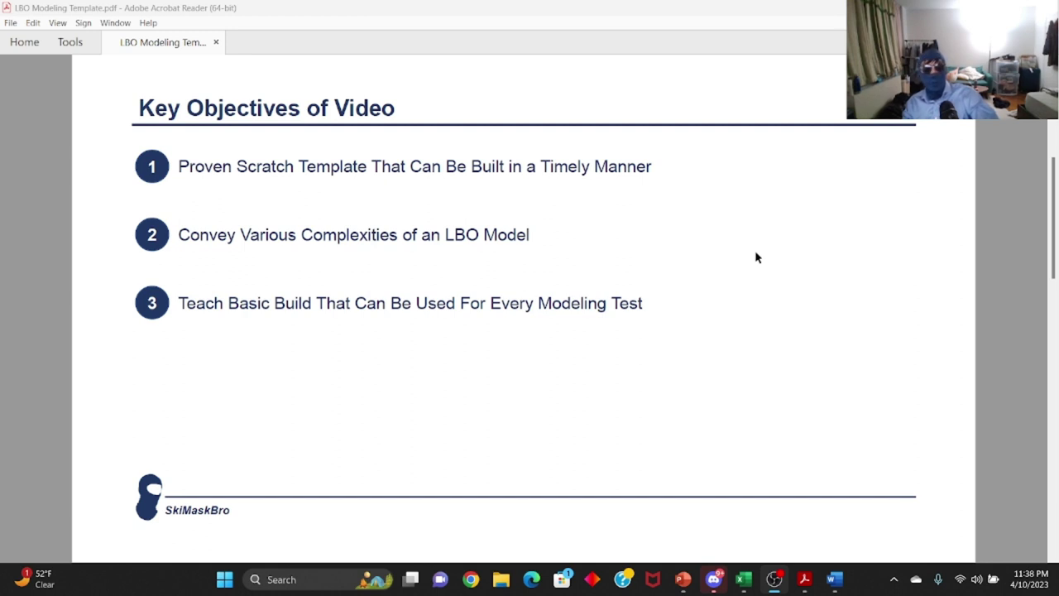
pyautogui.scroll(-3, 754, 248)
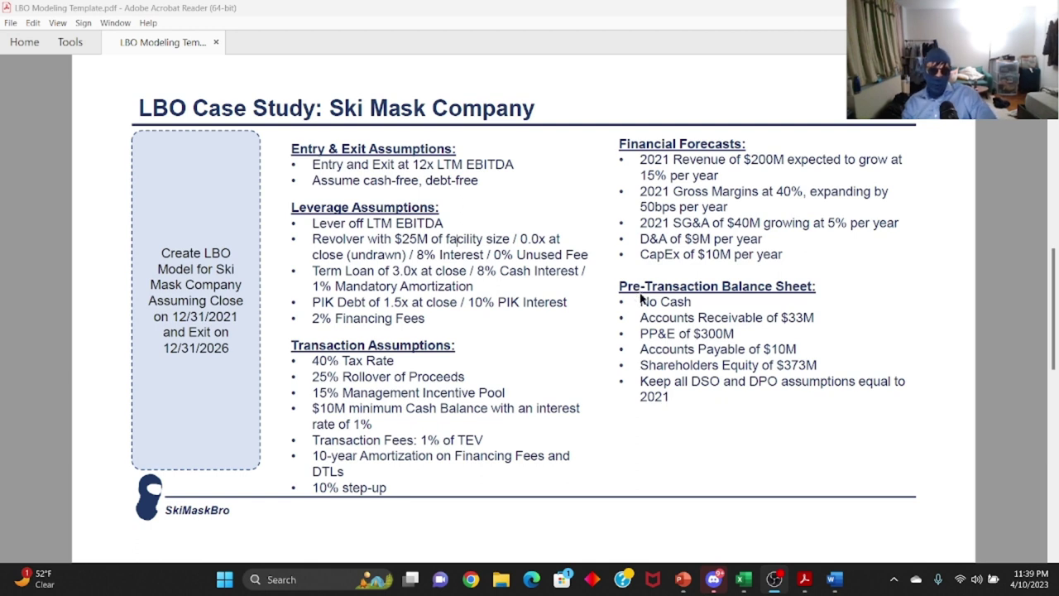
pyautogui.scroll(-2, 640, 297)
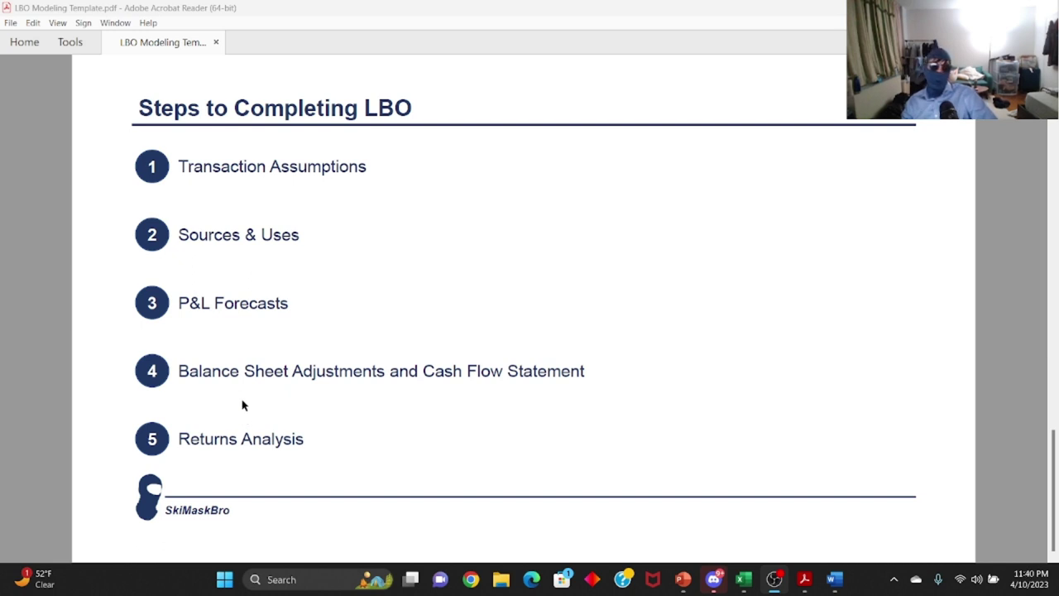
pyautogui.scroll(1, 242, 400)
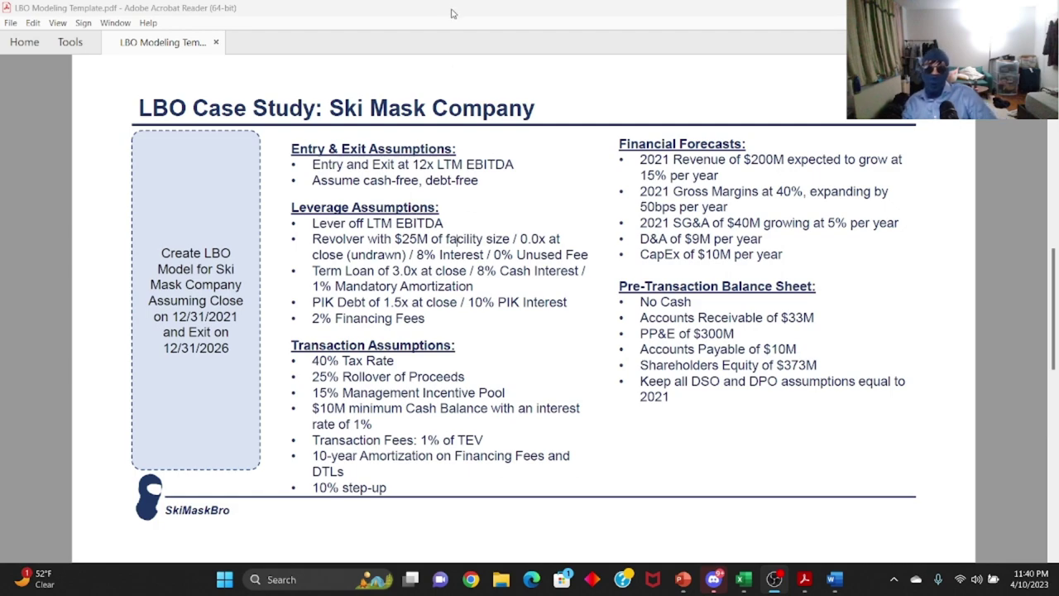
pyautogui.moveTo(454, 16); pyautogui.dragTo(1058, 256)
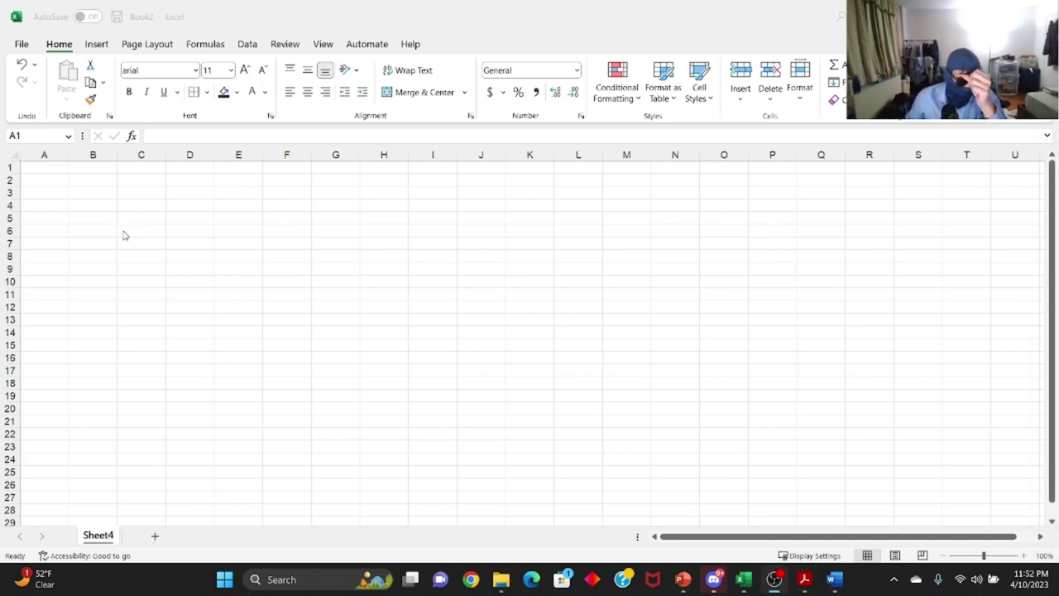
# Switch to the blank Excel workbook and set the font size of the entire sheet to 10.
pyautogui.click(83, 180)
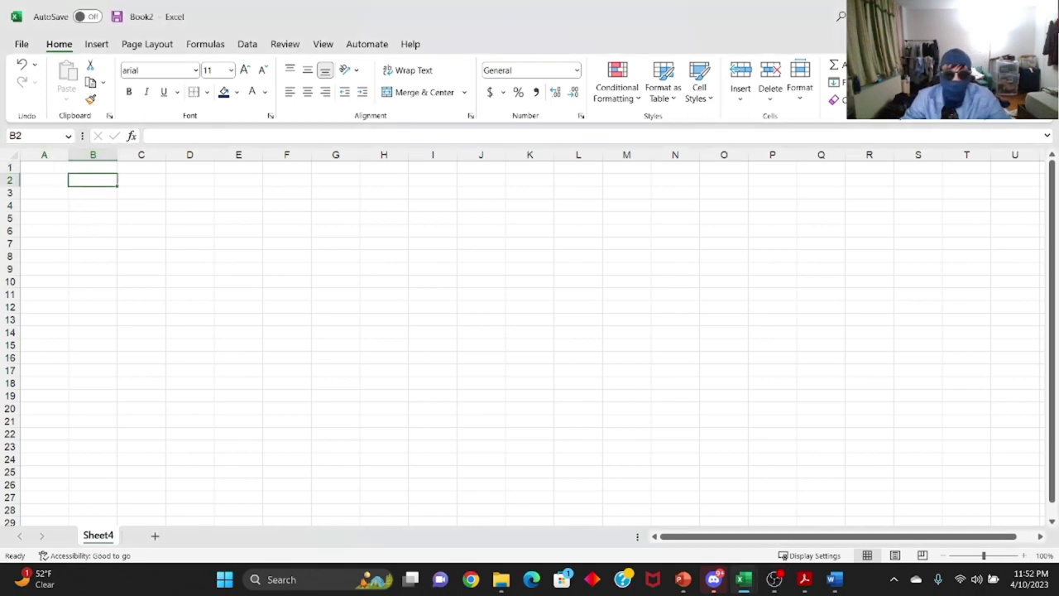
pyautogui.press('Down')
pyautogui.press('Up')
pyautogui.press('Up')
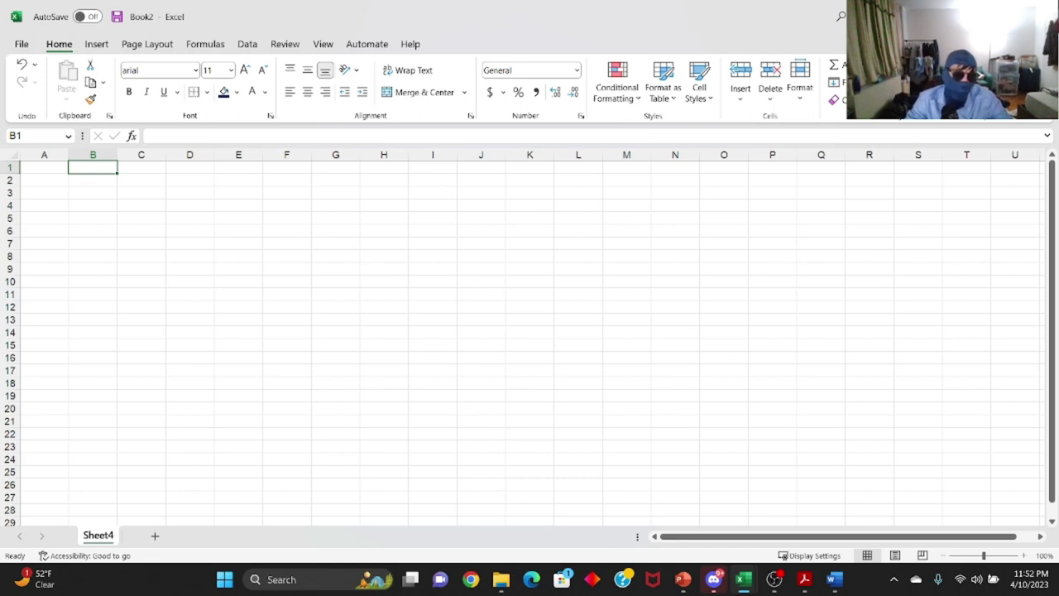
pyautogui.hotkey('shift', 'space')
pyautogui.hotkey('ctrl', 'space')
pyautogui.press('alt')
pyautogui.write('hfs')
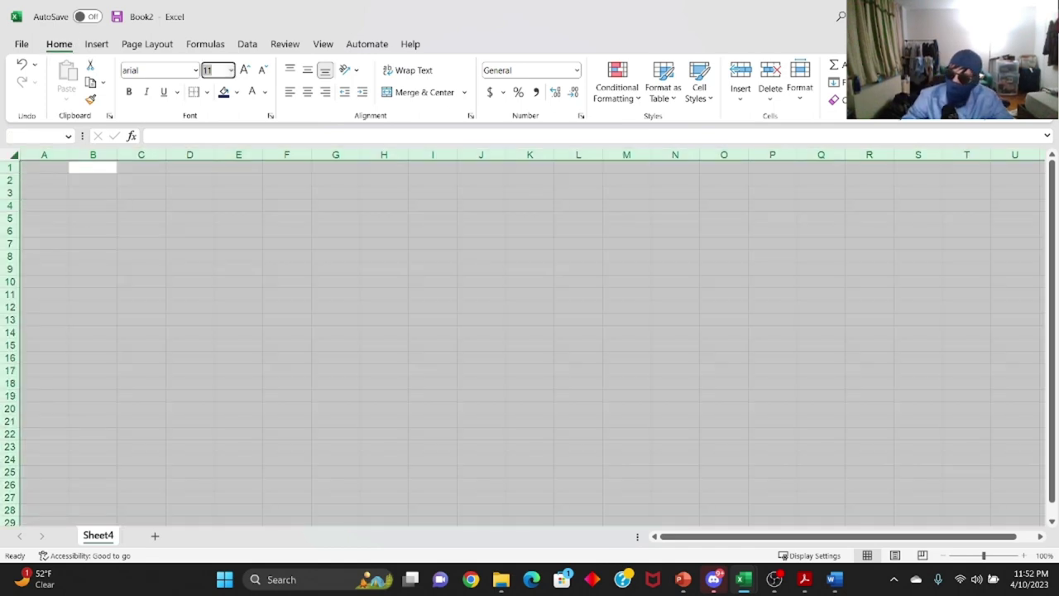
pyautogui.write('12')
pyautogui.press('Return')
pyautogui.press('alt')
pyautogui.write('hfs')
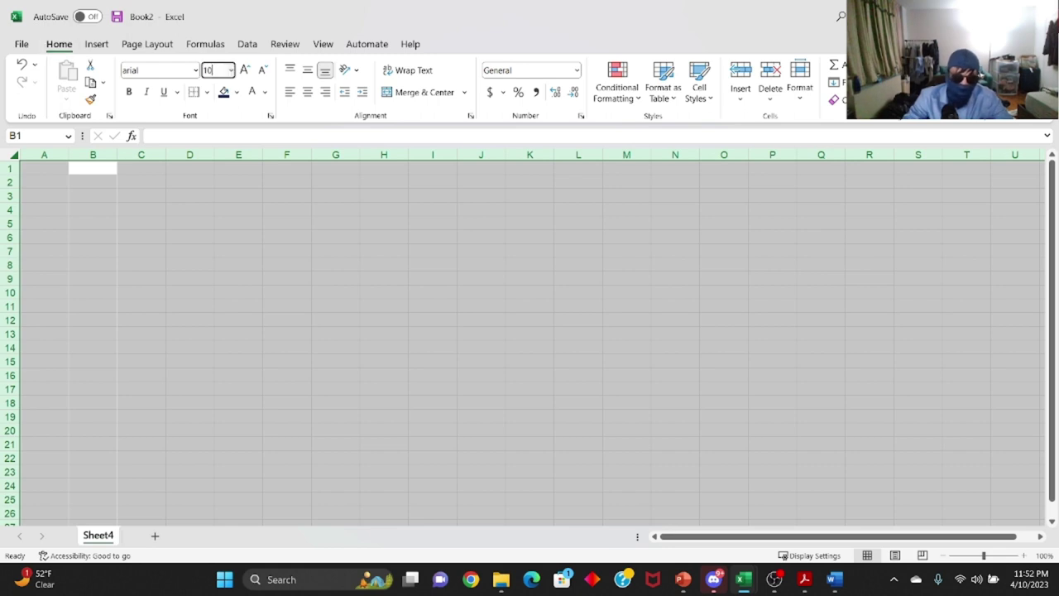
pyautogui.write('10')
pyautogui.press('Return')
# Set the width of columns A and B to 1 so they act as narrow indent columns.
pyautogui.press('Down')
pyautogui.press('Up')
pyautogui.press('Left')
pyautogui.hotkey('shift', 'Right')
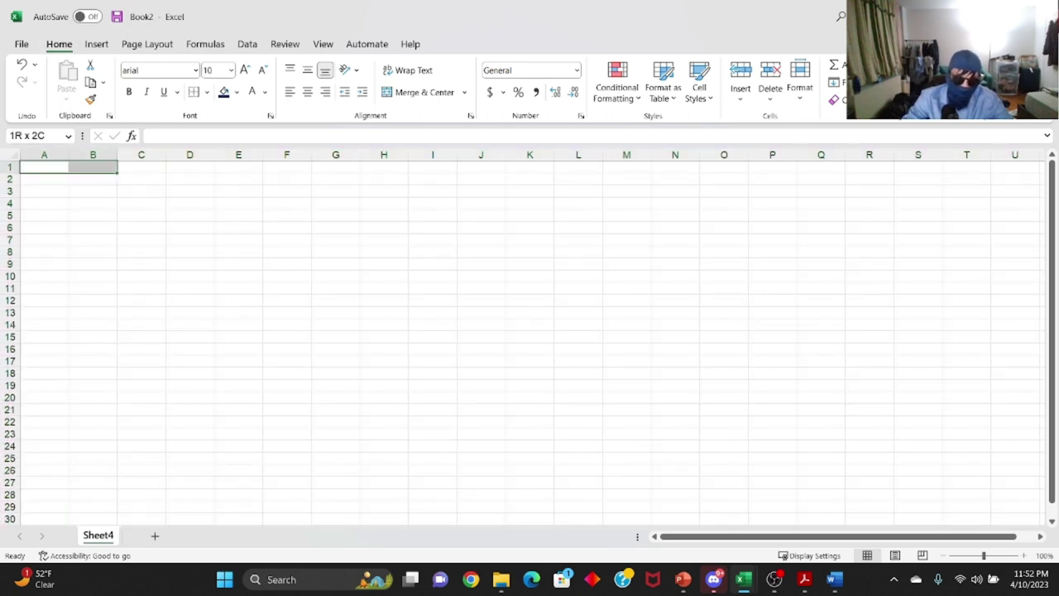
pyautogui.press('alt')
pyautogui.write('how1')
pyautogui.press('Return')
pyautogui.press('Down')
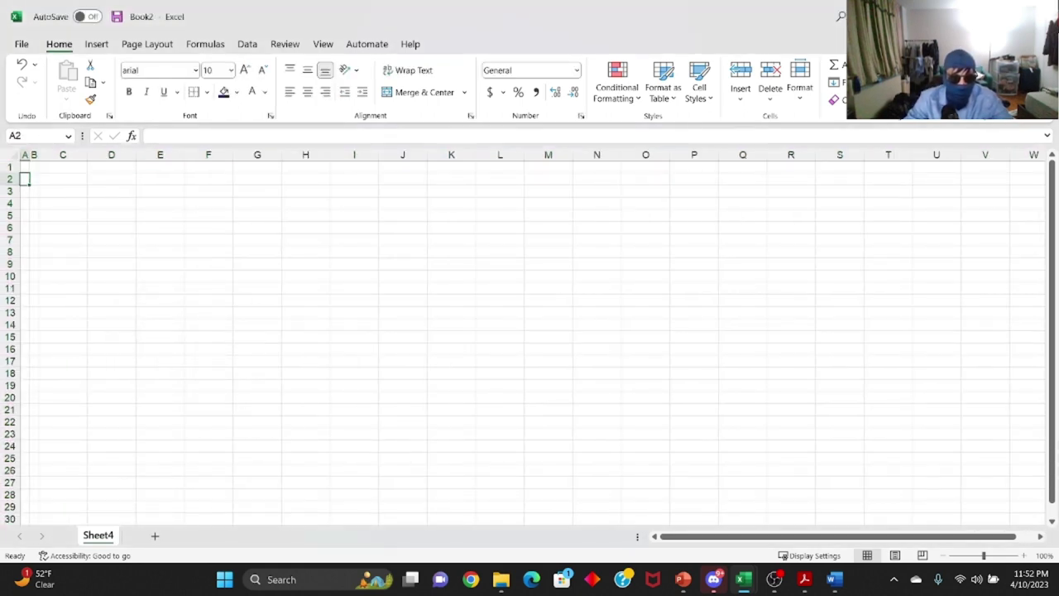
# Set the width of the nine columns C through K to 10.
pyautogui.press('Up')
pyautogui.press('Right')
pyautogui.press('Right')
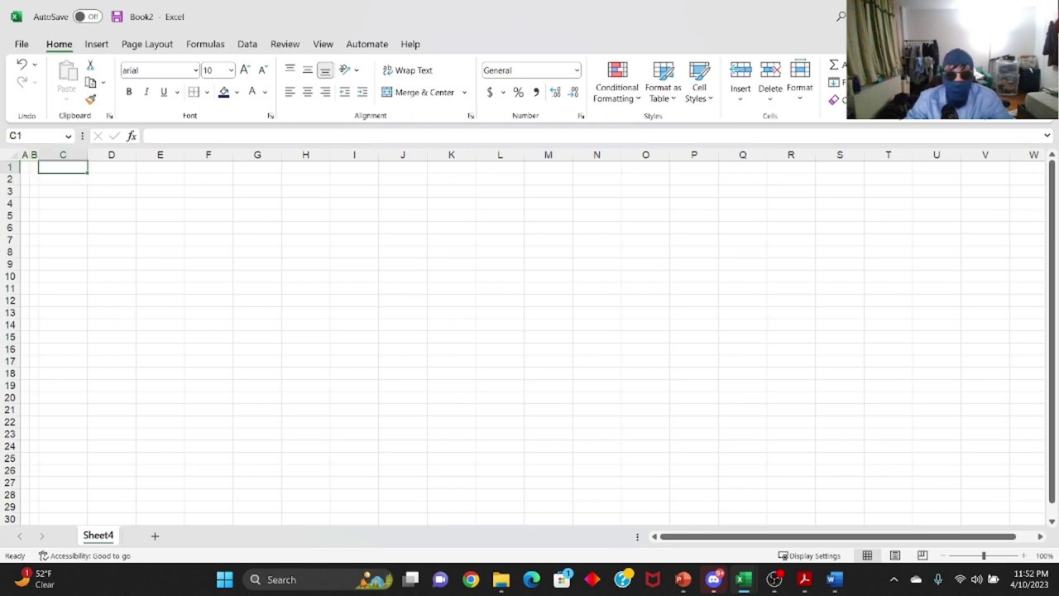
pyautogui.hotkey('shift', 'Right')
pyautogui.hotkey('shift', 'Right')
pyautogui.hotkey('shift', 'Right')
pyautogui.hotkey('shift', 'Right')
pyautogui.hotkey('shift', 'Right')
pyautogui.hotkey('shift', 'Right')
pyautogui.hotkey('shift', 'Right')
pyautogui.hotkey('shift', 'Right')
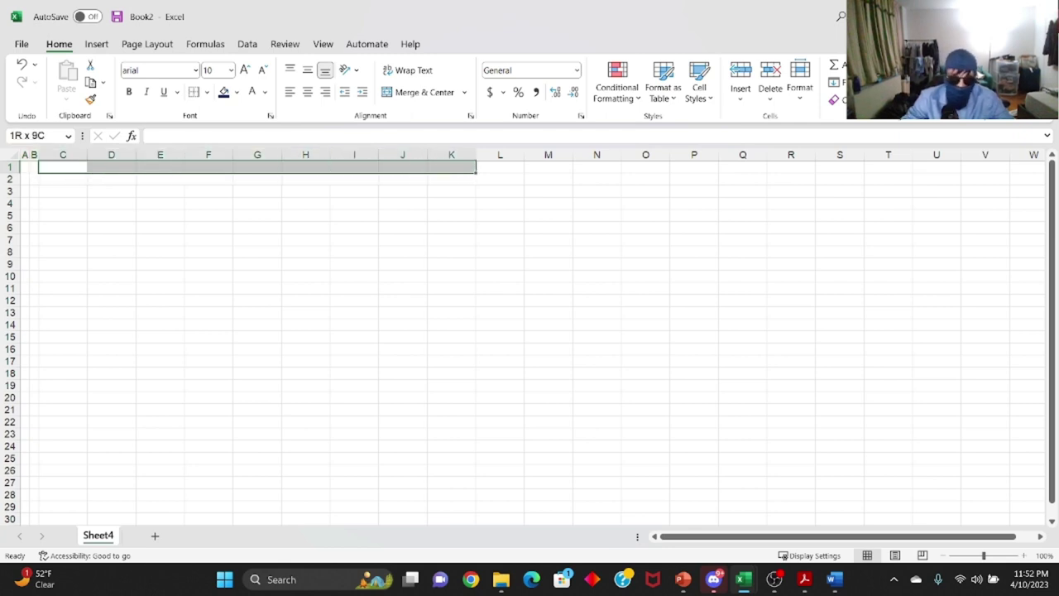
pyautogui.hotkey('alt', 'h')
pyautogui.press('o')
pyautogui.write('w')
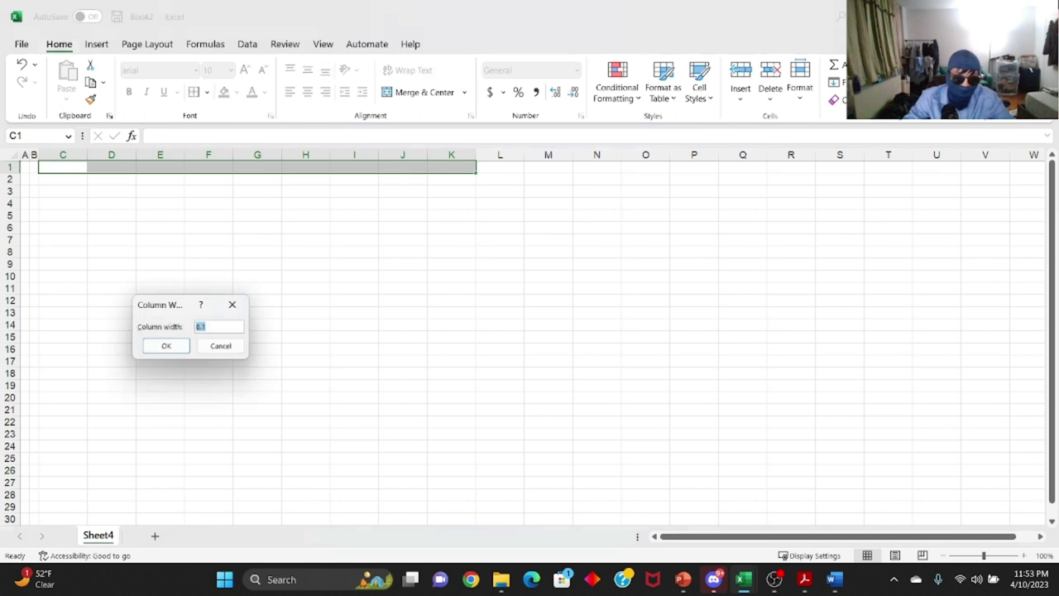
pyautogui.write('10')
pyautogui.press('Return')
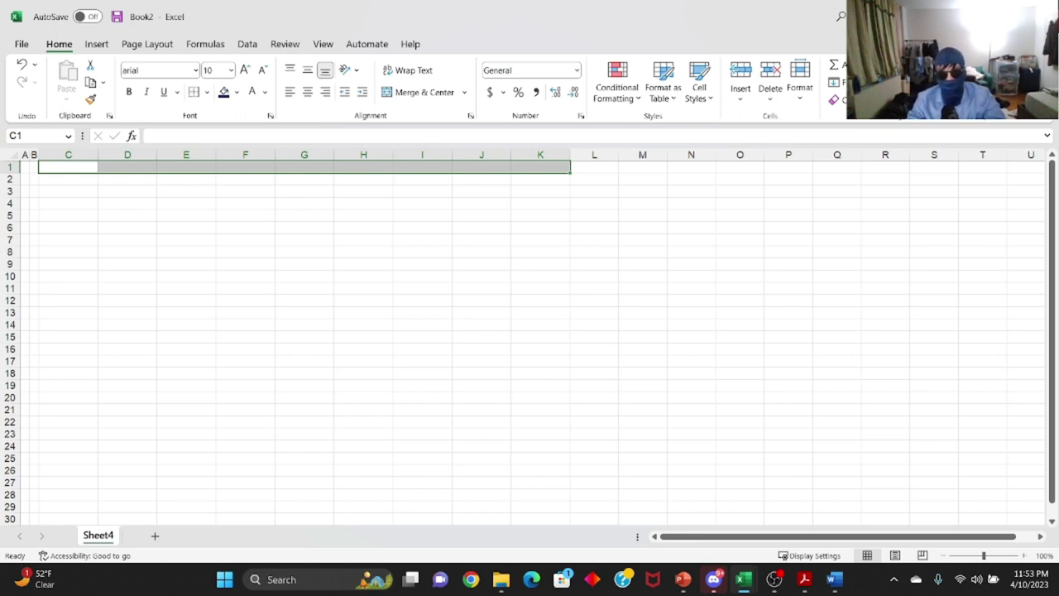
pyautogui.press('Left')
pyautogui.press('Left')
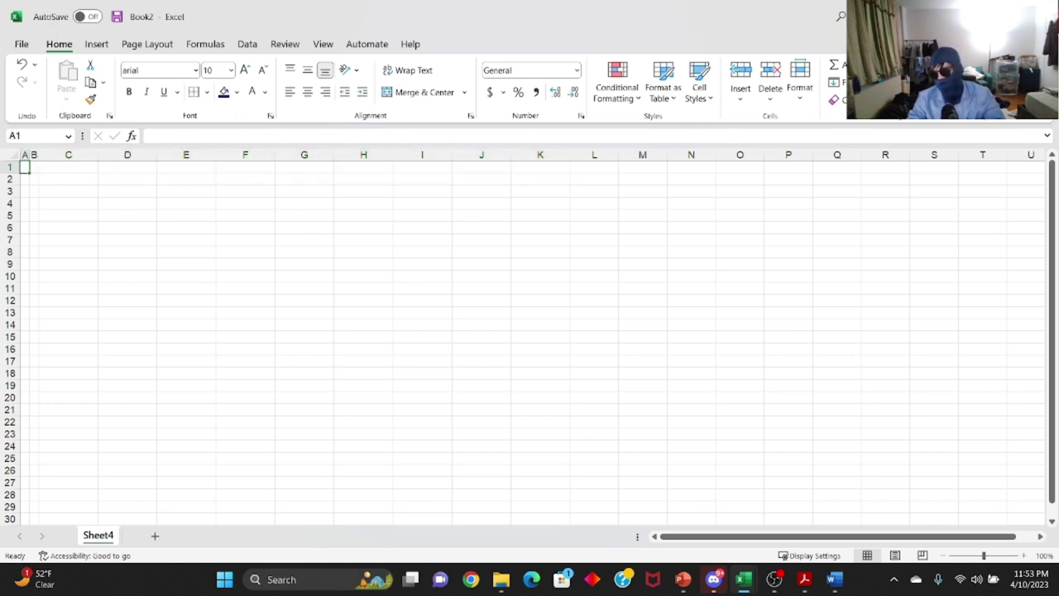
pyautogui.press('Right')
pyautogui.press('Right')
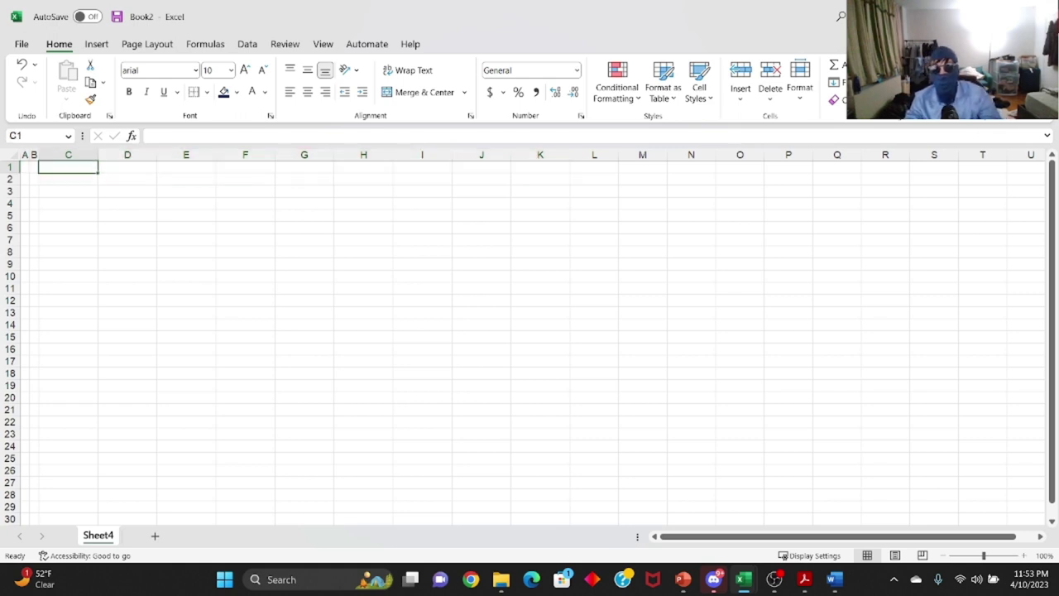
pyautogui.moveTo(67, 166); pyautogui.dragTo(554, 167)
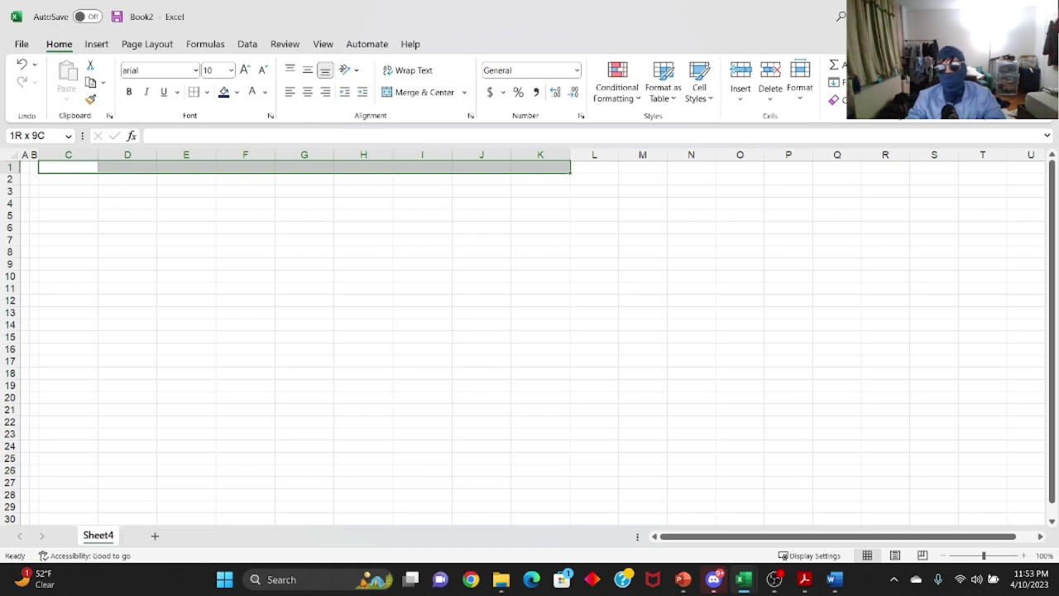
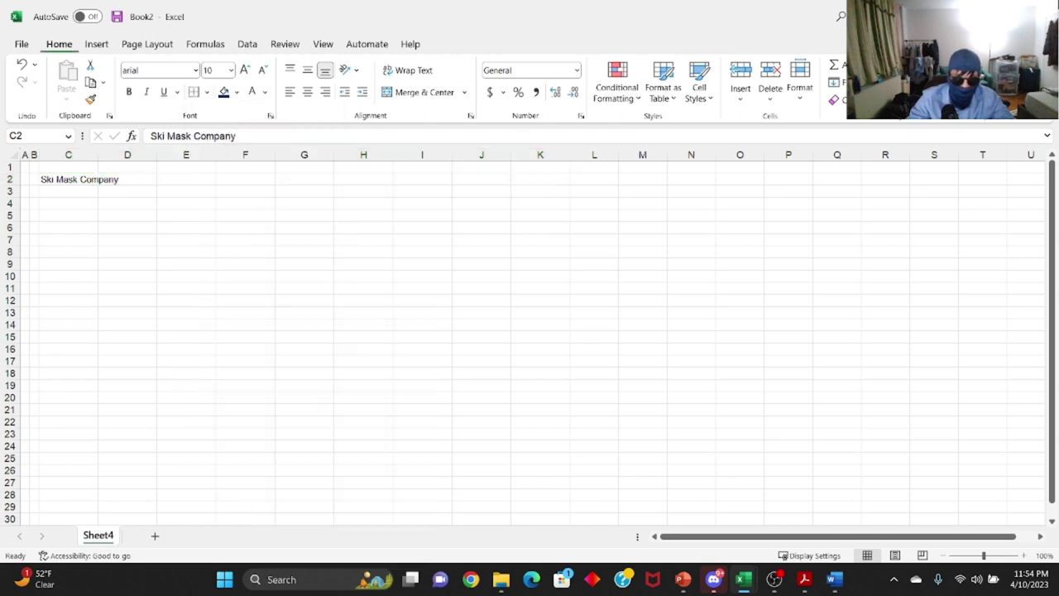
pyautogui.press('Escape')
pyautogui.press('Escape')
# Bold the Ski Mask Company title in C2 and add a bottom border beneath the title row from column C through K.
pyautogui.click(68, 180)
pyautogui.hotkey('ctrl', 'b')
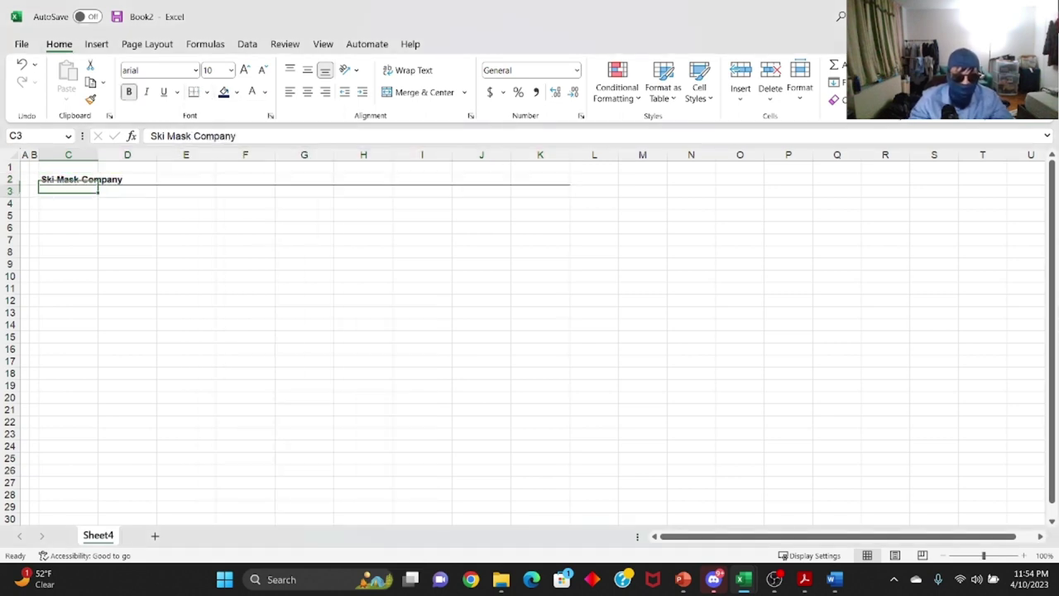
# Enter 2021 in F1 as the first year of the header row above the company title.
pyautogui.press('Up')
pyautogui.press('Right')
pyautogui.press('Right')
pyautogui.press('Right')
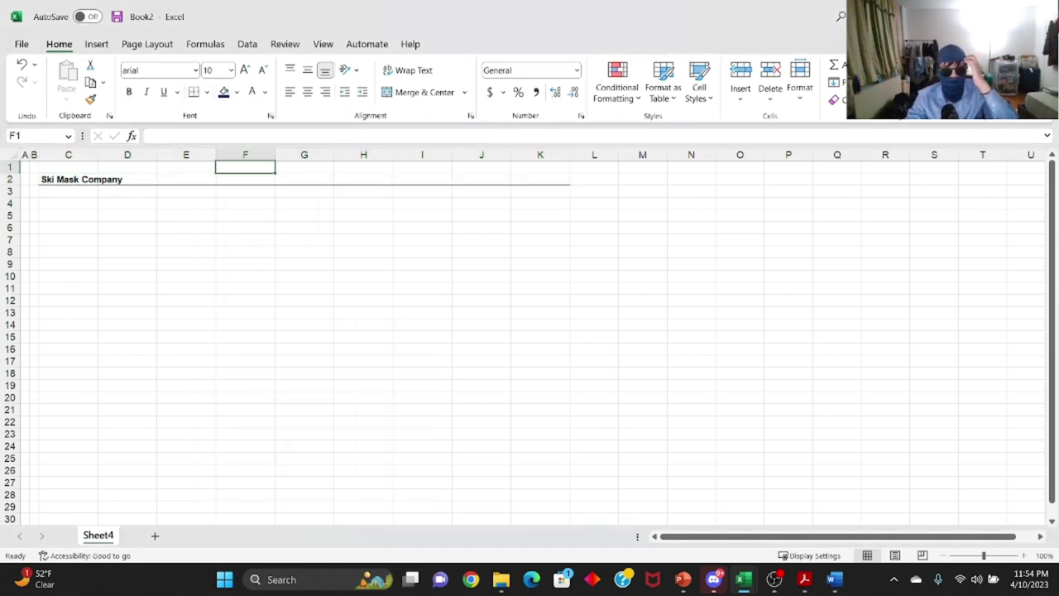
pyautogui.write('2021')
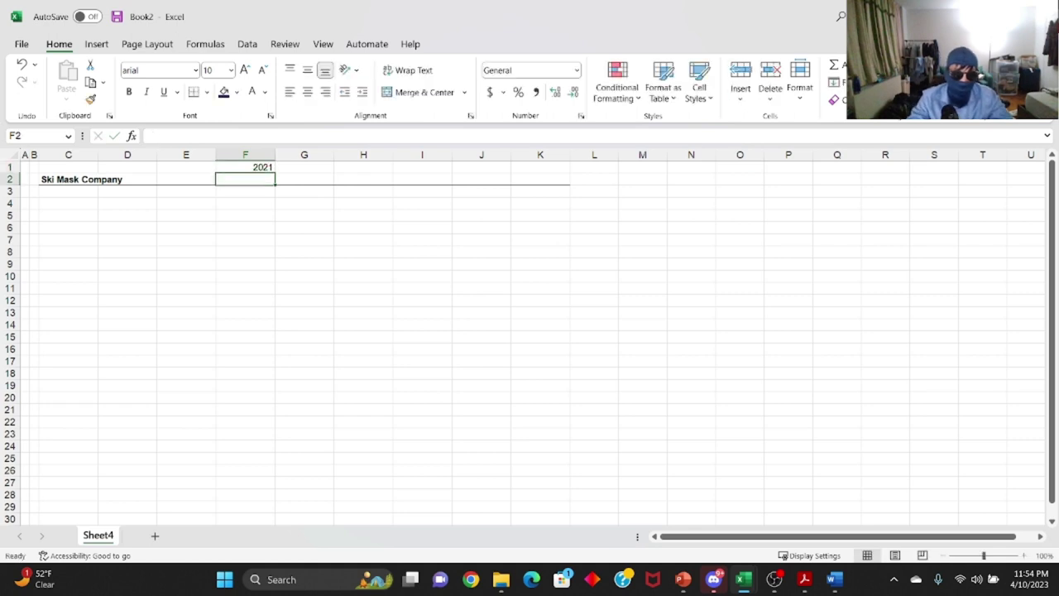
# Enter the formula =F1+1 in G1 to calculate the next year.
pyautogui.press('Tab')
pyautogui.write('=')
pyautogui.press('Left')
pyautogui.write('1')
pyautogui.press('BackSpace')
pyautogui.press('Escape')
pyautogui.write('=')
pyautogui.press('Left')
pyautogui.write('+1')
pyautogui.press('Return')
pyautogui.press('Up')
# Copy the G1 year formula across through K1 to complete the year header row.
pyautogui.hotkey('ctrl', 'c')
pyautogui.hotkey('shift', 'Right')
pyautogui.hotkey('shift', 'Right')
pyautogui.hotkey('shift', 'Right')
pyautogui.hotkey('shift', 'Right')
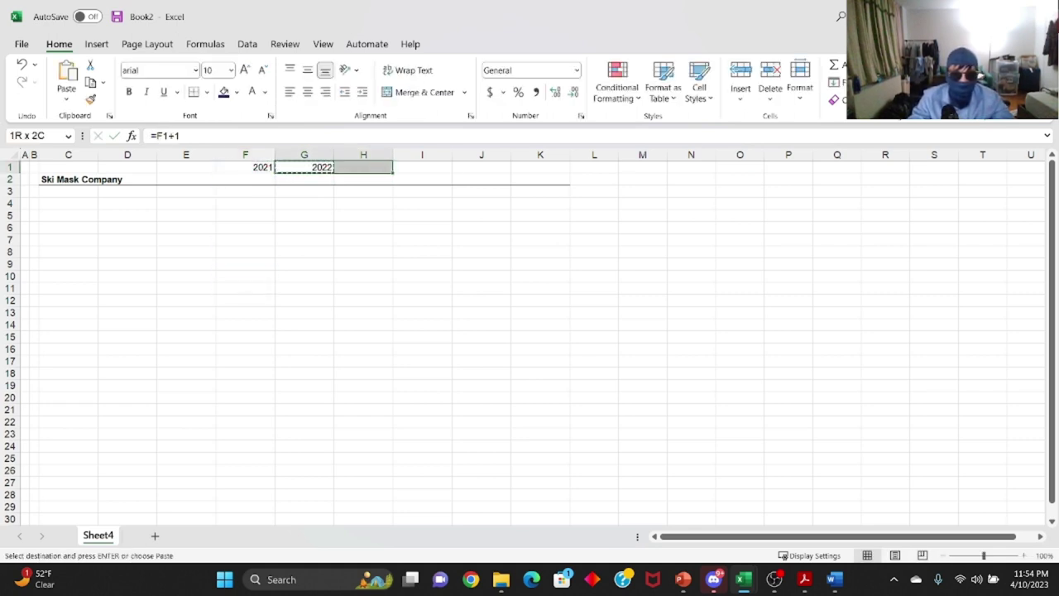
pyautogui.press('Return')
pyautogui.press('Down')
pyautogui.press('Up')
pyautogui.hotkey('ctrl', 'Right')
pyautogui.press('Left')
pyautogui.press('Left')
pyautogui.press('Left')
pyautogui.press('Left')
pyautogui.press('Left')
pyautogui.press('Left')
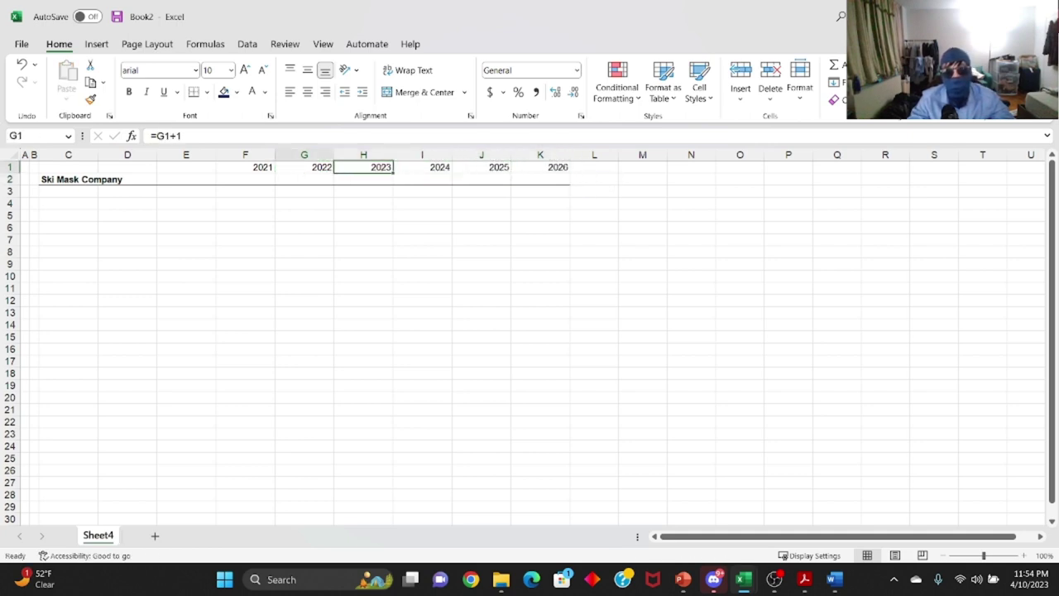
# Apply the custom number format #,##0.0_);(#,##0.0);"--" to the entire sheet.
pyautogui.press('Right')
pyautogui.hotkey('shift', 'space')
pyautogui.hotkey('ctrl', 'a')
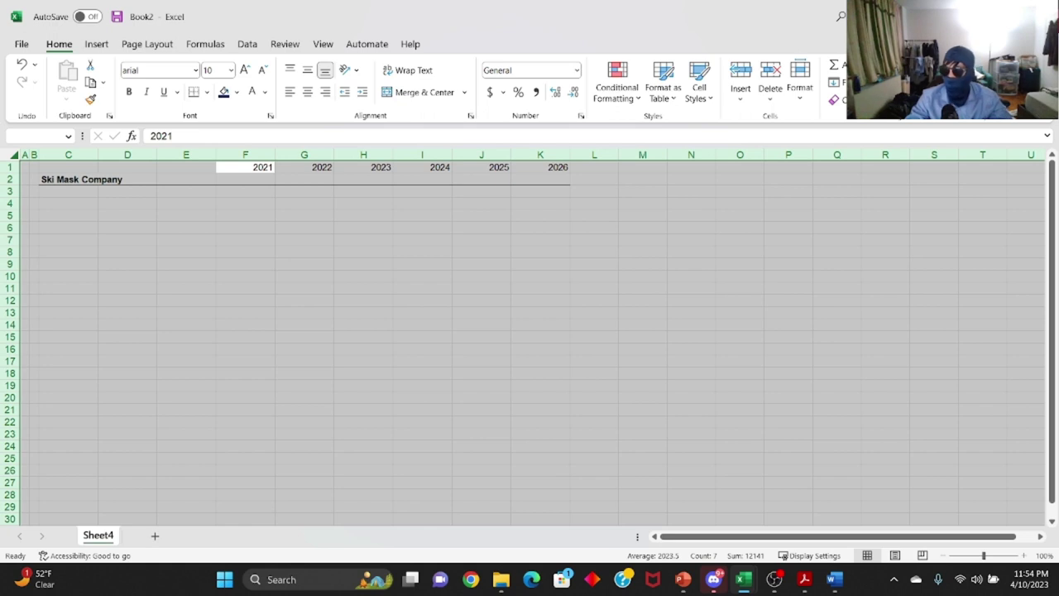
pyautogui.hotkey('ctrl', '1')
pyautogui.press('End')
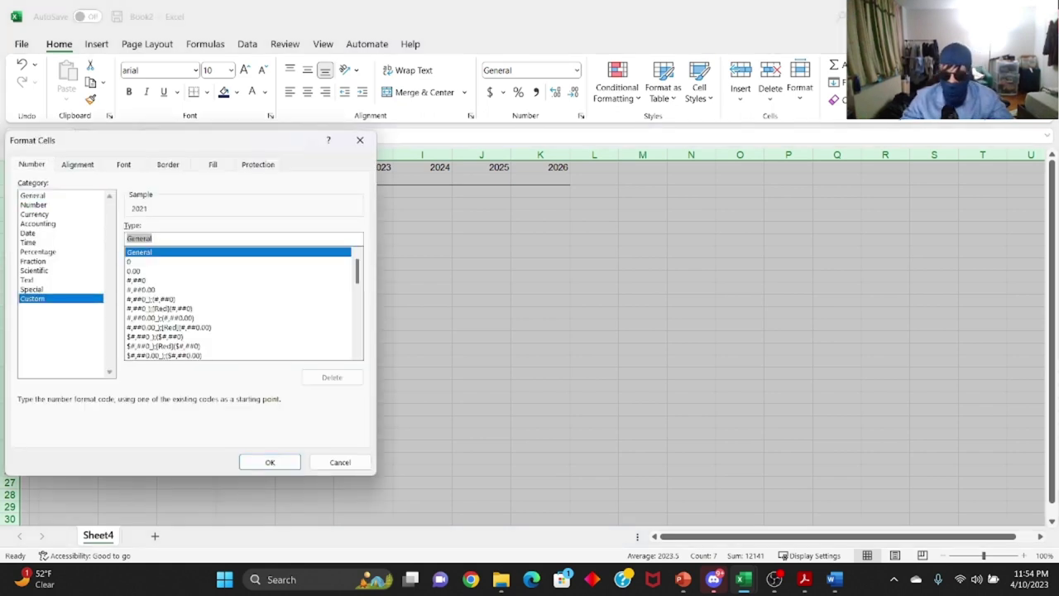
pyautogui.write('#,##0.0')
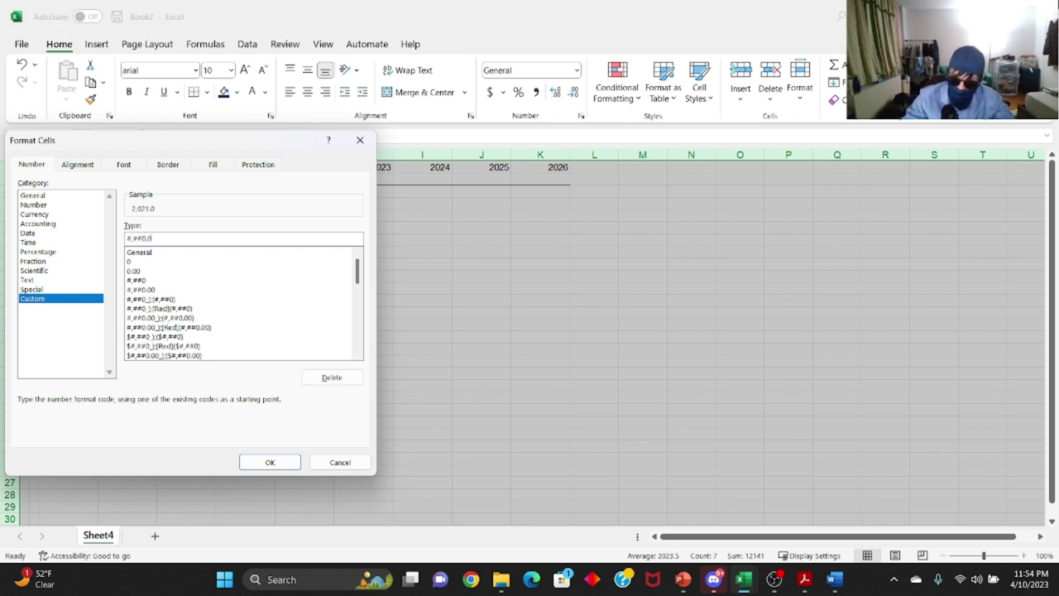
pyautogui.write('_)(#,##0.')
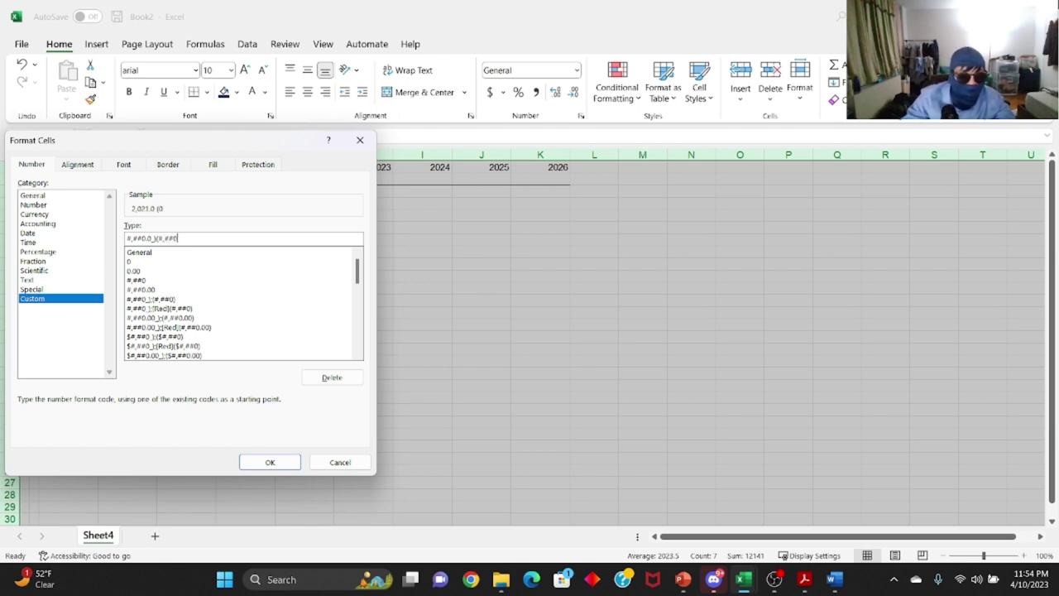
pyautogui.write('0);"---"')
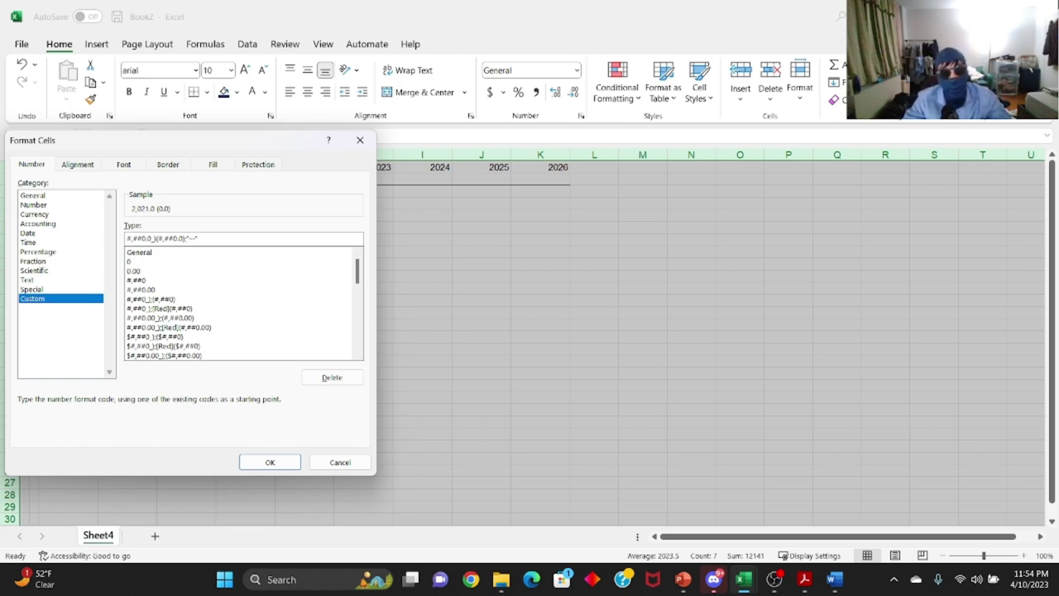
pyautogui.press('BackSpace')
pyautogui.press('BackSpace')
pyautogui.press('BackSpace')
pyautogui.press('BackSpace')
pyautogui.press('BackSpace')
pyautogui.press('BackSpace')
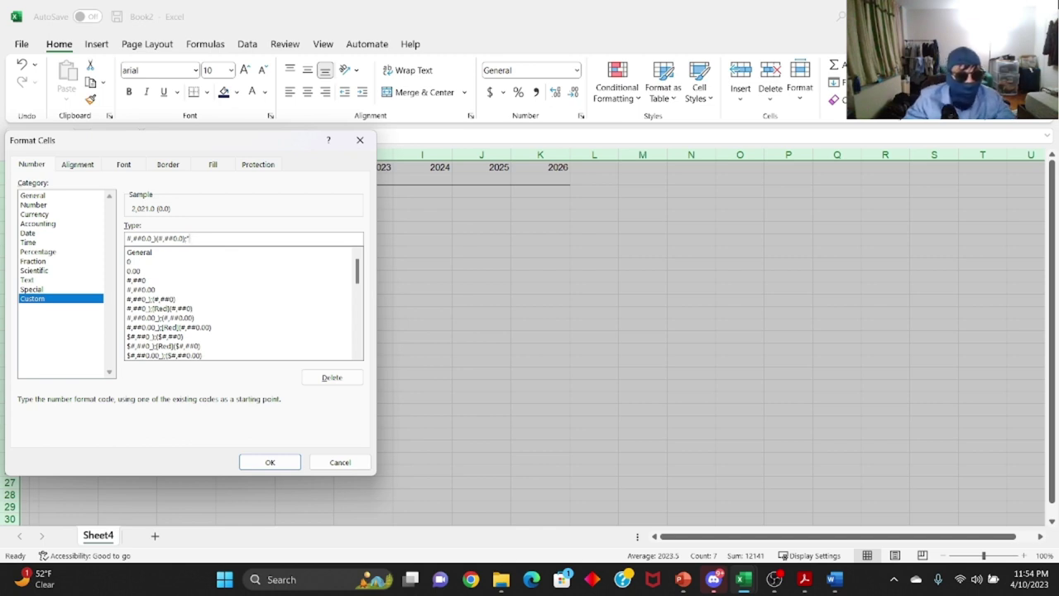
pyautogui.write(';')
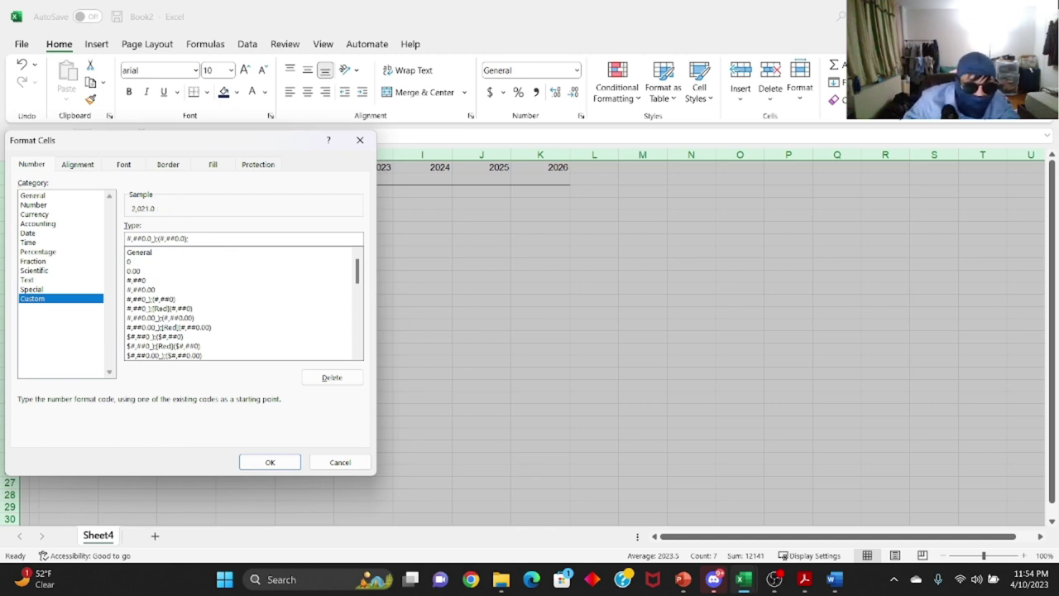
pyautogui.write(';"---"')
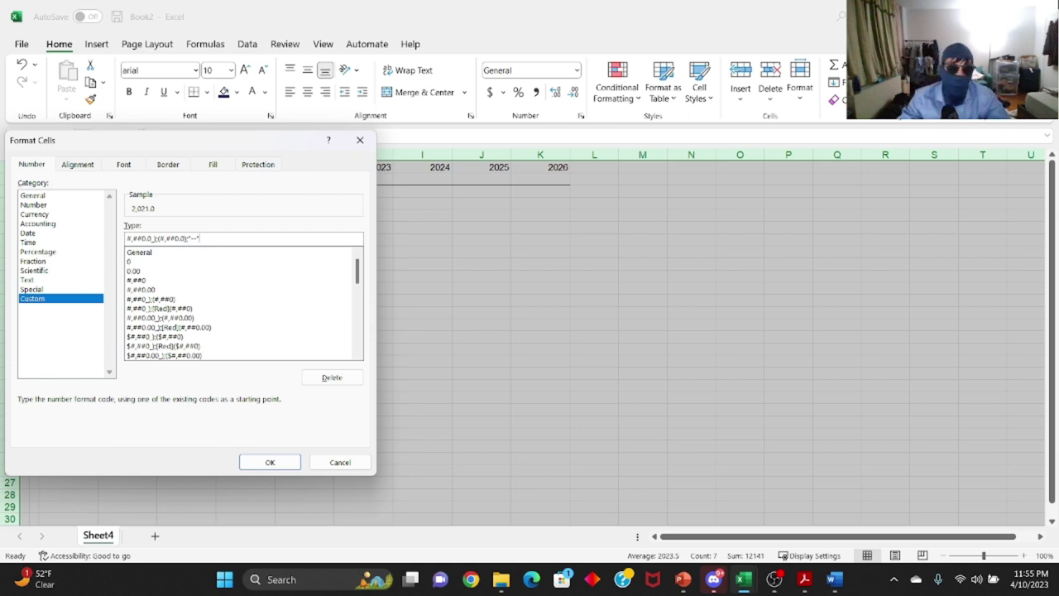
pyautogui.press('Return')
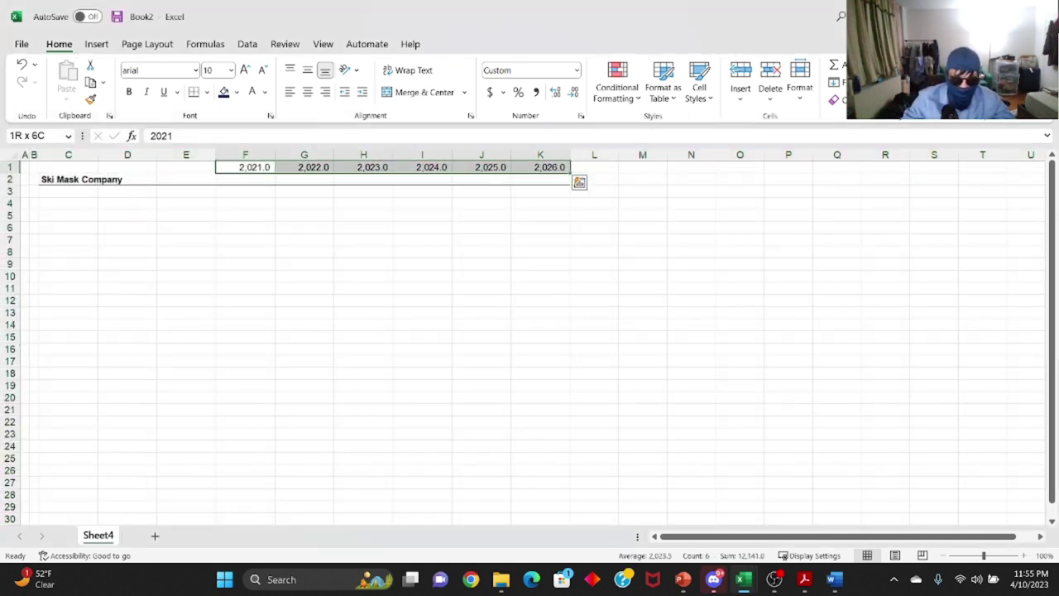
# Format the years in F1:K1 as Number with no decimal places.
pyautogui.write('hnn')
pyautogui.press('Return')
pyautogui.hotkey('alt', 'h')
pyautogui.press('9')
pyautogui.hotkey('alt', 'h')
pyautogui.press('9')
# Fill the year header cells F1:K1 with dark blue.
pyautogui.hotkey('alt', 'h')
pyautogui.press('h')
pyautogui.press('Down')
pyautogui.press('Down')
pyautogui.press('Down')
pyautogui.press('Right')
pyautogui.press('Down')
pyautogui.press('Down')
pyautogui.press('Right')
pyautogui.press('Right')
pyautogui.press('Right')
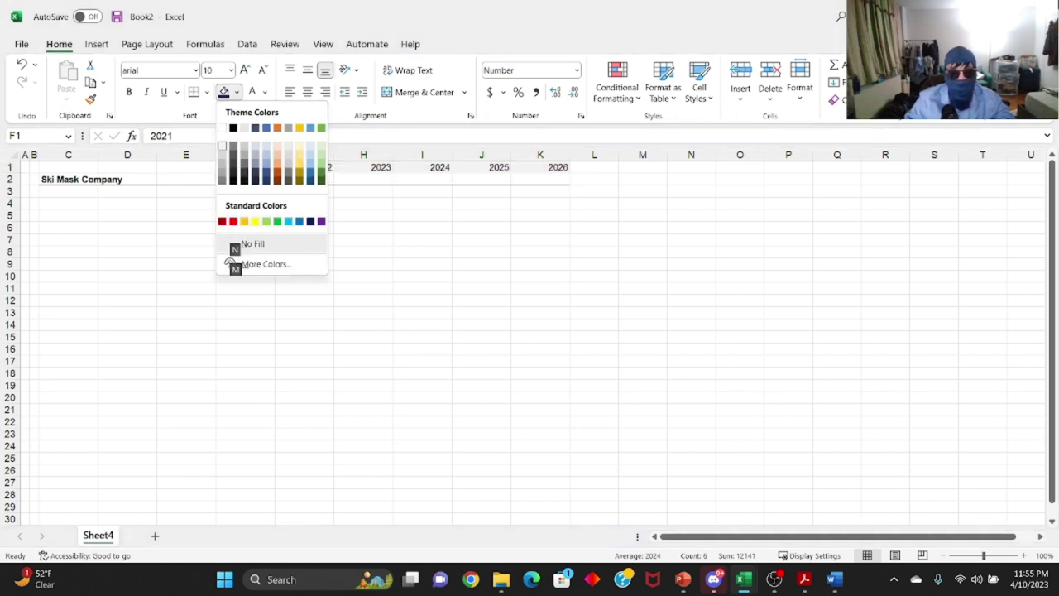
pyautogui.press('Return')
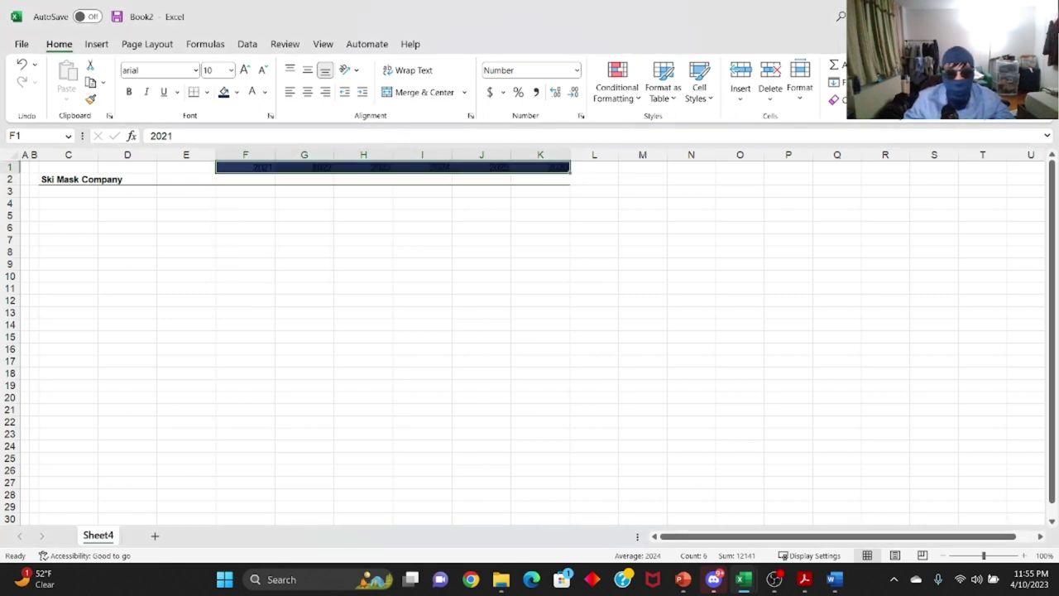
# Make the text of the year headers in F1:K1 white and bold.
pyautogui.hotkey('ctrl', 'q')
pyautogui.press('Escape')
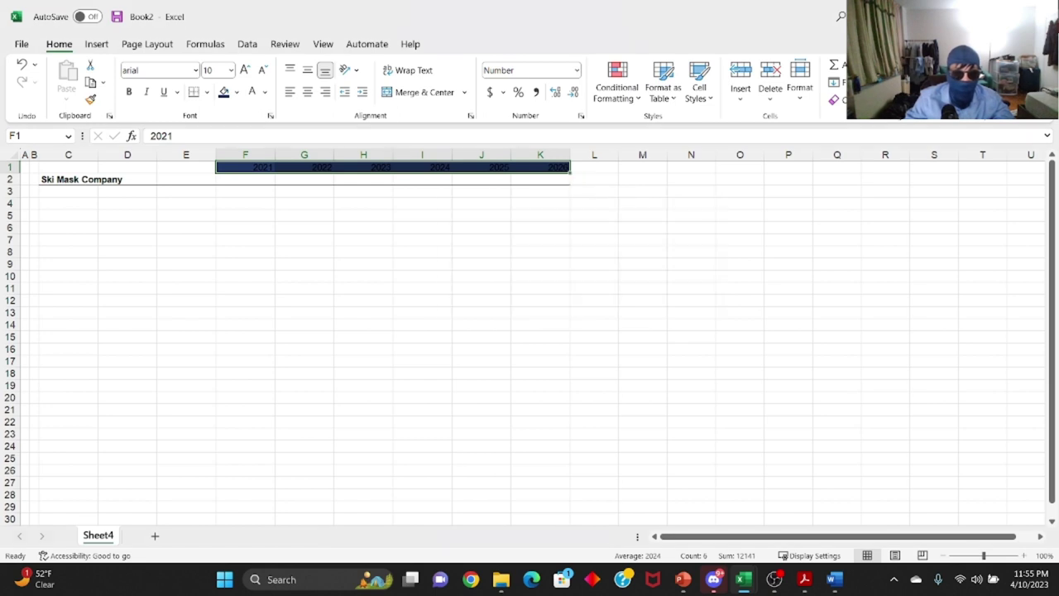
pyautogui.hotkey('alt', 'h')
pyautogui.press('f')
pyautogui.press('c')
pyautogui.press('Down')
pyautogui.press('Return')
pyautogui.hotkey('ctrl', 'b')
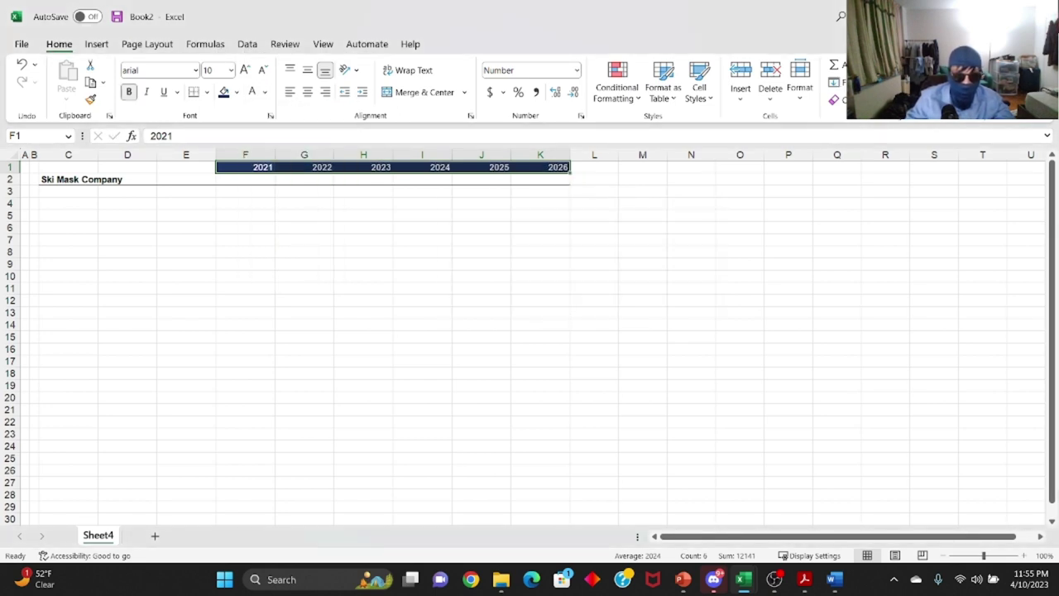
# Apply the custom number format General"A" to the year headers in F1:K1.
pyautogui.hotkey('ctrl', '1')
pyautogui.press('Right')
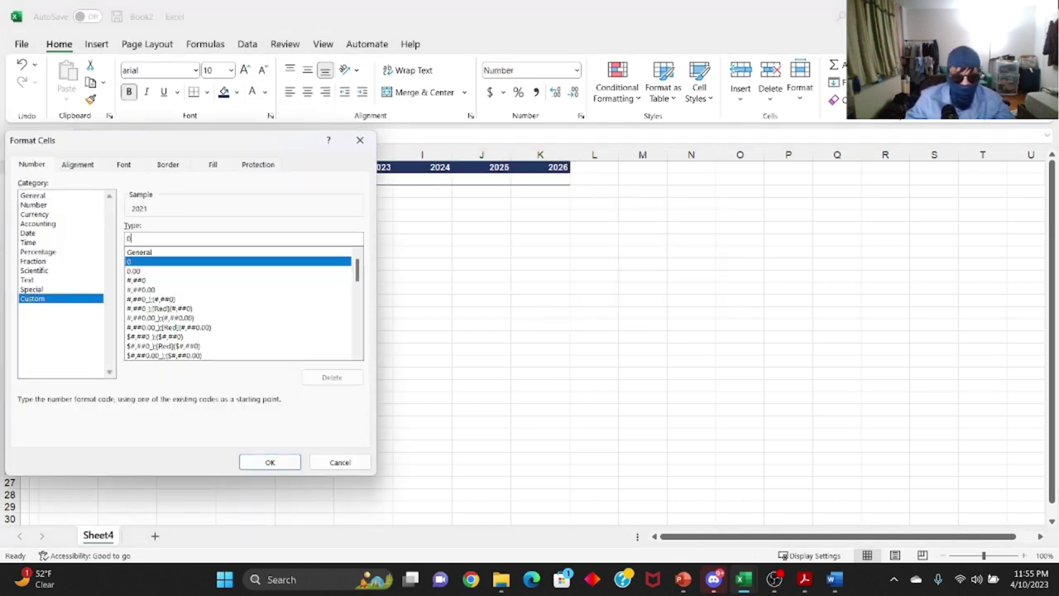
pyautogui.press('BackSpace')
pyautogui.write('General"A"')
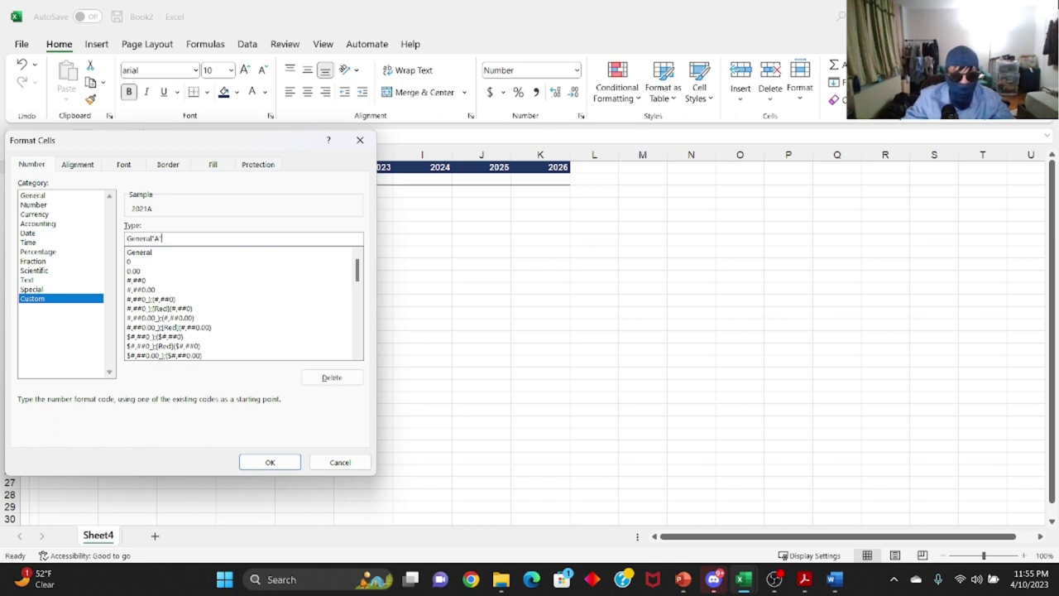
pyautogui.press('Return')
# Apply the custom number format General"E" to the projected years in G1:K1.
pyautogui.press('Right')
pyautogui.hotkey('ctrl', 'shift', 'Right')
pyautogui.press('F4')
pyautogui.press('Down')
pyautogui.press('Up')
pyautogui.hotkey('ctrl', 'shift', 'Right')
pyautogui.hotkey('ctrl', '1')
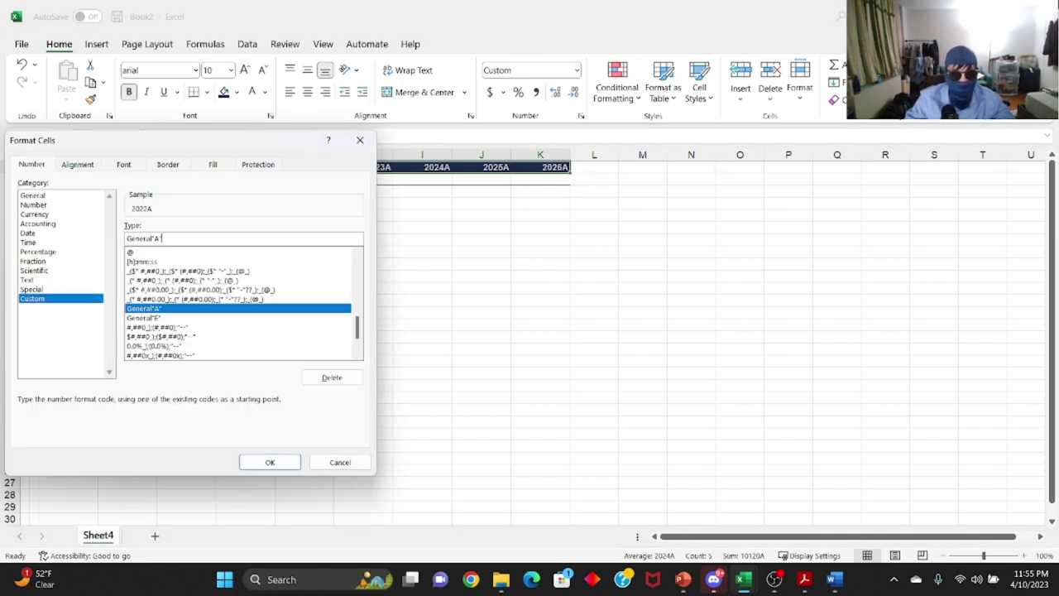
pyautogui.press('BackSpace')
pyautogui.press('BackSpace')
pyautogui.write('F"')
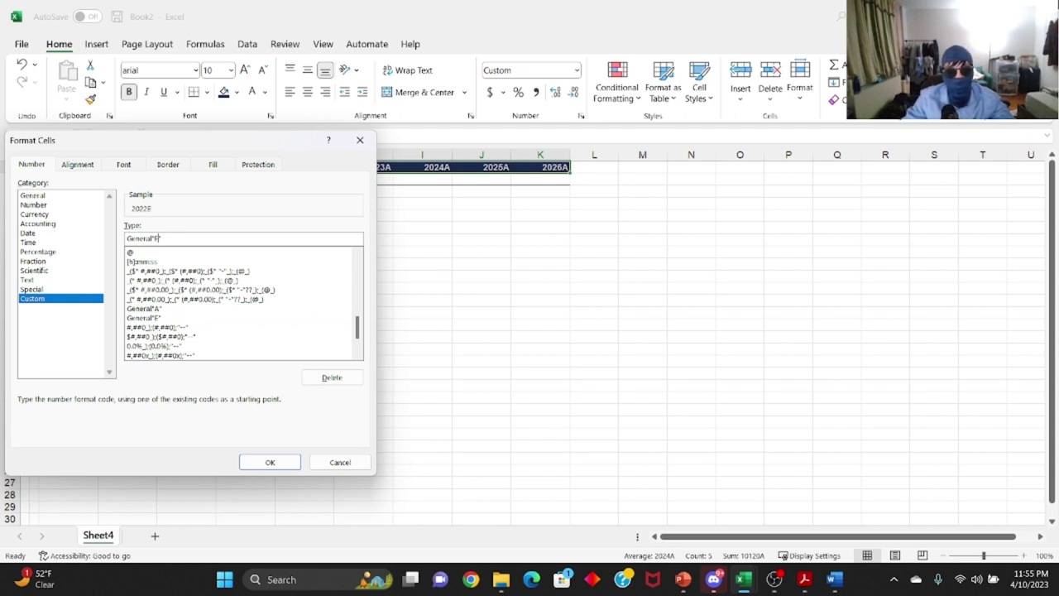
pyautogui.press('Return')
pyautogui.press('Up')
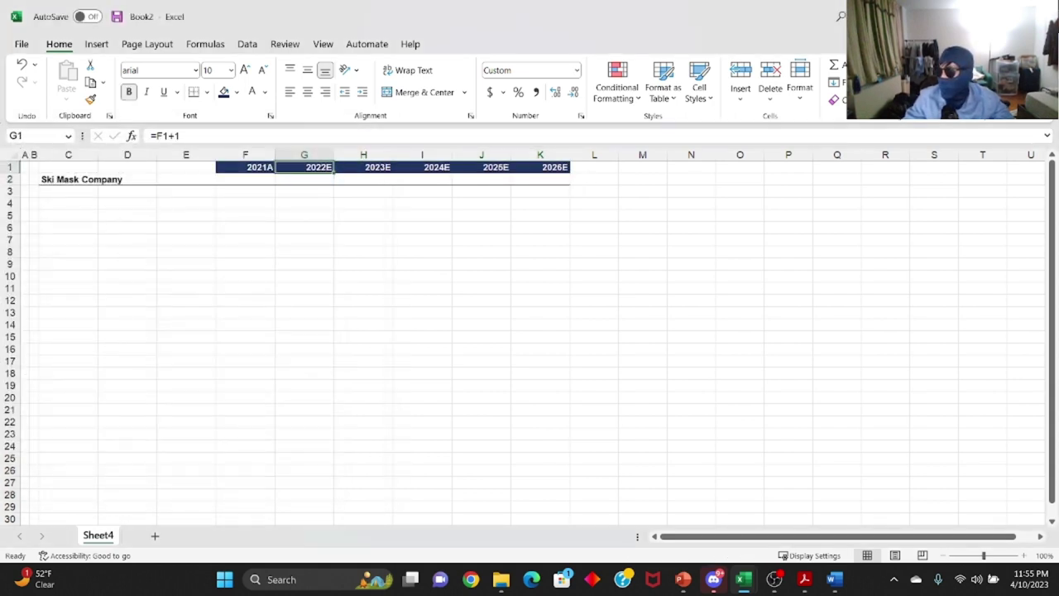
pyautogui.press('Left')
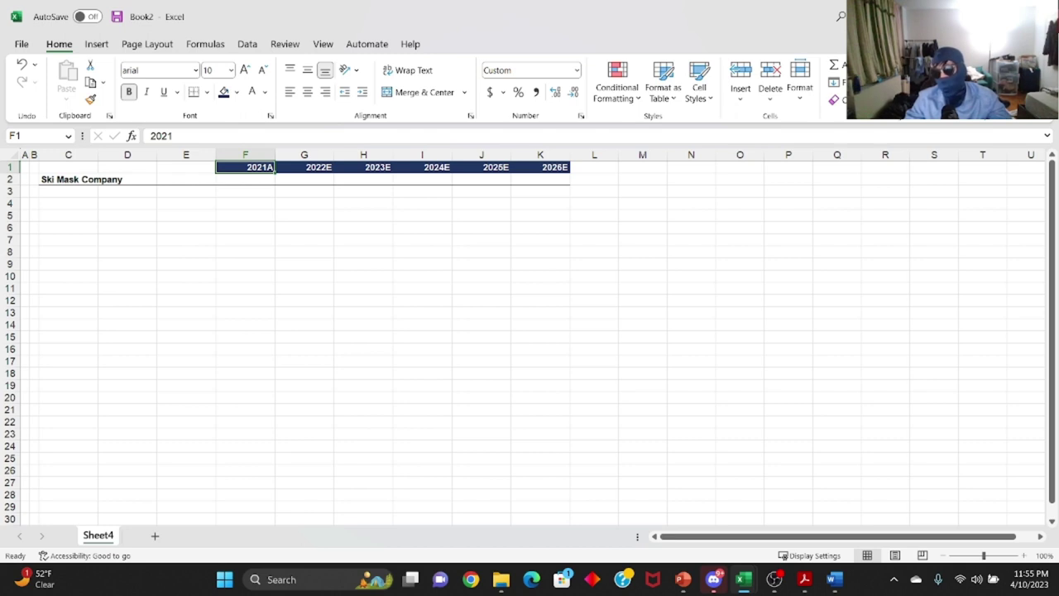
# Add white vertical borders between the year header cells in row 1.
pyautogui.hotkey('ctrl', 'Right')
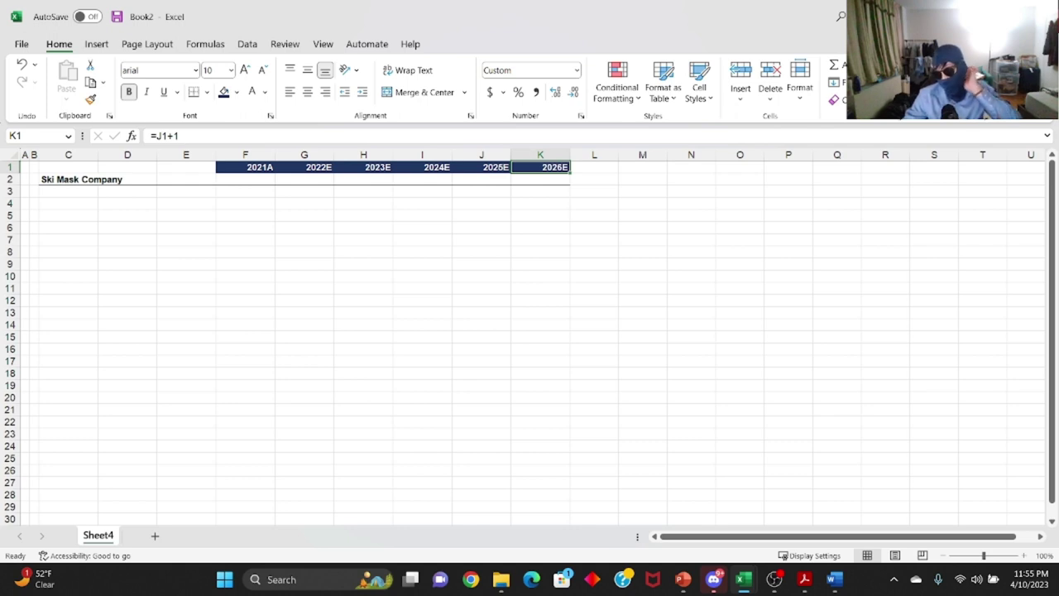
pyautogui.press('alt')
pyautogui.press('h')
pyautogui.press('b')
pyautogui.press('y')
pyautogui.press('Down')
pyautogui.press('Down')
pyautogui.press('Down')
pyautogui.press('Down')
pyautogui.press('Down')
pyautogui.press('Down')
pyautogui.press('Down')
pyautogui.press('Return')
pyautogui.press('alt')
pyautogui.press('h')
pyautogui.press('b')
pyautogui.press('i')
pyautogui.press('Return')
pyautogui.press('Escape')
pyautogui.press('Down')
pyautogui.press('Up')
pyautogui.press('Left')
pyautogui.hotkey('alt', 'h')
pyautogui.press('b')
pyautogui.press('r')
pyautogui.press('Left')
pyautogui.press('F4')
pyautogui.press('Left')
pyautogui.press('F4')
pyautogui.press('Left')
pyautogui.press('F4')
pyautogui.press('Left')
pyautogui.press('F4')
# Center the year headers in F1:K1 horizontally.
pyautogui.hotkey('ctrl', 'shift', 'Right')
pyautogui.hotkey('alt', 'h')
pyautogui.press('a')
pyautogui.press('c')
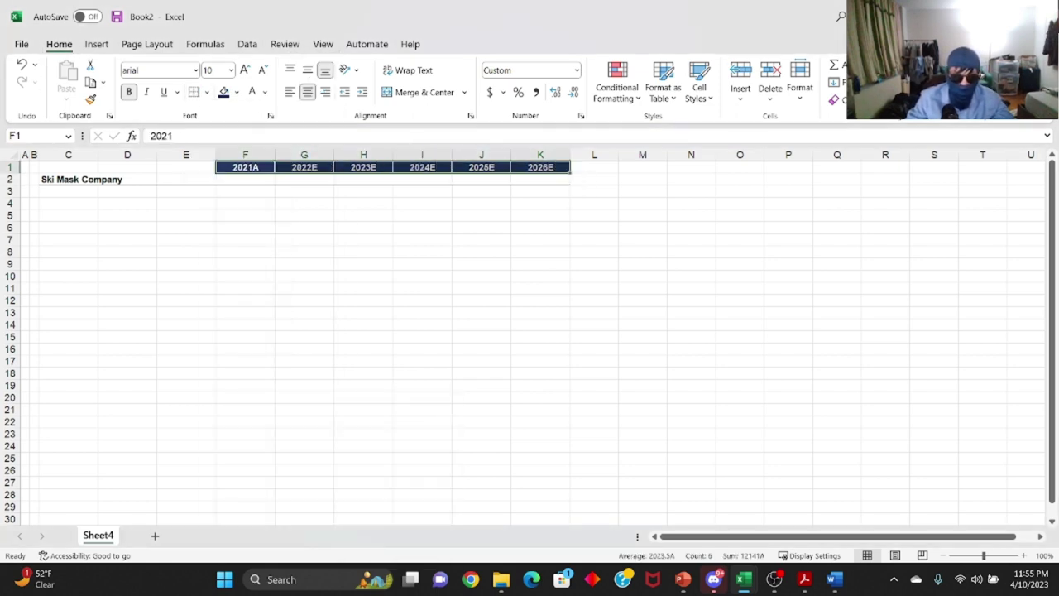
# Turn off the sheet's gridlines.
pyautogui.press('Down')
pyautogui.press('Up')
pyautogui.hotkey('alt', 'w')
pyautogui.press('v')
pyautogui.press('g')
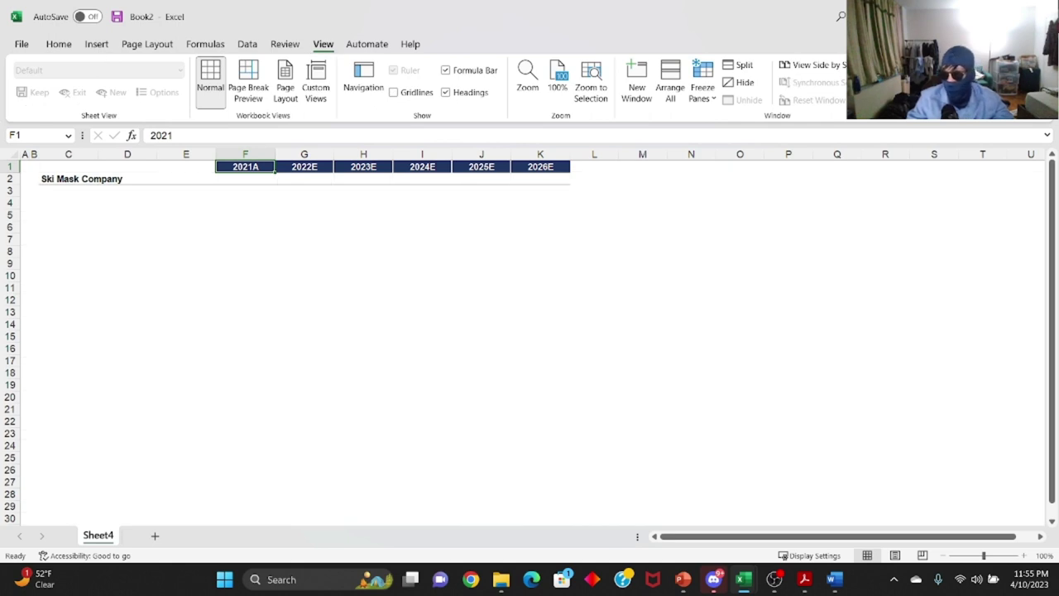
# Freeze the top row so the year headers stay in view when scrolling.
pyautogui.press('Down')
pyautogui.press('Left')
pyautogui.press('Up')
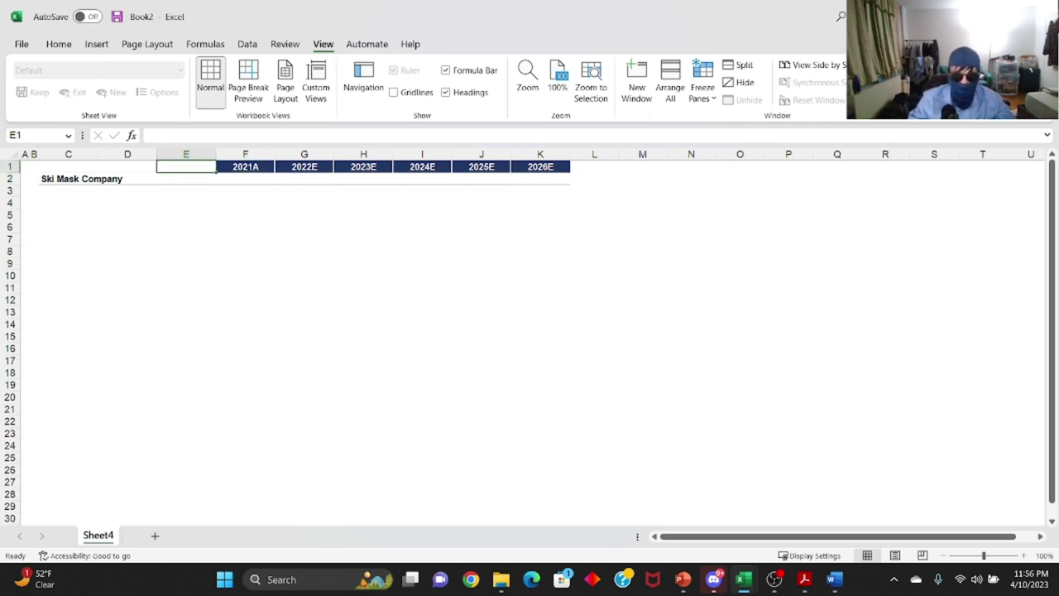
pyautogui.press('alt')
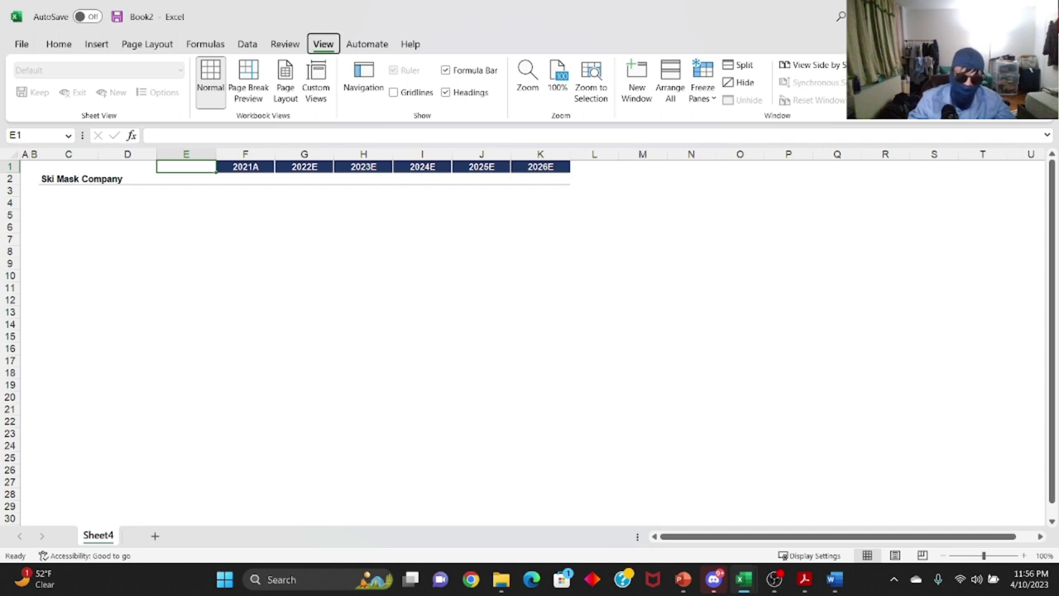
pyautogui.press('f')
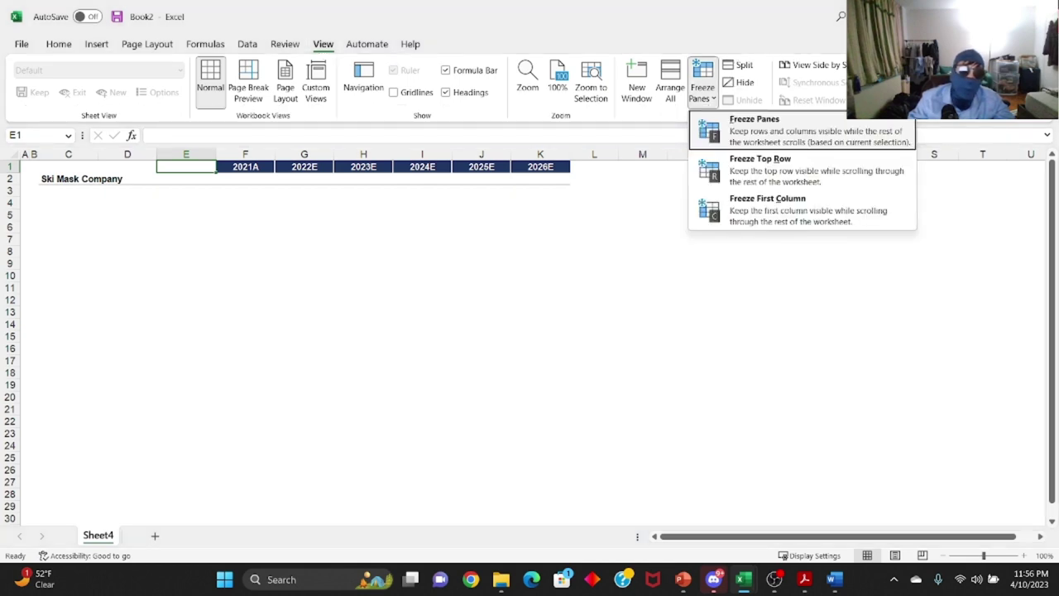
pyautogui.press('r')
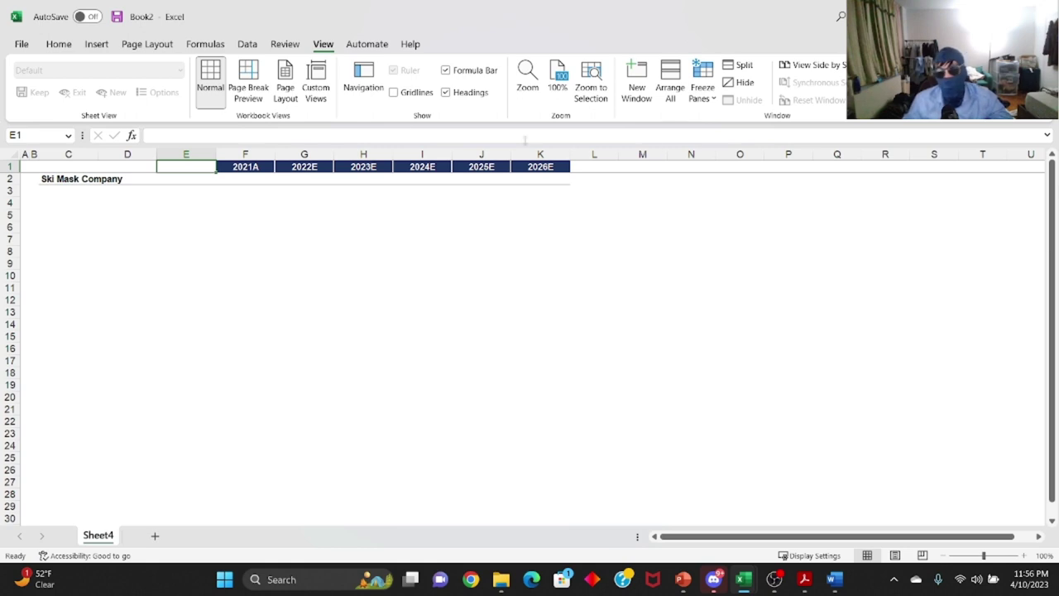
# Examine how the frozen year header row behaves further down the sheet and back at the start.
pyautogui.scroll(-14, 364, 262)
pyautogui.scroll(14, 363, 262)
pyautogui.scroll(-1, 364, 259)
pyautogui.scroll(1, 367, 256)
pyautogui.moveTo(255, 170); pyautogui.dragTo(535, 175)
pyautogui.scroll(-5, 403, 245)
pyautogui.scroll(5, 402, 245)
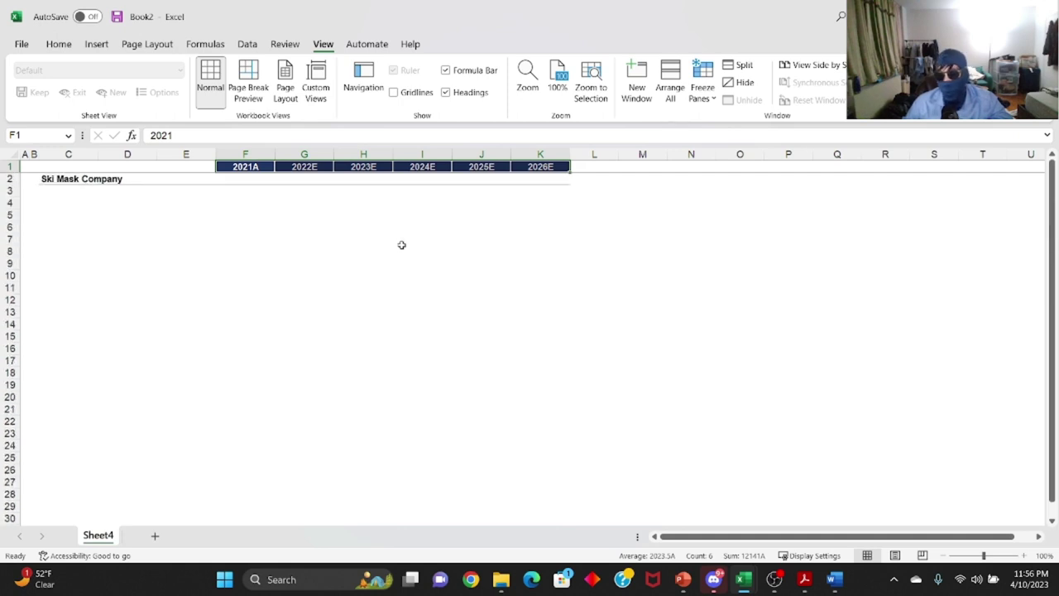
pyautogui.click(392, 279)
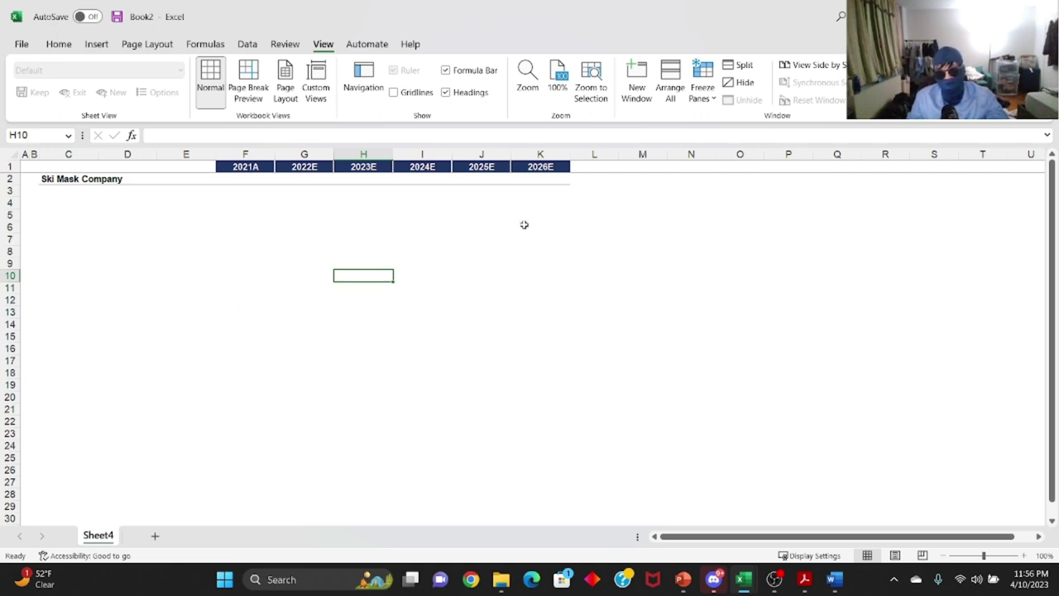
pyautogui.scroll(-19, 539, 230)
pyautogui.moveTo(469, 217); pyautogui.dragTo(487, 528)
pyautogui.scroll(20, 454, 406)
pyautogui.scroll(-6, 307, 193)
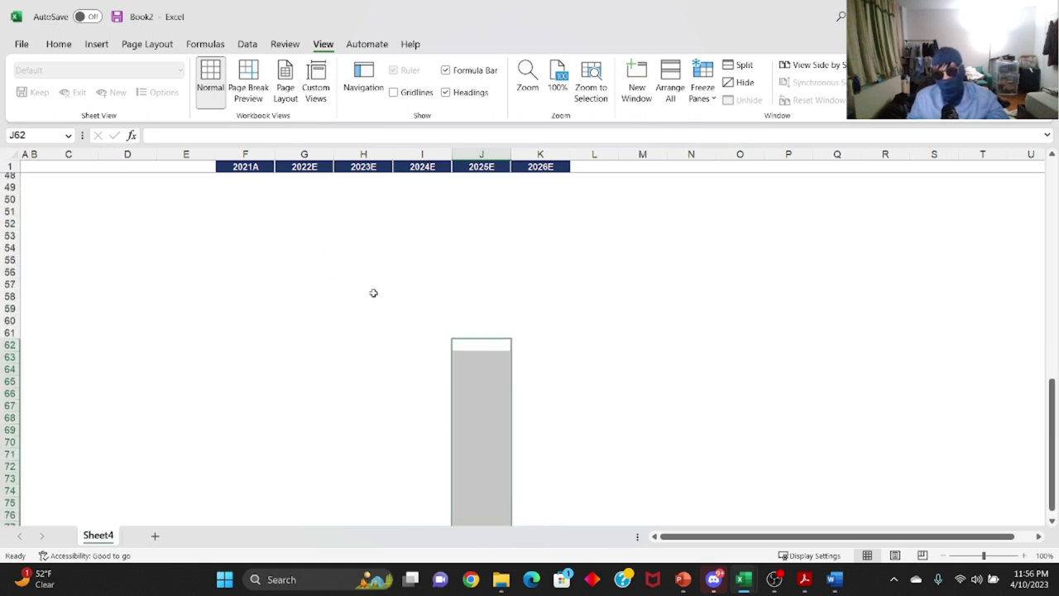
pyautogui.scroll(8, 451, 317)
pyautogui.moveTo(255, 167); pyautogui.dragTo(571, 171)
pyautogui.scroll(7, 555, 172)
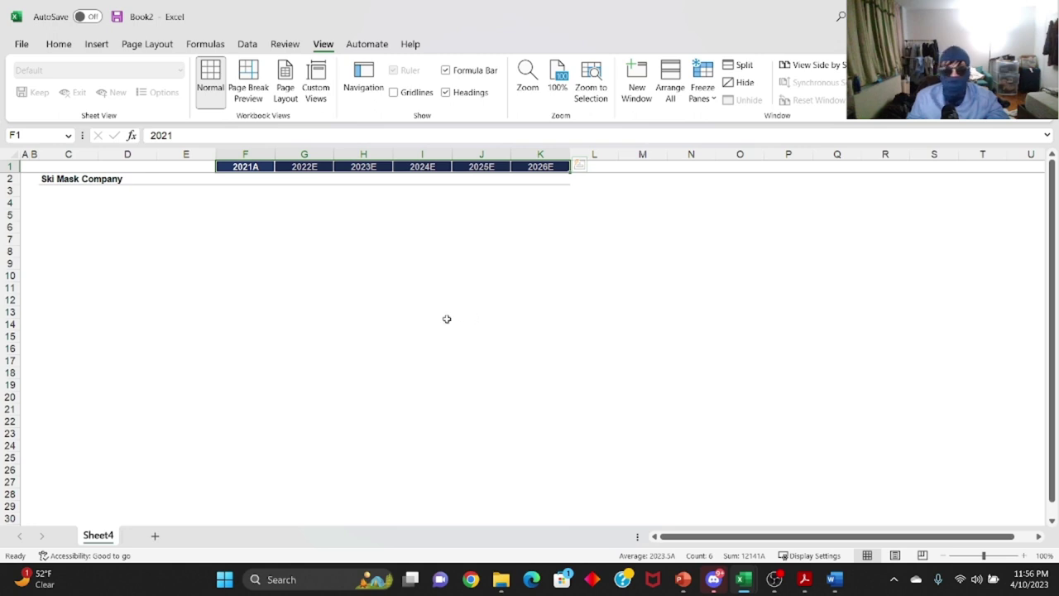
# Enter the sample value 12 in cell M1, beside the year headers.
pyautogui.click(356, 251)
pyautogui.click(519, 215)
pyautogui.click(566, 178)
pyautogui.click(616, 166)
pyautogui.click(642, 165)
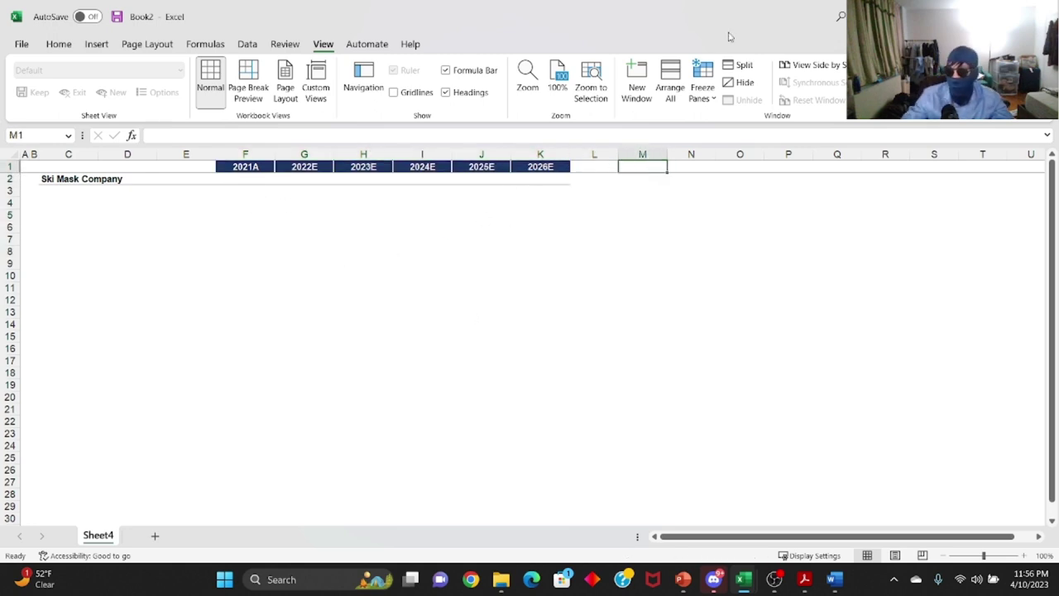
pyautogui.write('12')
pyautogui.hotkey('ctrl', 'Return')
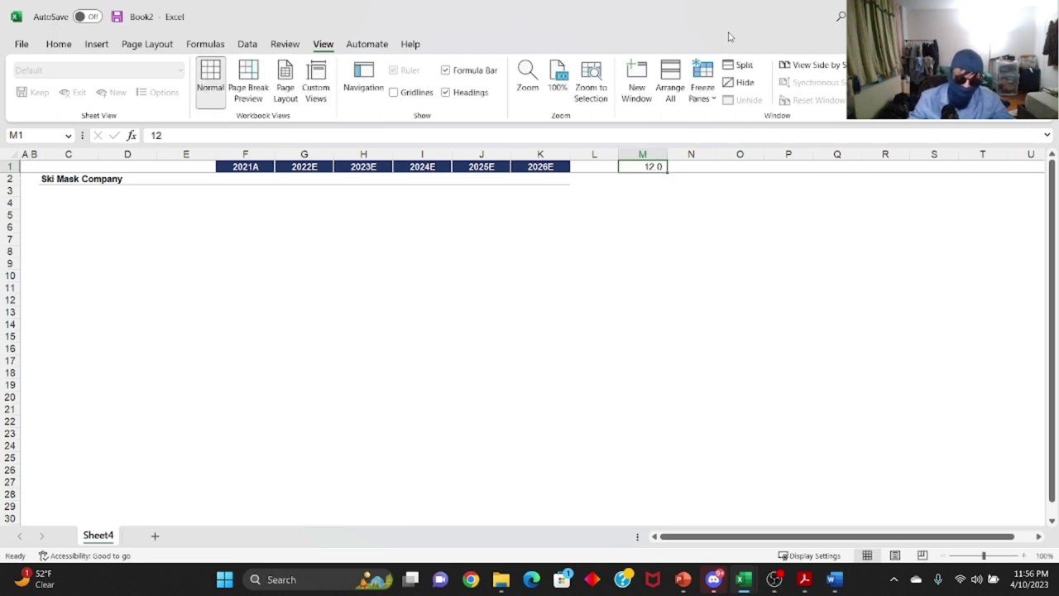
# Copy the sample value from M1 into N1:P1.
pyautogui.hotkey('ctrl', 'c')
pyautogui.hotkey('shift', 'Right')
pyautogui.hotkey('shift', 'Right')
pyautogui.press('Return')
pyautogui.press('Right')
pyautogui.press('Right')
pyautogui.hotkey('ctrl', 'c')
pyautogui.press('Right')
pyautogui.press('Return')
# Give N1 the custom dollar number format $#,##0.0_);($#,##0.0);"--".
pyautogui.hotkey('ctrl', 'Left')
pyautogui.press('Right')
pyautogui.hotkey('ctrl', '1')
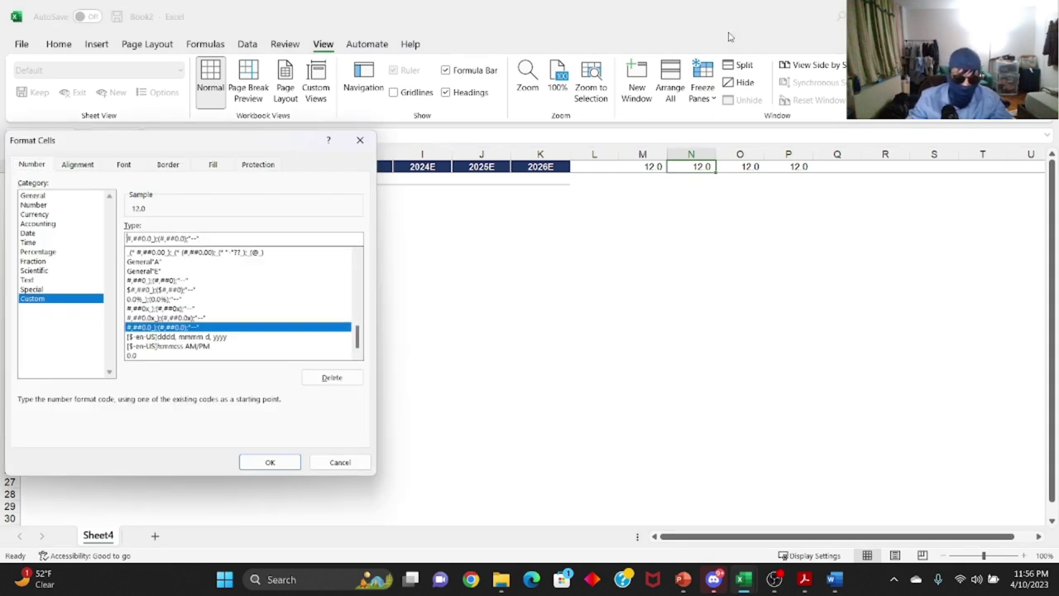
pyautogui.press('Home')
pyautogui.write('$')
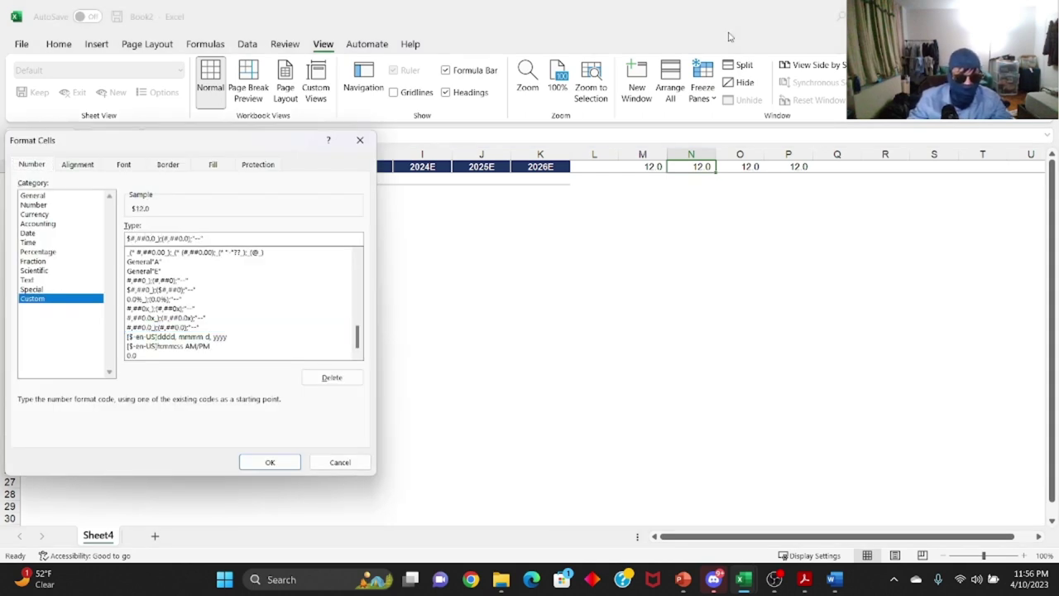
pyautogui.press('Return')
# Give O1 the custom percentage format 0.0%_);(0.0%);"--" and re-enter its value as 12%.
pyautogui.press('Right')
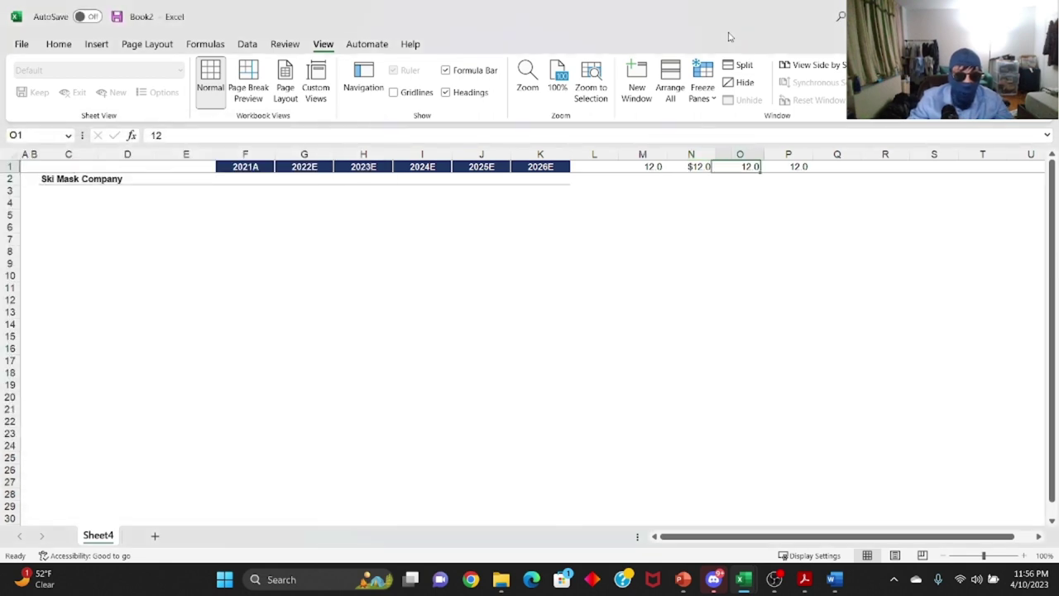
pyautogui.hotkey('ctrl', '1')
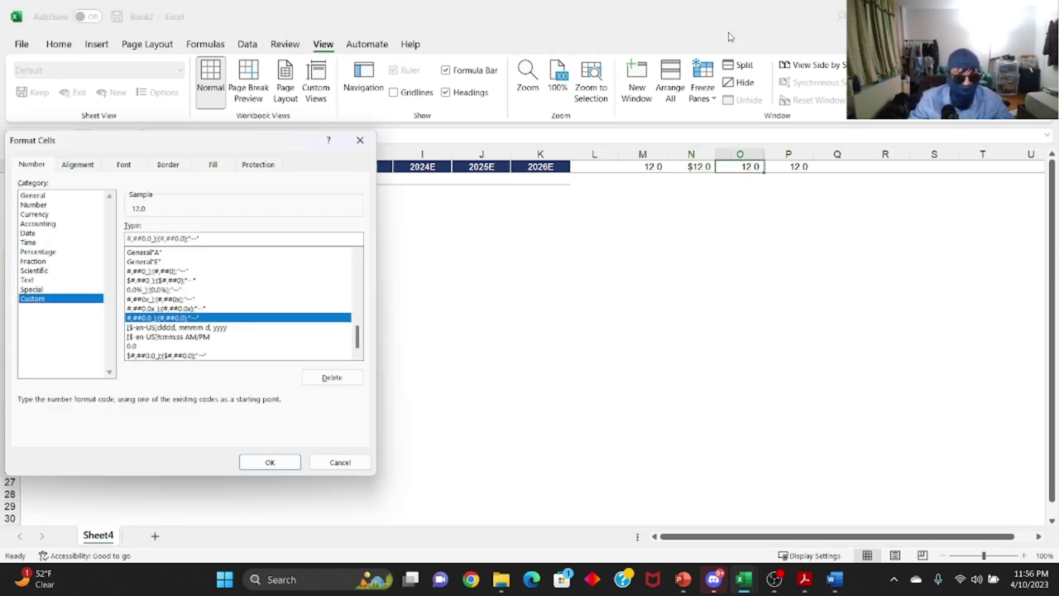
pyautogui.hotkey('shift', 'Home')
pyautogui.write('0.0')
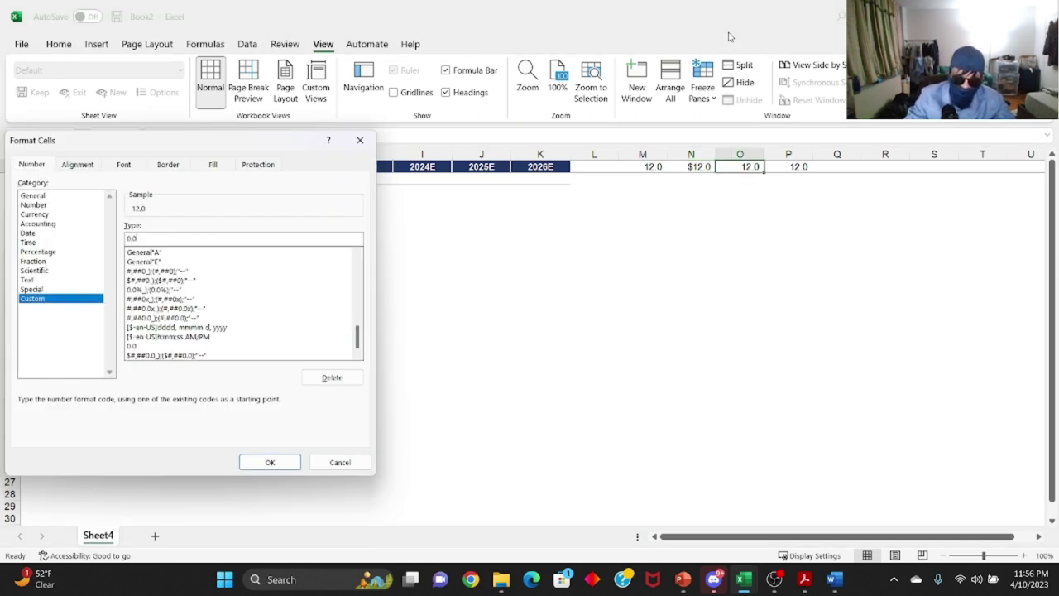
pyautogui.write('%_);(0.0%)')
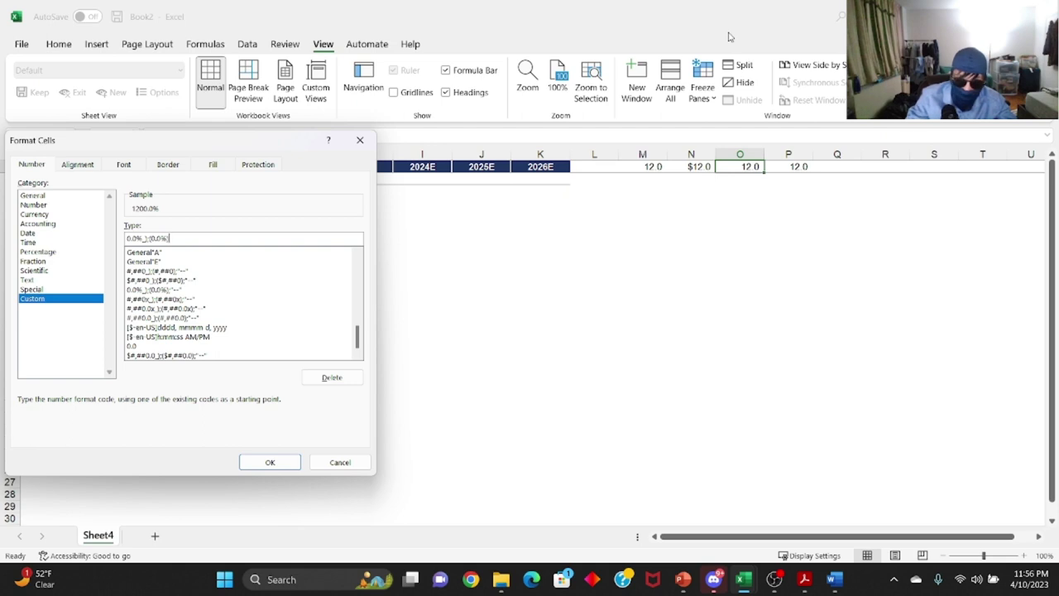
pyautogui.write(';"--"')
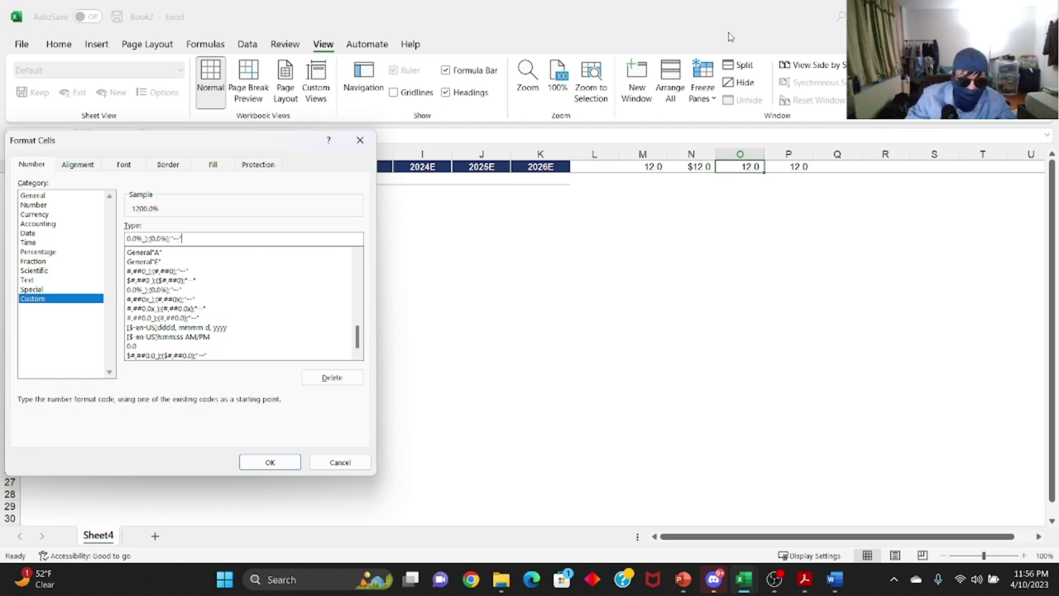
pyautogui.press('Return')
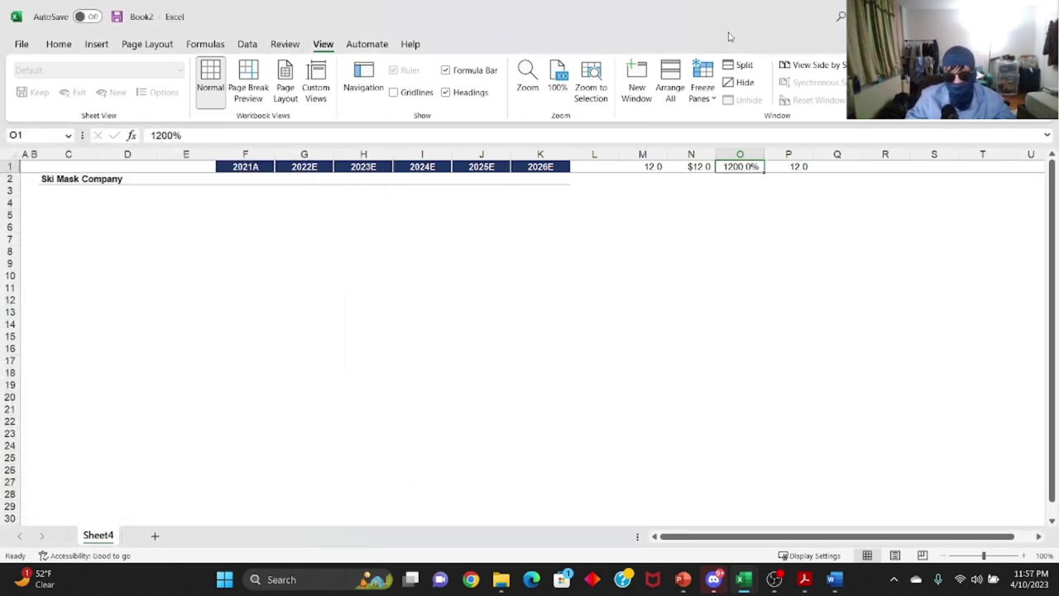
pyautogui.write('12')
pyautogui.press('Return')
# Give P1 the custom multiple format #,##0.0x_);(#,##0.0x);"--".
pyautogui.press('Up')
pyautogui.press('Right')
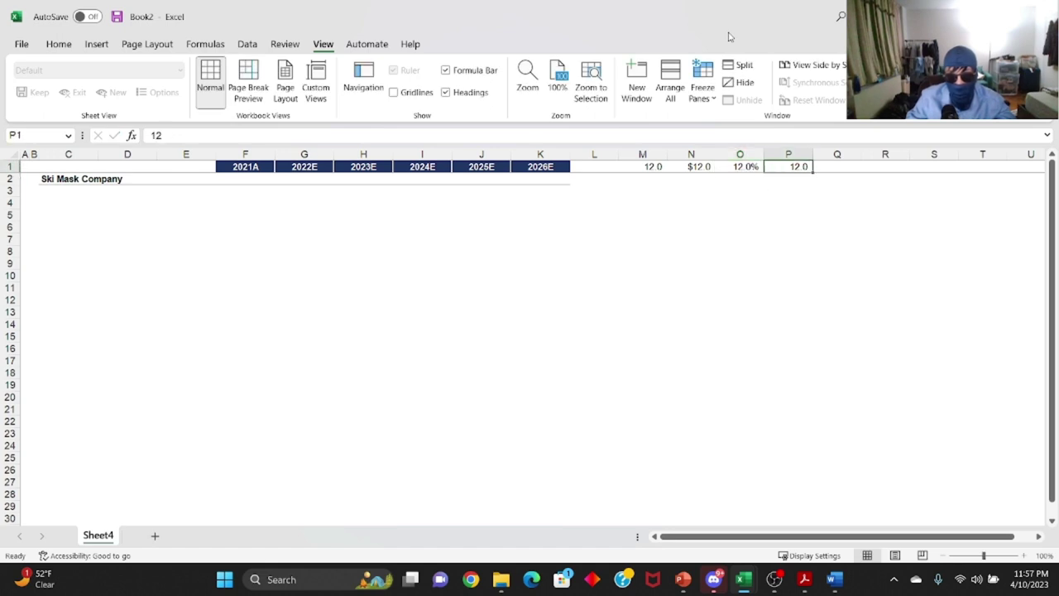
pyautogui.hotkey('ctrl', '1')
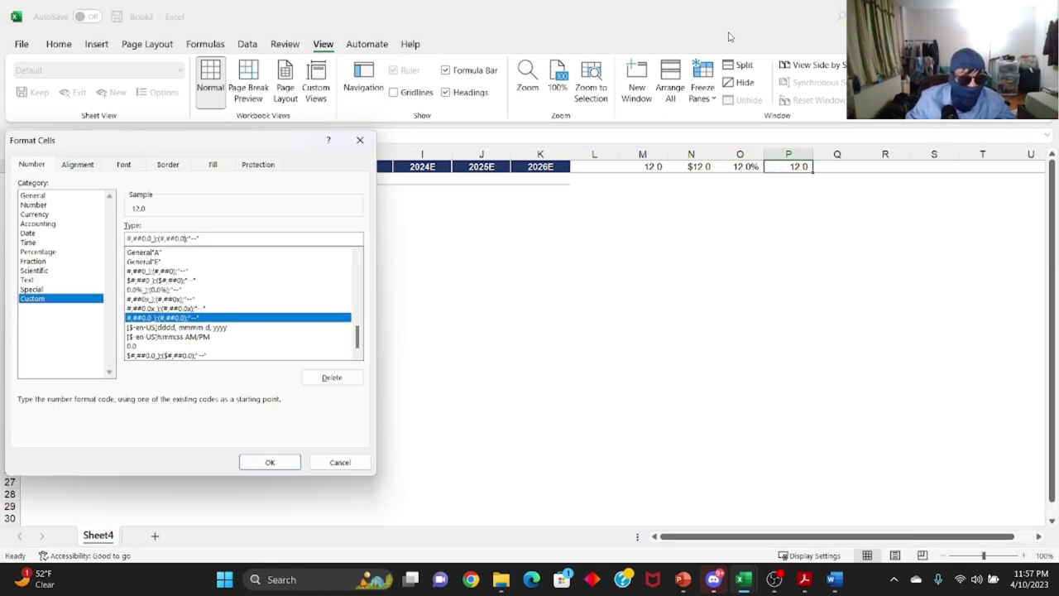
pyautogui.press('Left')
pyautogui.press('Left')
pyautogui.press('Left')
pyautogui.press('Left')
pyautogui.press('Left')
pyautogui.press('Left')
pyautogui.write('x')
pyautogui.press('Left')
pyautogui.press('Left')
pyautogui.press('Left')
pyautogui.press('Left')
pyautogui.press('Left')
pyautogui.press('Left')
pyautogui.press('Left')
pyautogui.press('Left')
pyautogui.press('Left')
pyautogui.press('Left')
pyautogui.press('Left')
pyautogui.press('Left')
pyautogui.write('x')
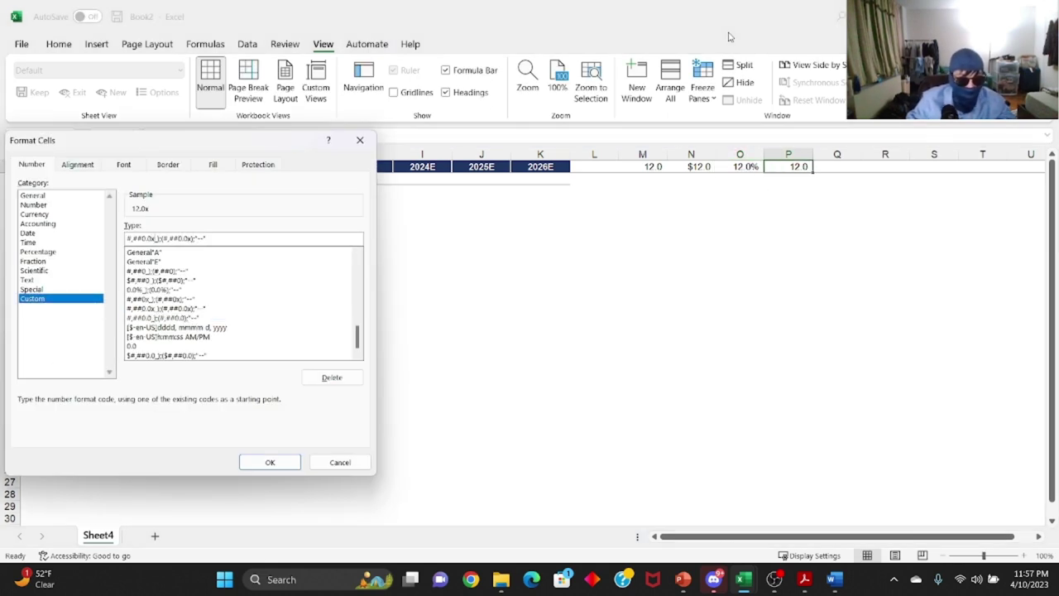
pyautogui.press('Return')
# Review the four sample number formats in M1:P1 one cell at a time.
pyautogui.press('Left')
pyautogui.press('Left')
pyautogui.press('Left')
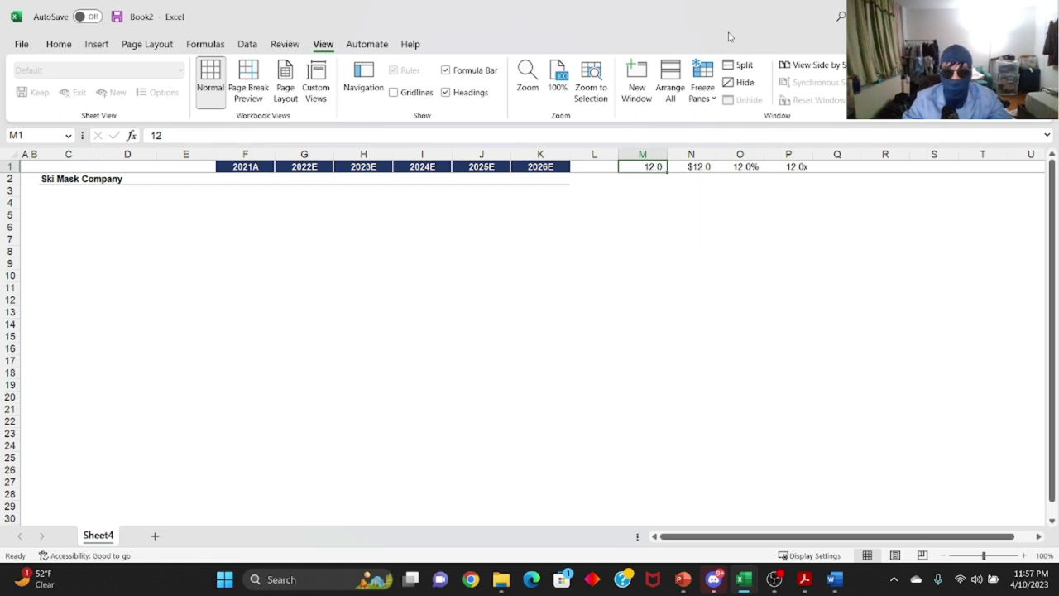
pyautogui.press('Right')
pyautogui.press('Right')
pyautogui.press('Right')
pyautogui.press('Left')
pyautogui.press('Left')
pyautogui.press('Left')
pyautogui.press('Down')
pyautogui.press('Up')
pyautogui.press('Right')
pyautogui.press('Right')
pyautogui.press('Right')
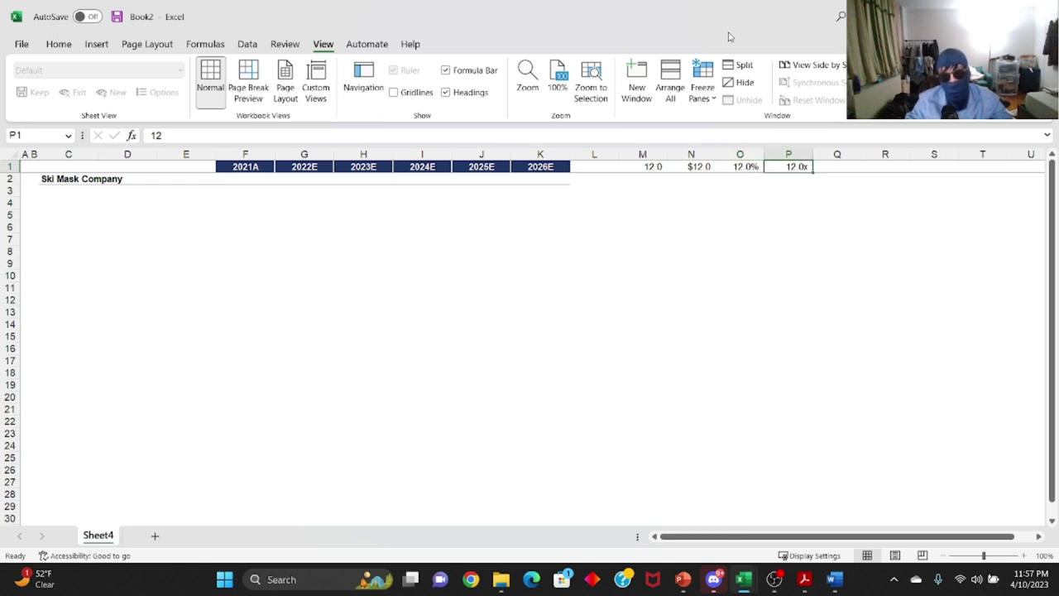
# Enter the label "Color" in Q1 and copy it to R1.
pyautogui.press('Right')
pyautogui.write('Color')
pyautogui.press('Return')
pyautogui.press('Up')
pyautogui.hotkey('ctrl', 'c')
pyautogui.press('Right')
pyautogui.press('Return')
# Center Q1:R1 horizontally and clear the label from Q1.
pyautogui.press('Left')
pyautogui.hotkey('shift', 'Right')
pyautogui.hotkey('alt', 'h')
pyautogui.press('a')
pyautogui.press('c')
pyautogui.press('Delete')
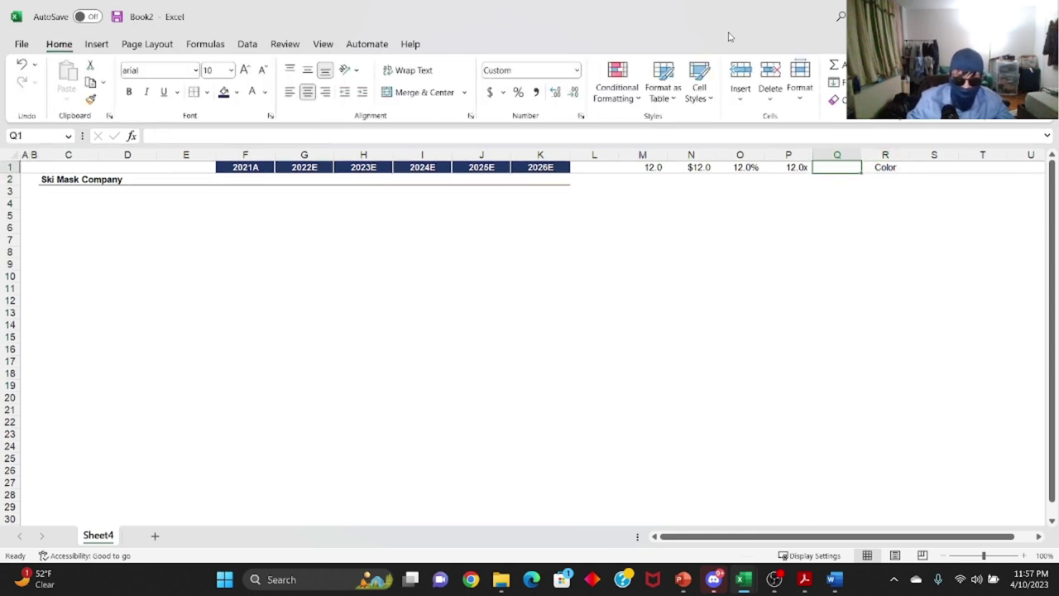
# Set the font color of the "Color" label in R1 to bright blue from the standard color palette.
pyautogui.press('Right')
pyautogui.hotkey('alt', 'h')
pyautogui.press('f')
pyautogui.press('c')
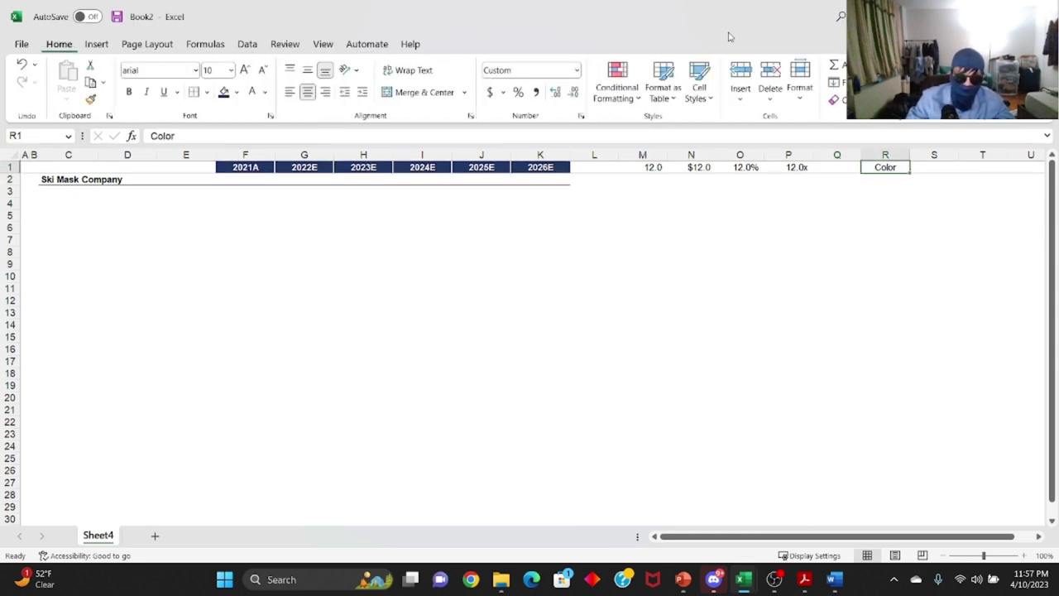
pyautogui.press('m')
pyautogui.click(158, 259)
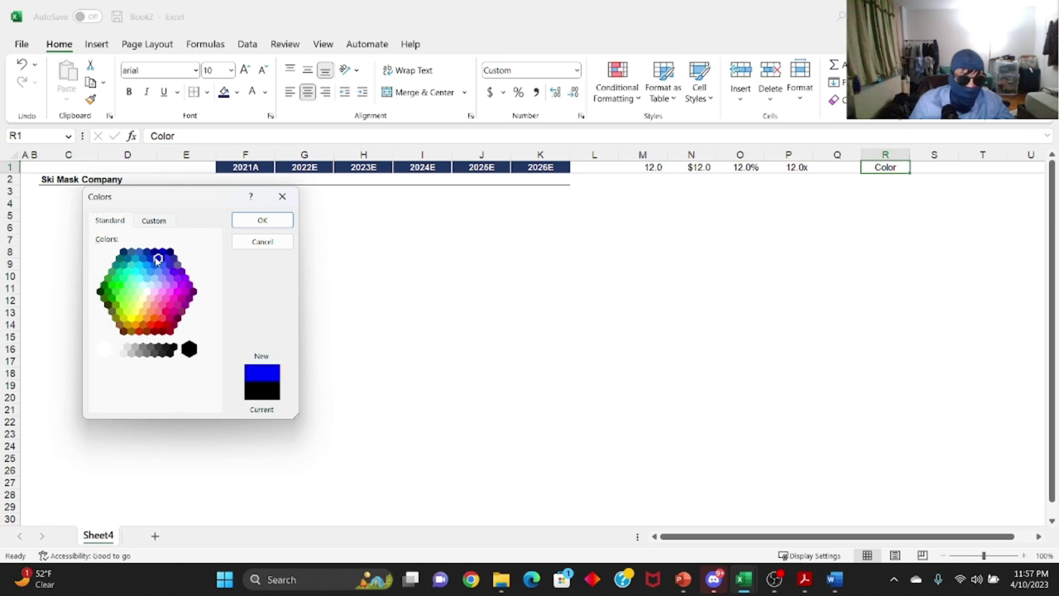
pyautogui.click(275, 216)
# Reapply the same blue font color to the label in R1 from the full color palette.
pyautogui.click(895, 179)
pyautogui.moveTo(898, 216); pyautogui.dragTo(899, 205)
pyautogui.click(896, 167)
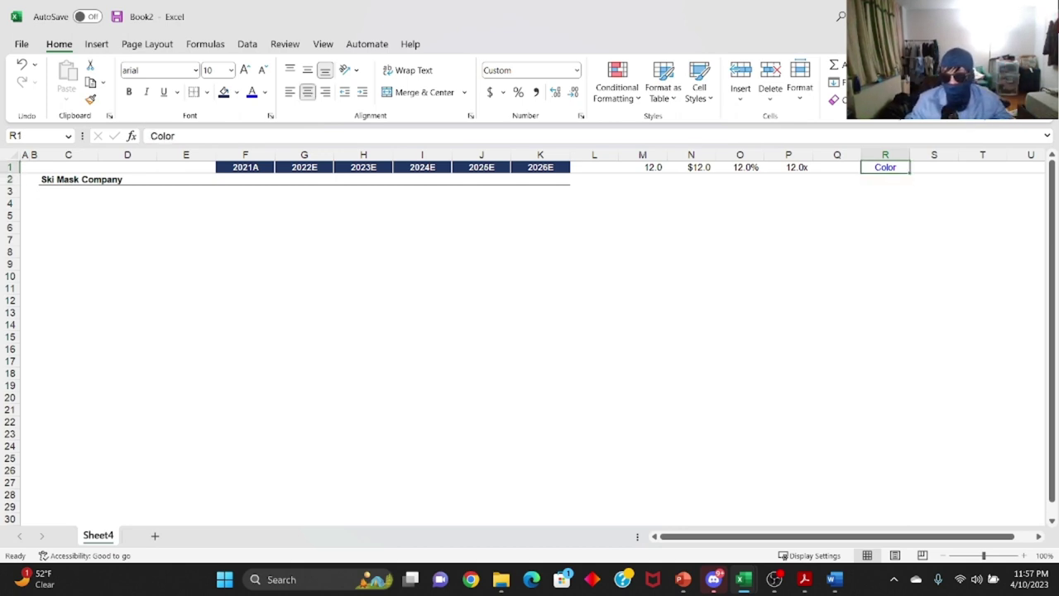
pyautogui.press('Left')
pyautogui.press('Right')
pyautogui.press('alt')
pyautogui.press('h')
pyautogui.press('f')
pyautogui.press('c')
pyautogui.press('m')
pyautogui.press('Return')
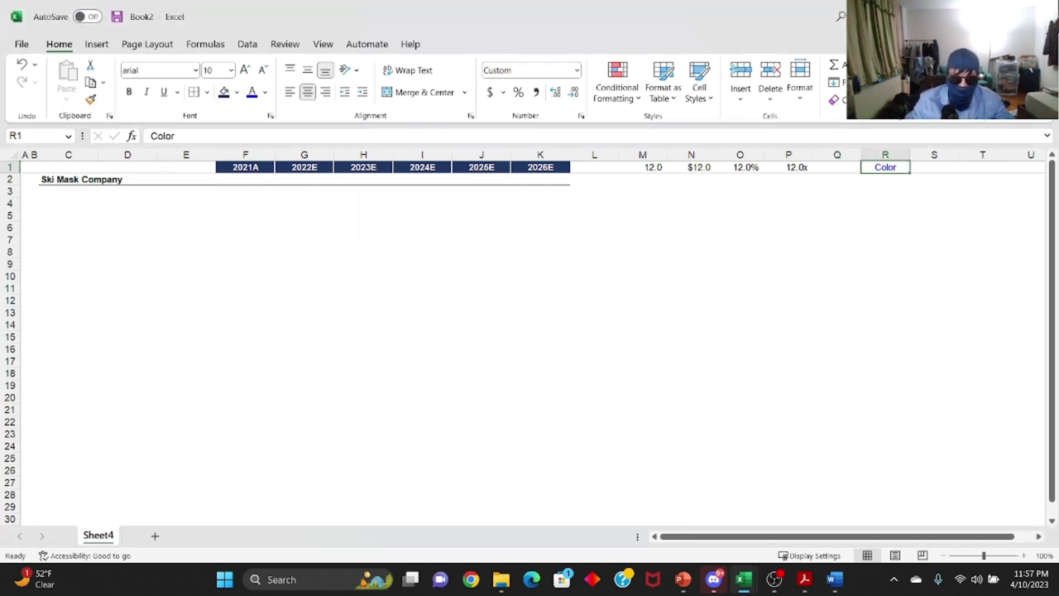
# Enter the section heading "Transaction Assumptions" in C4.
pyautogui.hotkey('ctrl', 'Left')
pyautogui.hotkey('ctrl', 'Left')
pyautogui.hotkey('ctrl', 'Left')
pyautogui.press('Left')
pyautogui.hotkey('ctrl', 'Left')
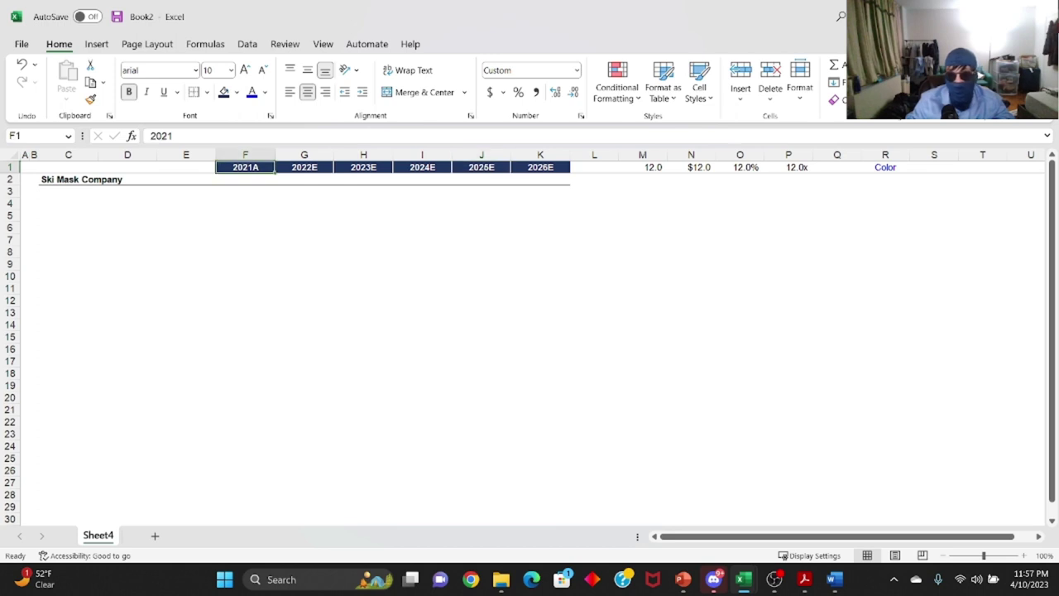
pyautogui.hotkey('ctrl', 'Left')
pyautogui.press('Right')
pyautogui.press('Down')
pyautogui.press('Down')
pyautogui.press('Down')
pyautogui.press('Down')
pyautogui.press('Down')
pyautogui.press('Left')
pyautogui.press('Right')
pyautogui.press('Right')
pyautogui.press('Up')
pyautogui.press('Up')
pyautogui.write('Transaction')
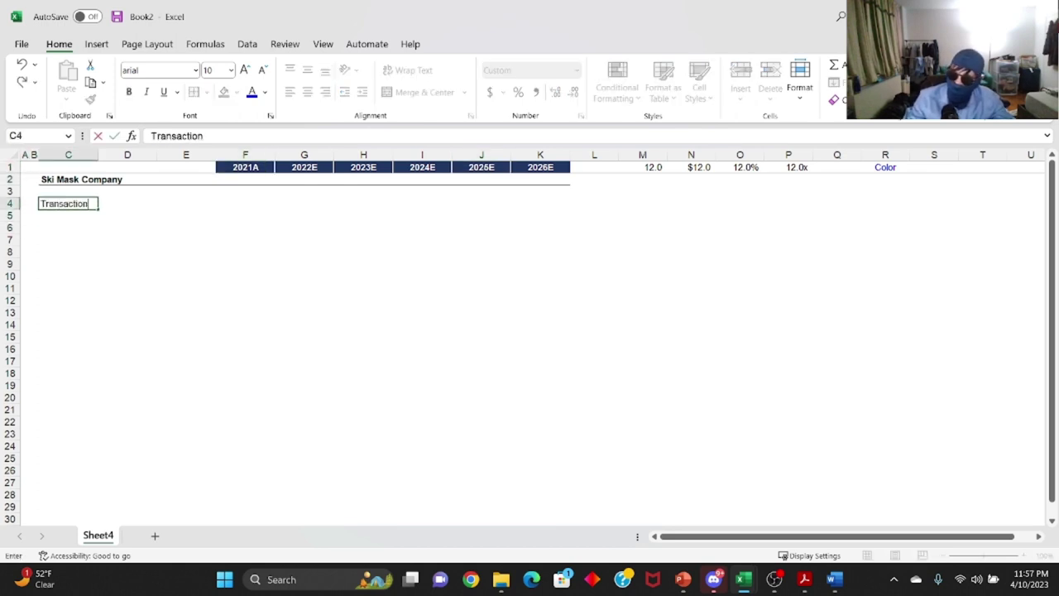
pyautogui.write(' Assumptions')
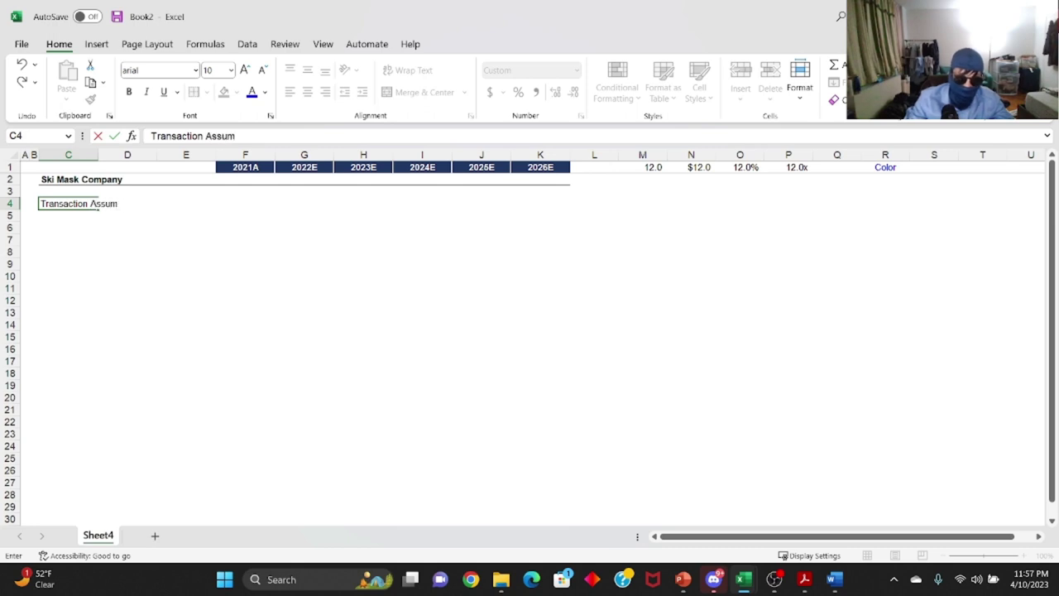
pyautogui.press('Return')
pyautogui.press('Up')
pyautogui.press('Up')
pyautogui.press('Up')
pyautogui.press('Up')
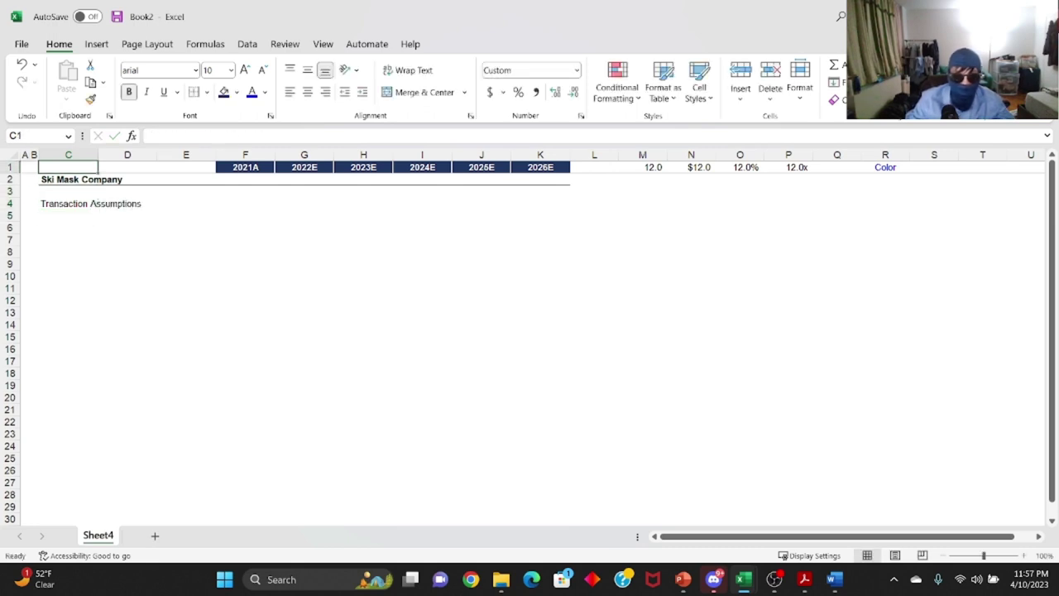
pyautogui.hotkey('shift', 'space')
pyautogui.hotkey('shift', 'Down')
pyautogui.hotkey('shift', 'Down')
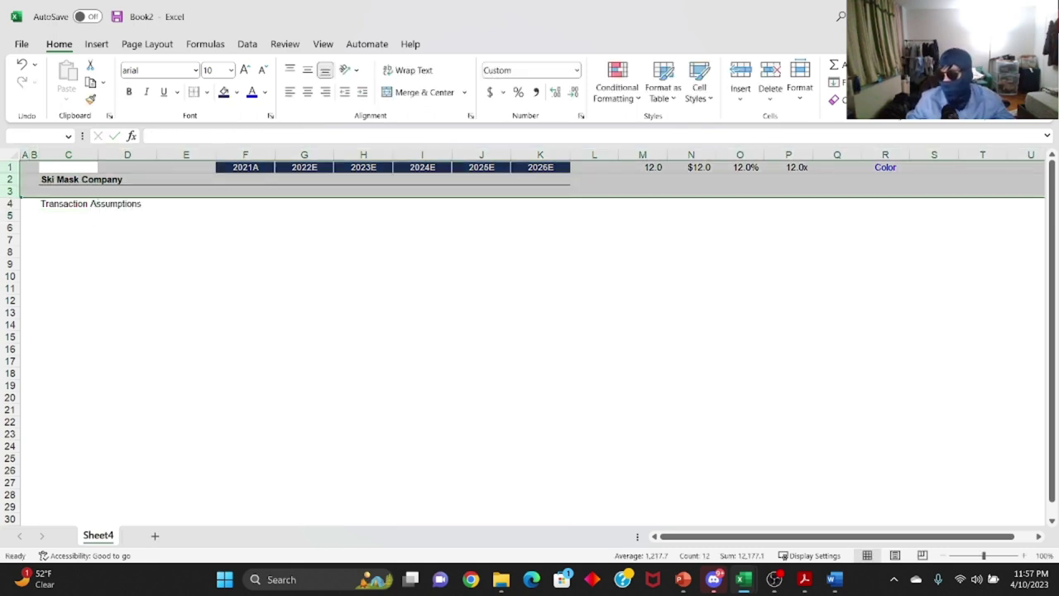
pyautogui.press('Down')
pyautogui.press('Down')
pyautogui.press('Down')
pyautogui.press('Down')
pyautogui.press('Down')
# Fill the Transaction Assumptions heading row across C4:K4 with dark navy blue.
pyautogui.press('Up')
pyautogui.press('Up')
pyautogui.hotkey('shift', 'Right')
pyautogui.hotkey('shift', 'Right')
pyautogui.hotkey('shift', 'Right')
pyautogui.hotkey('shift', 'Right')
pyautogui.hotkey('shift', 'Right')
pyautogui.hotkey('shift', 'Right')
pyautogui.hotkey('shift', 'Right')
pyautogui.hotkey('shift', 'Right')
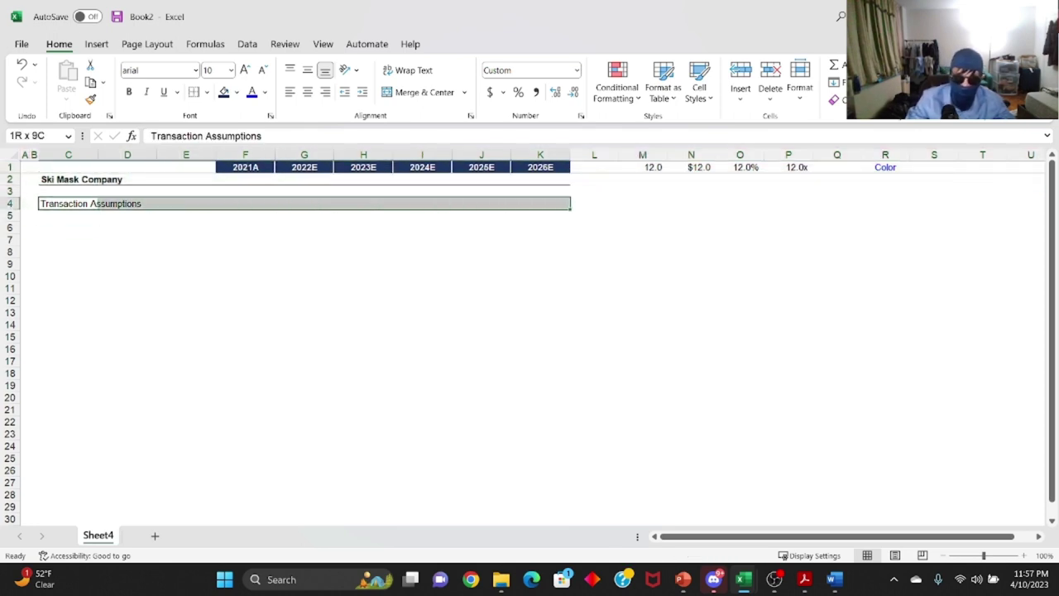
pyautogui.hotkey('alt', 'h')
pyautogui.press('h')
pyautogui.press('Down')
pyautogui.press('Return')
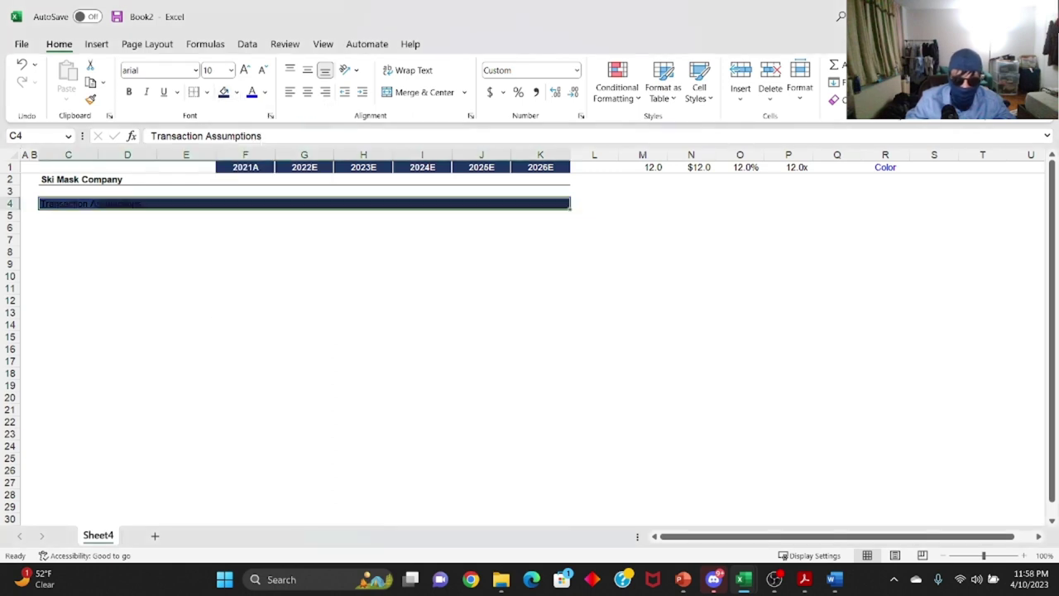
# Make the text in C4:K4 bold and white.
pyautogui.hotkey('ctrl', 'b')
pyautogui.hotkey('alt', 'h')
pyautogui.press('f')
pyautogui.press('c')
pyautogui.press('Down')
pyautogui.press('Return')
# Set the height of the blank row 3 to 5 to make it a thin spacer above the section heading.
pyautogui.press('Down')
pyautogui.press('Up')
pyautogui.press('Up')
pyautogui.press('Down')
pyautogui.press('Down')
pyautogui.press('Up')
pyautogui.press('Up')
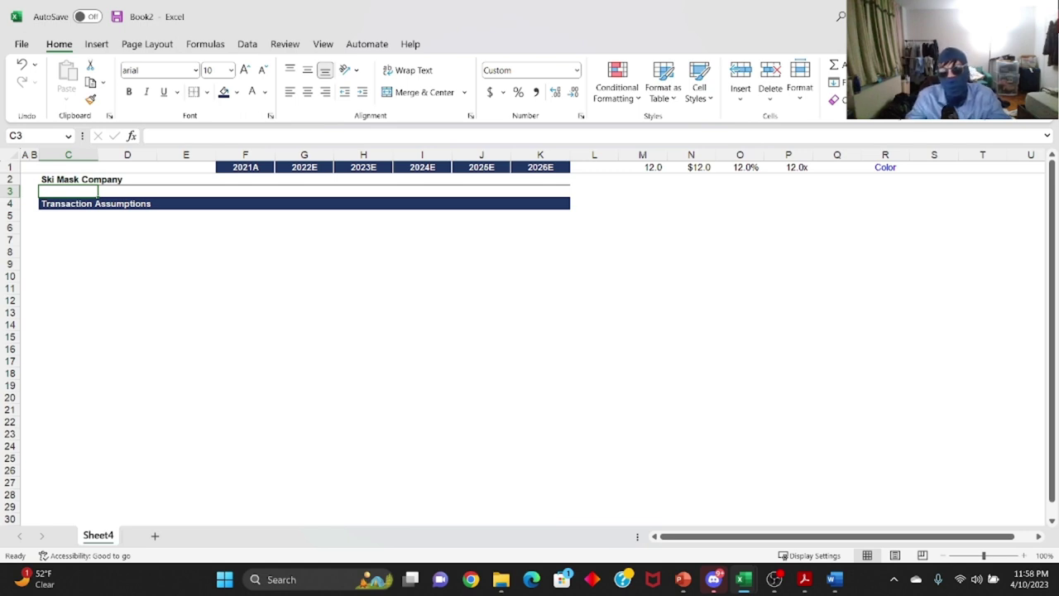
pyautogui.hotkey('shift', 'space')
pyautogui.hotkey('alt', 'h')
pyautogui.write('oh5')
pyautogui.press('Return')
pyautogui.press('Down')
pyautogui.press('Down')
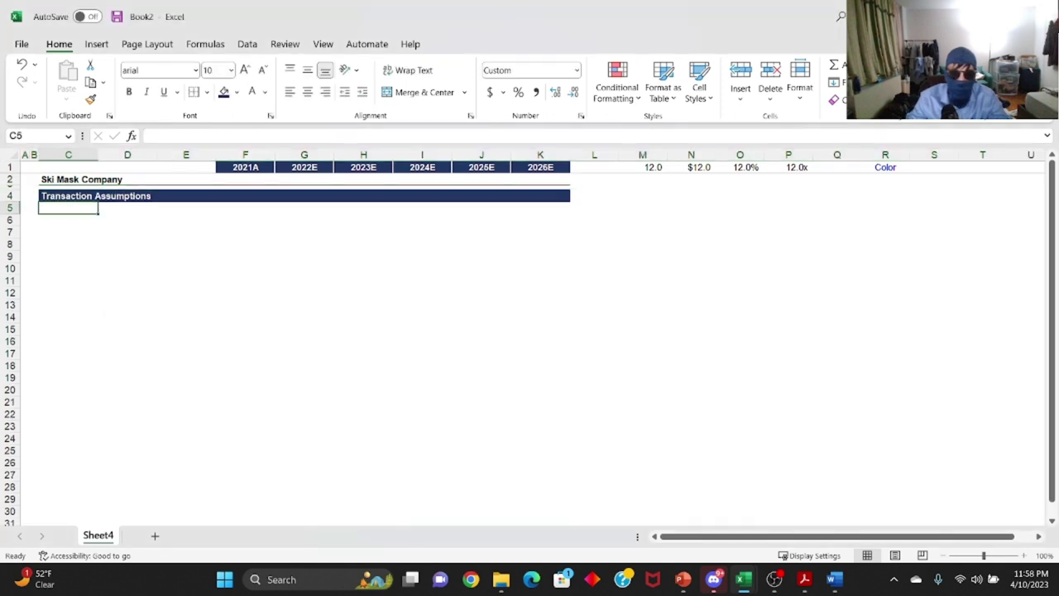
pyautogui.press('Up')
pyautogui.press('Up')
pyautogui.press('Up')
pyautogui.press('Up')
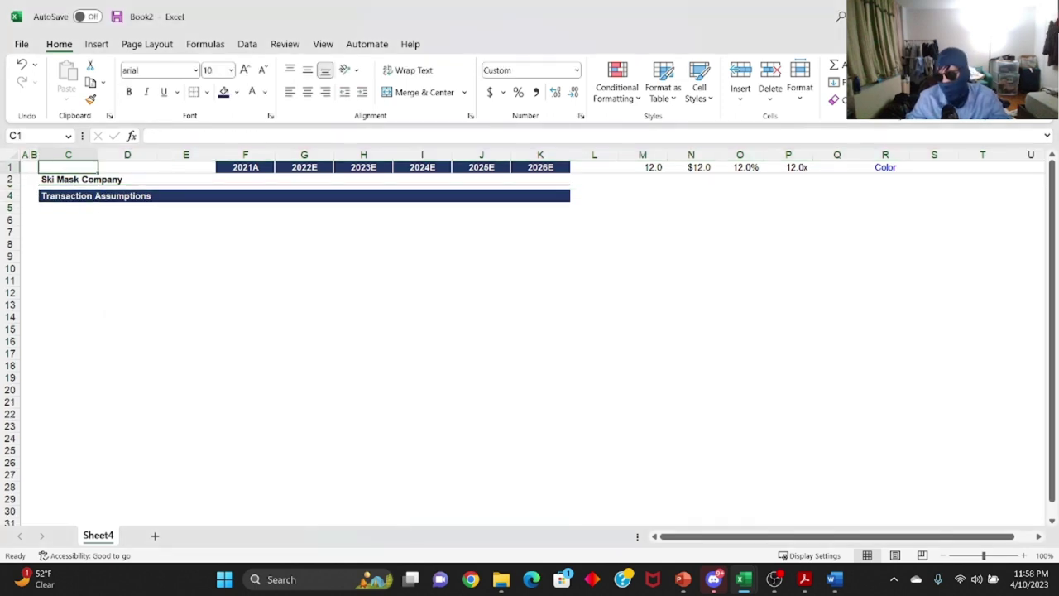
pyautogui.press('Down')
pyautogui.press('Down')
pyautogui.press('Down')
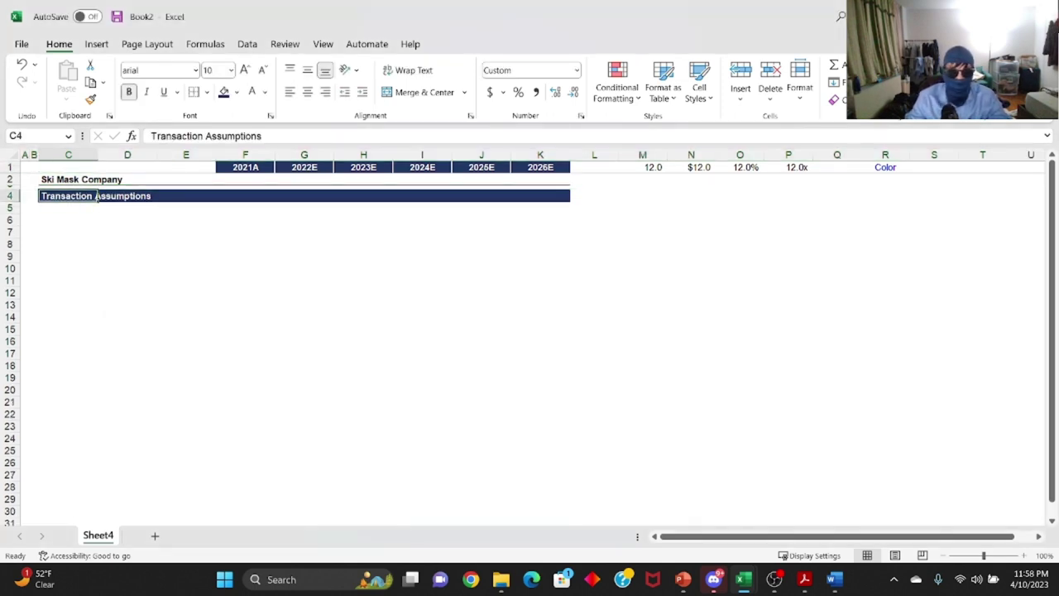
pyautogui.click(96, 180)
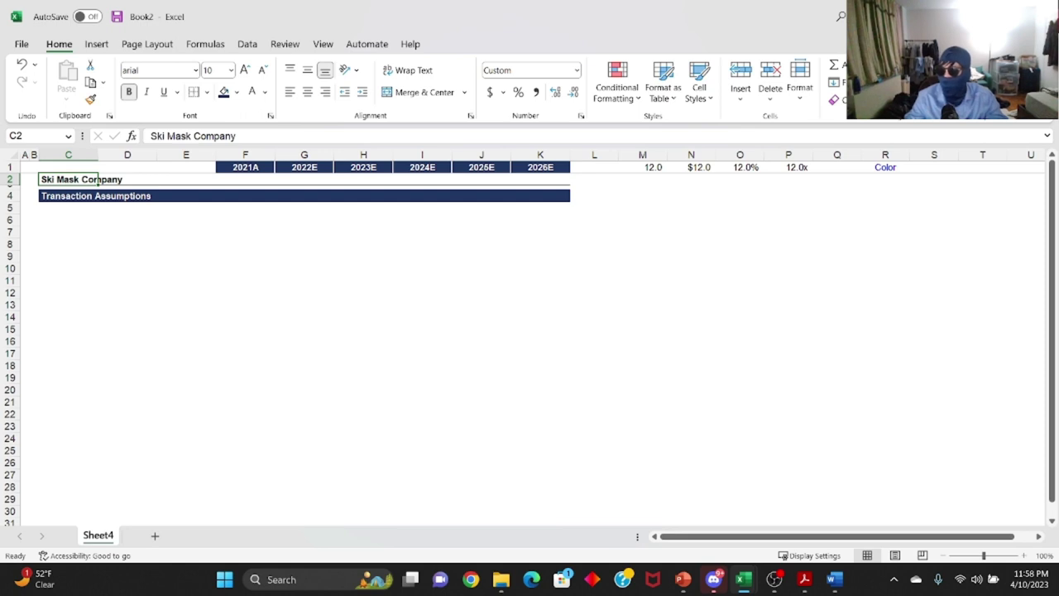
# Enter the row labels "Entry Multiple" in C5 and "Exit Multiple" in C6 under the Transaction Assumptions heading.
pyautogui.press('Down')
pyautogui.press('Up')
pyautogui.press('Down')
pyautogui.press('Down')
pyautogui.press('Down')
pyautogui.press('Down')
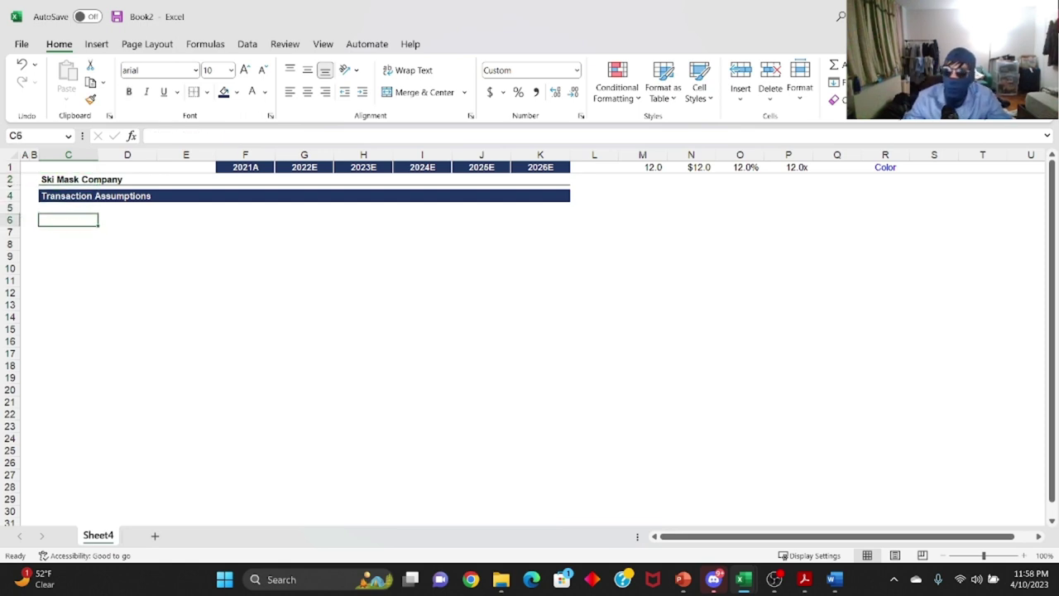
pyautogui.press('Up')
pyautogui.press('Up')
pyautogui.press('Down')
pyautogui.press('Down')
pyautogui.press('Down')
pyautogui.press('Up')
pyautogui.press('Up')
pyautogui.press('Down')
pyautogui.press('Up')
pyautogui.write('Entr')
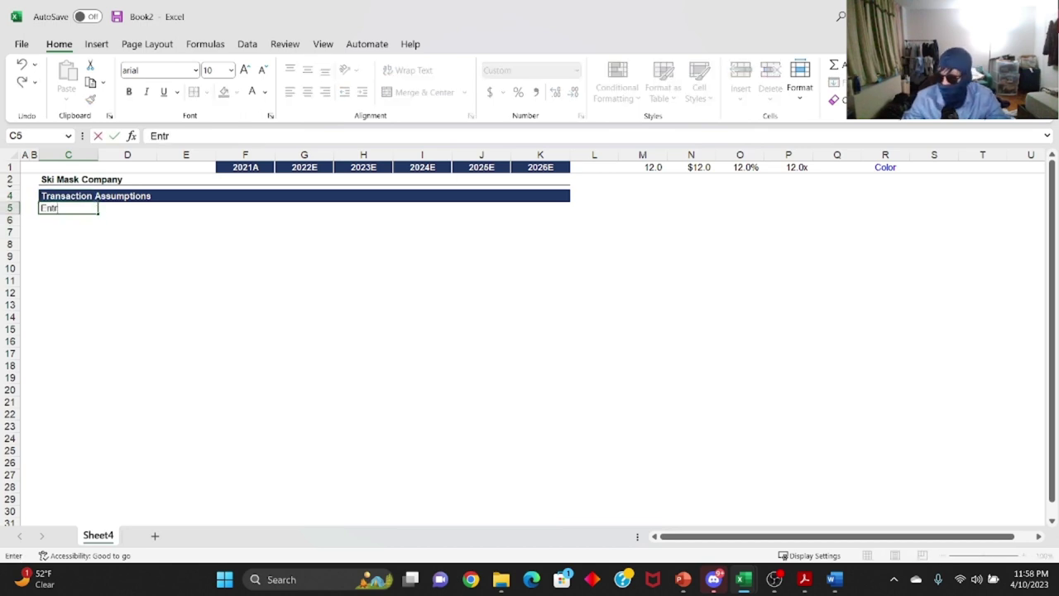
pyautogui.write('y Multiple')
pyautogui.press('Return')
pyautogui.write('Exit Multiple')
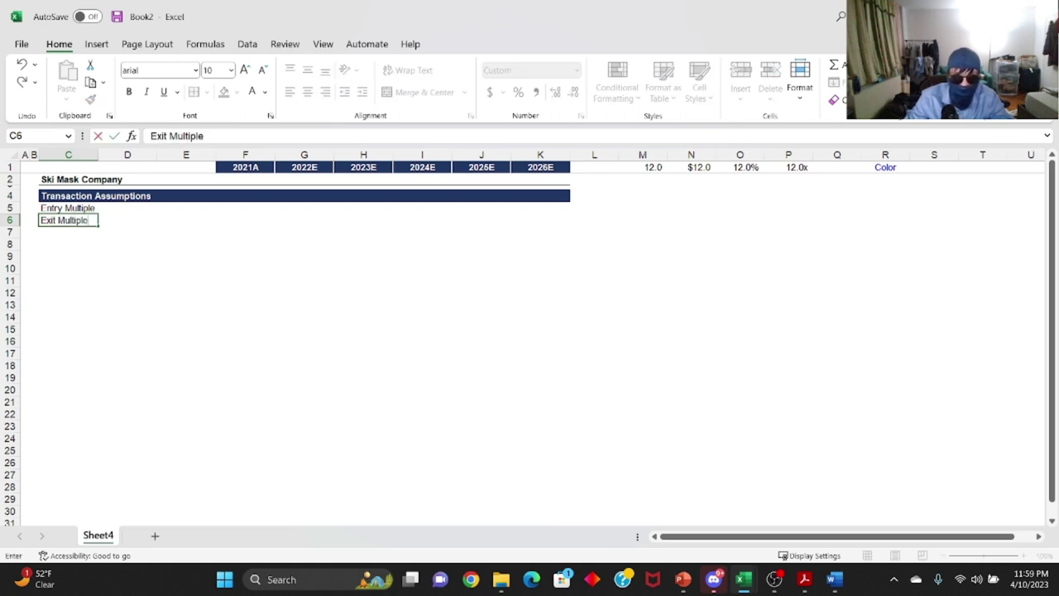
pyautogui.press('Return')
# Enter the labels "Tax Rate", "Rollover of Proceeds" and "Management Incentive Pool" in C7:C9.
pyautogui.write('Tax Rate')
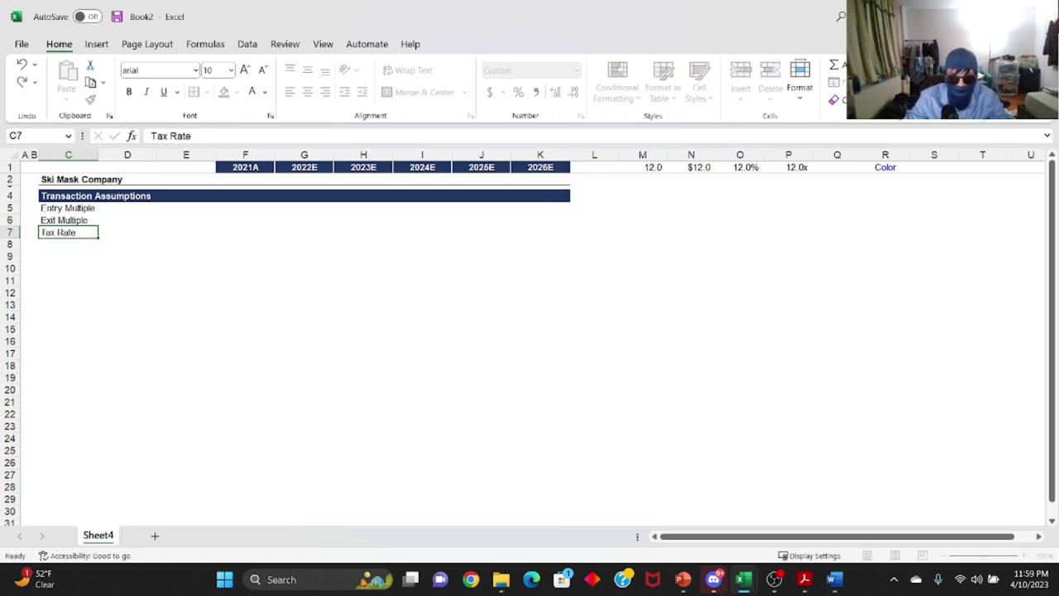
pyautogui.press('Return')
pyautogui.write('Roll')
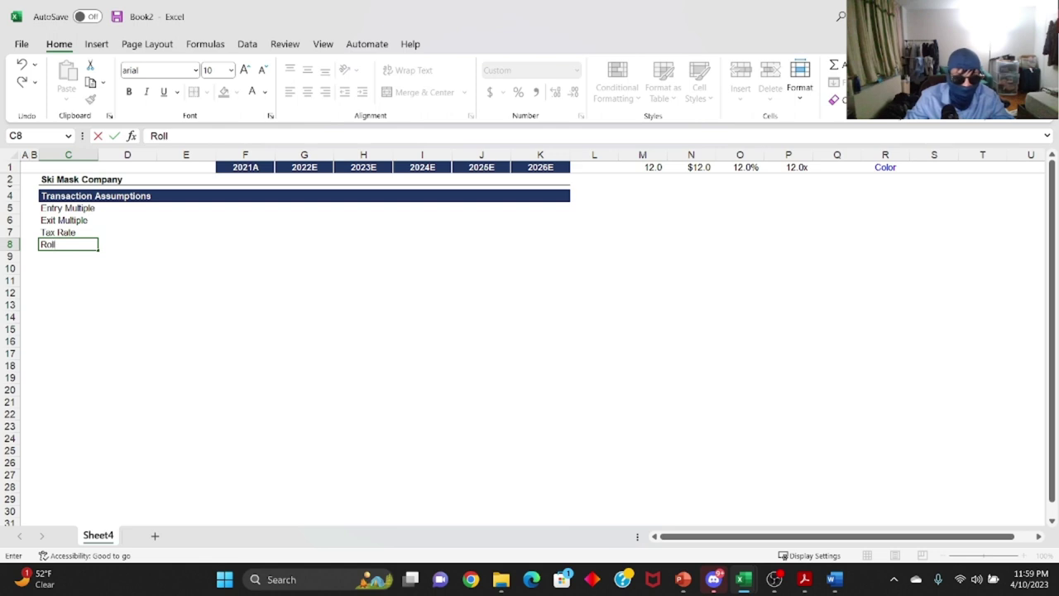
pyautogui.write('over of Proceeds')
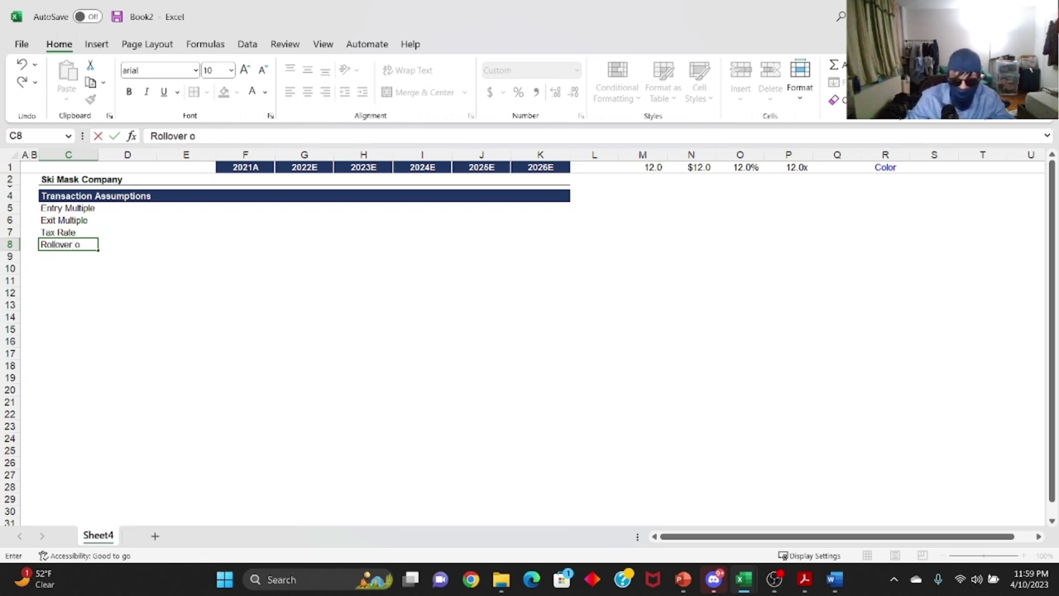
pyautogui.press('Return')
pyautogui.write('Man')
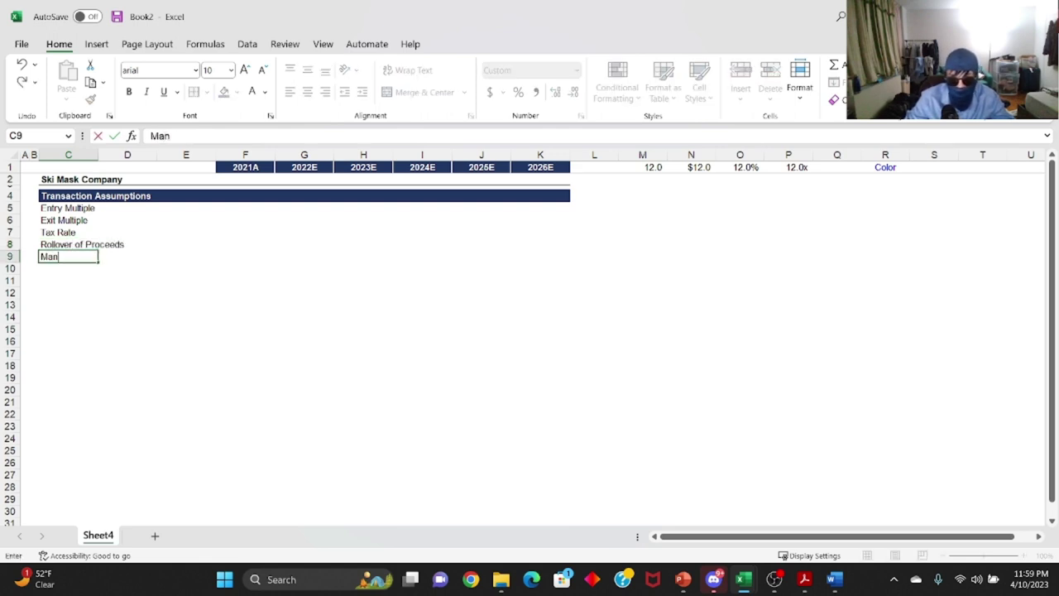
pyautogui.write('agement Incentive Pool')
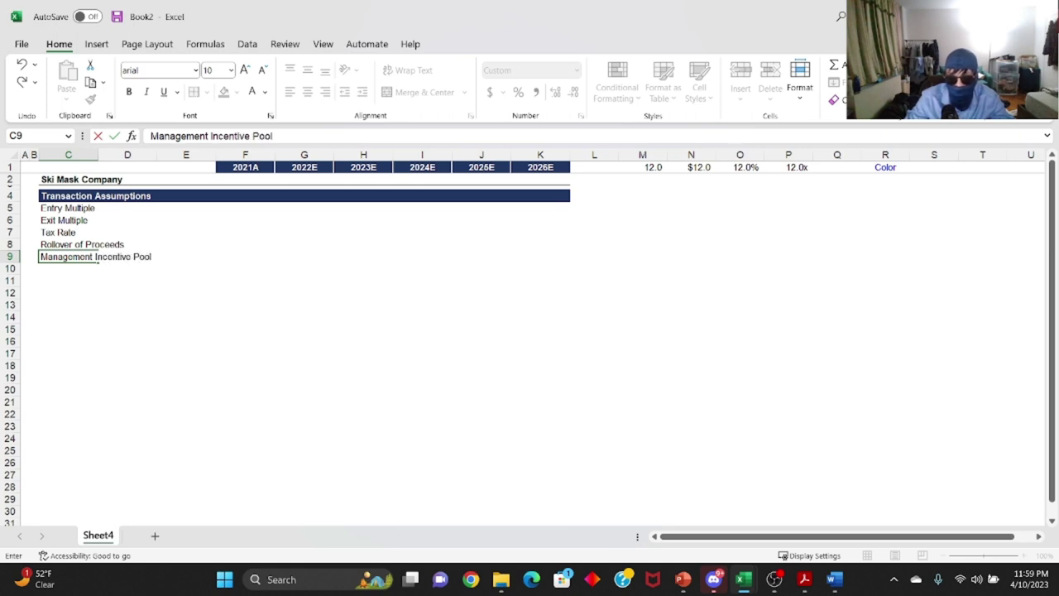
pyautogui.press('Return')
# Enter the labels "Minimum Cash Balance" in C10 and "Transaction Fees" in C11.
pyautogui.write('Minim')
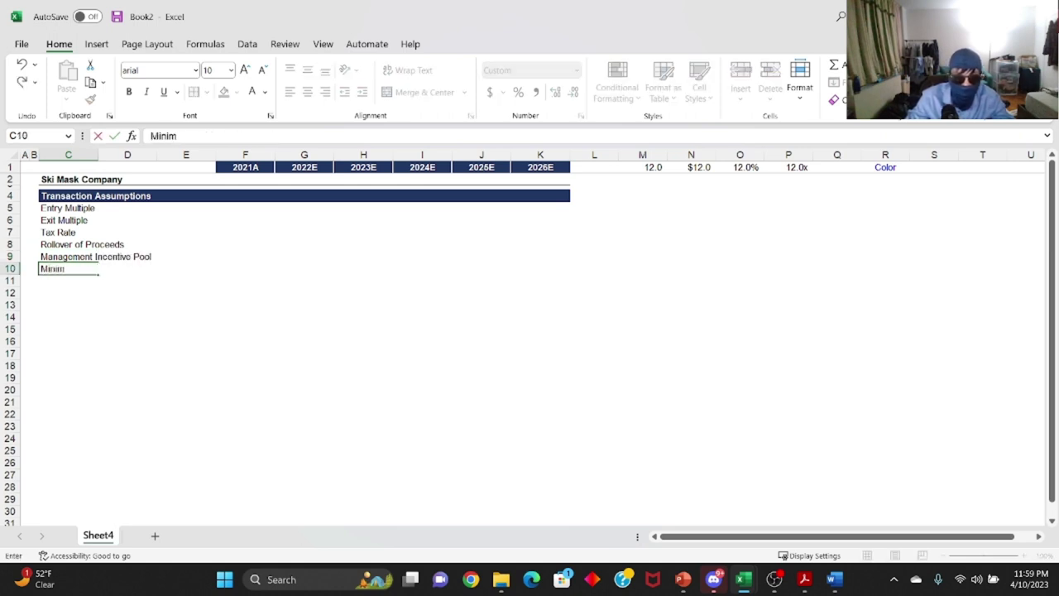
pyautogui.write('um Cash Balance')
pyautogui.press('Return')
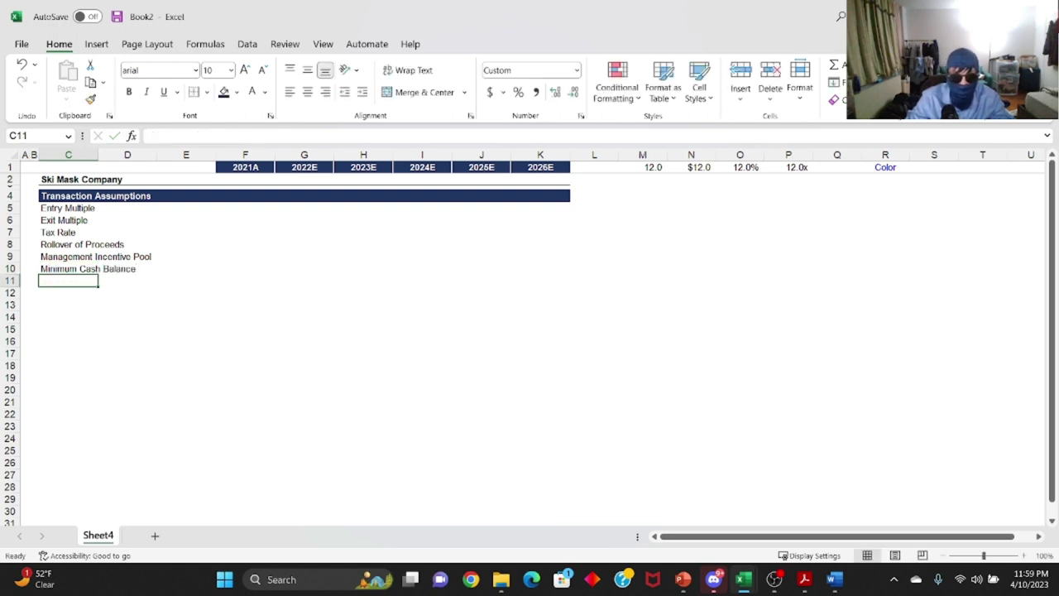
pyautogui.write('Transaction Fees')
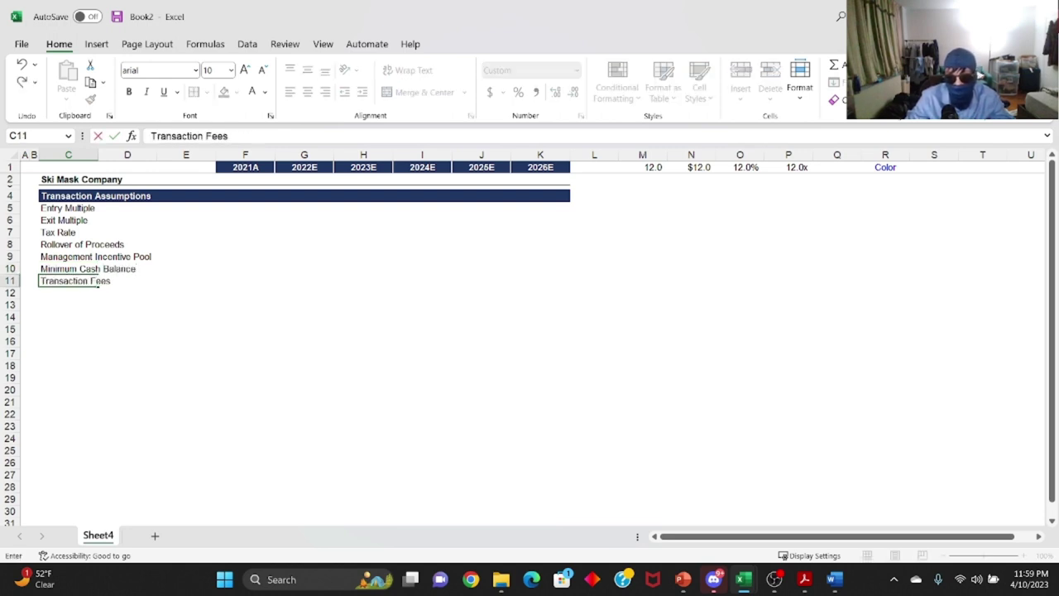
pyautogui.press('Return')
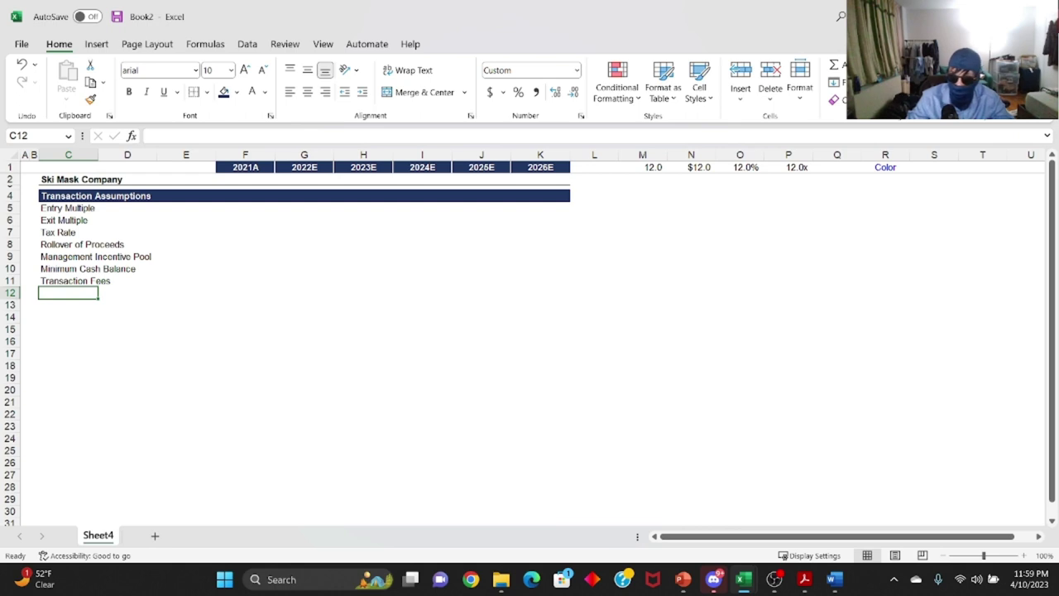
# Enter the labels "Amortization" in C12 and "Step-Up of Assets" in C13.
pyautogui.write('Amortization')
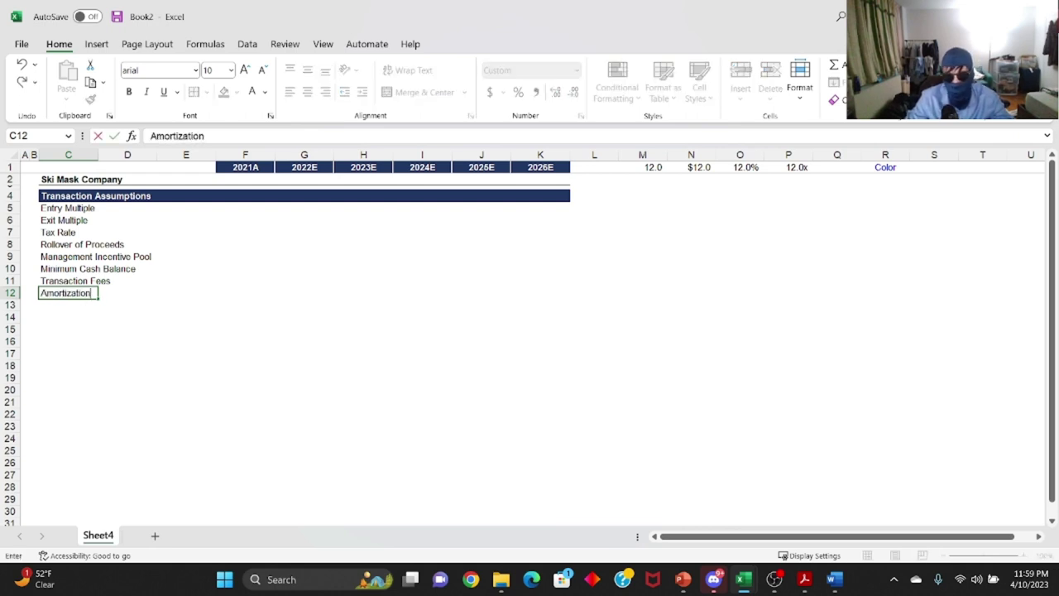
pyautogui.press('Return')
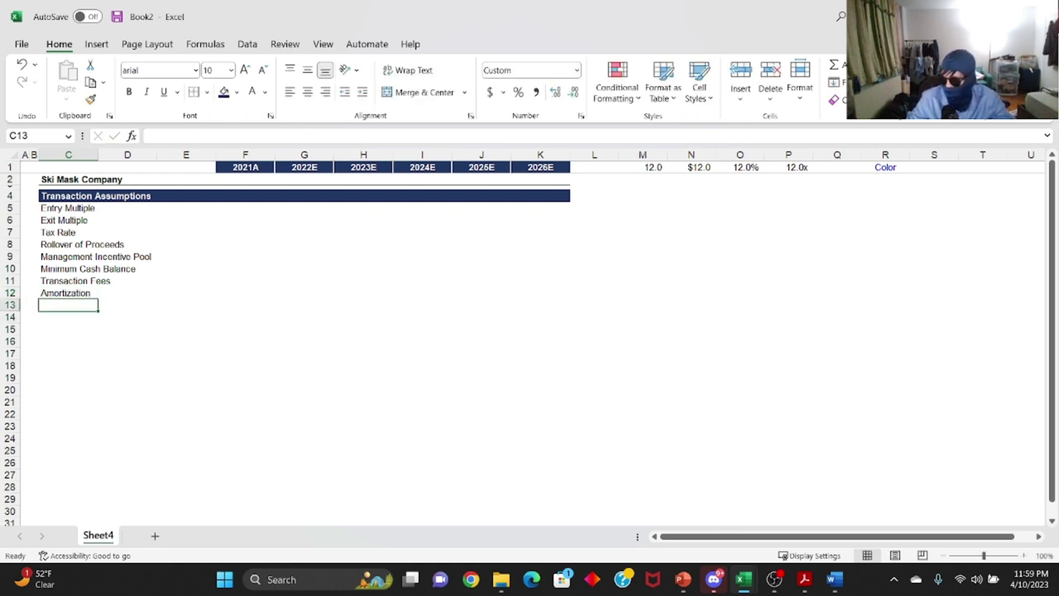
pyautogui.press('Down')
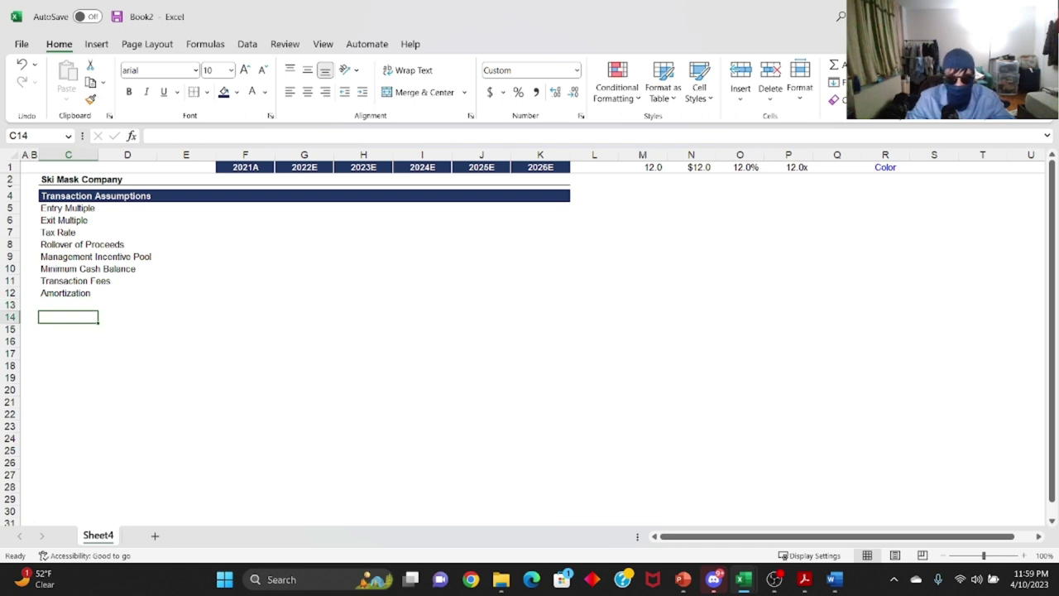
pyautogui.press('Up')
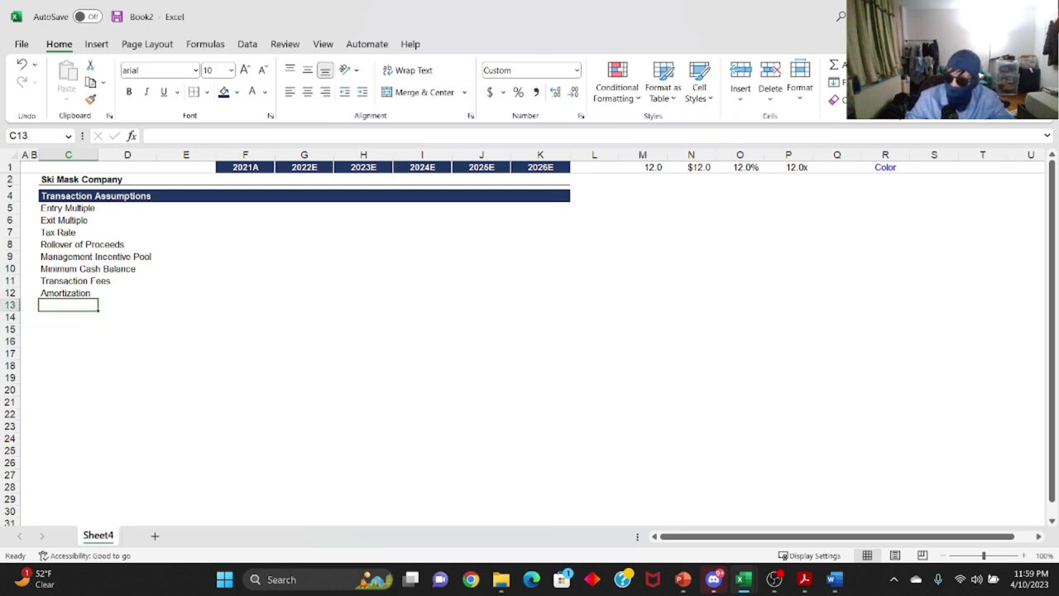
pyautogui.write('Step-Up')
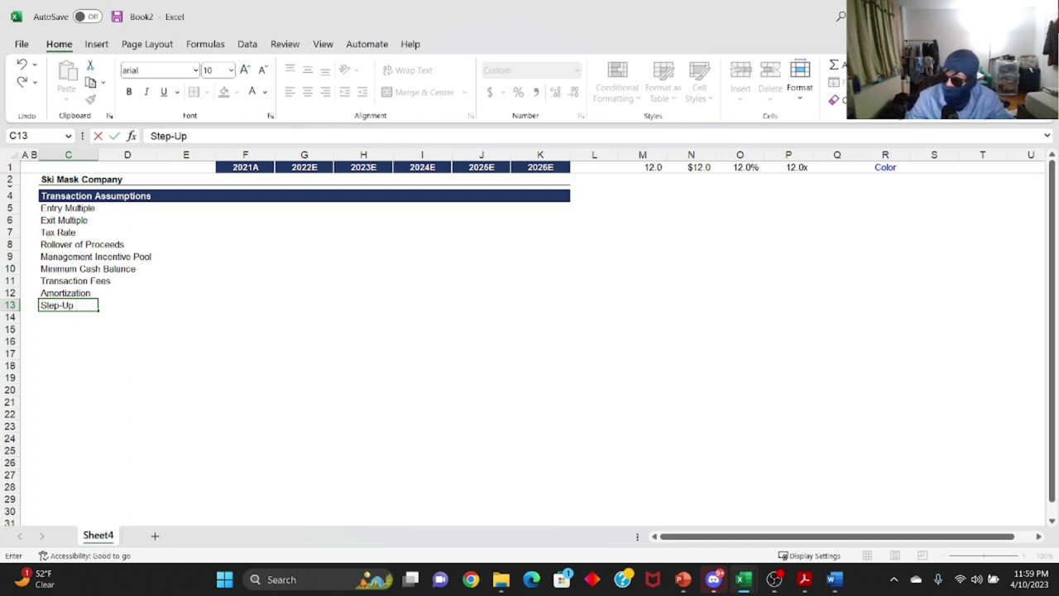
pyautogui.write(' of Assets')
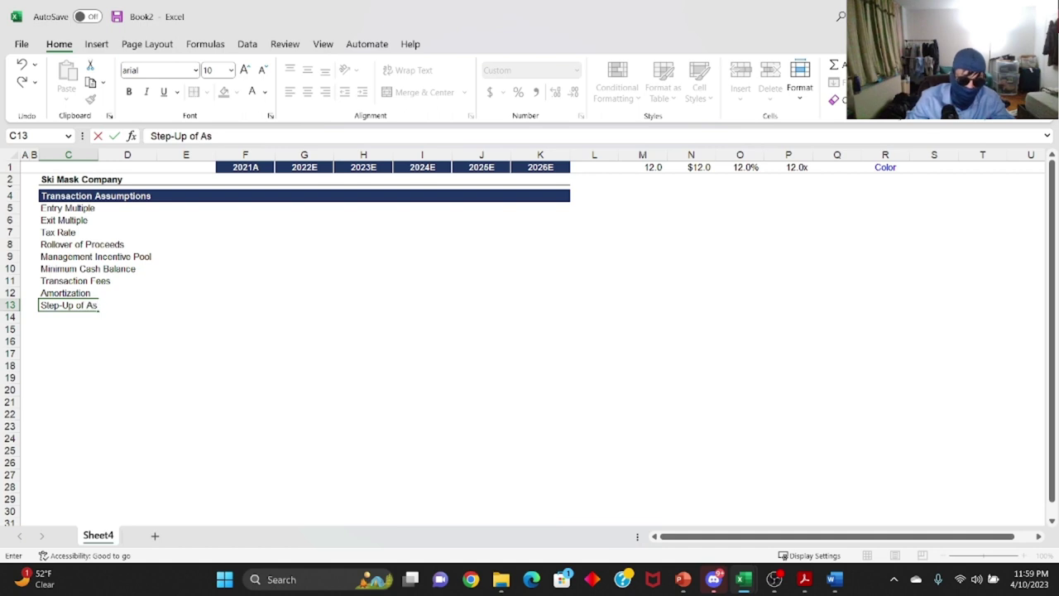
pyautogui.press('Return')
# Enter 12 for the entry multiple, 12 for the exit multiple and 0.4 for the tax rate in F5:F7.
pyautogui.press('Up')
pyautogui.hotkey('ctrl', 'Up')
pyautogui.press('Down')
pyautogui.press('Down')
pyautogui.press('Up')
pyautogui.press('Right')
pyautogui.press('Right')
pyautogui.press('Right')
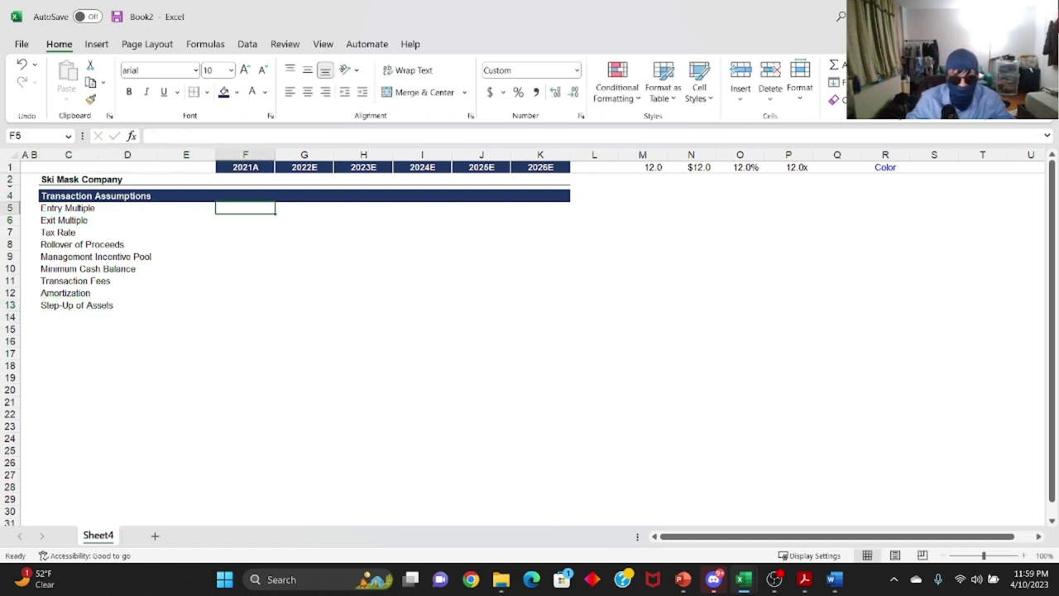
pyautogui.write('12')
pyautogui.press('Return')
pyautogui.write('12')
pyautogui.press('Return')
pyautogui.write('0.4')
pyautogui.press('Return')
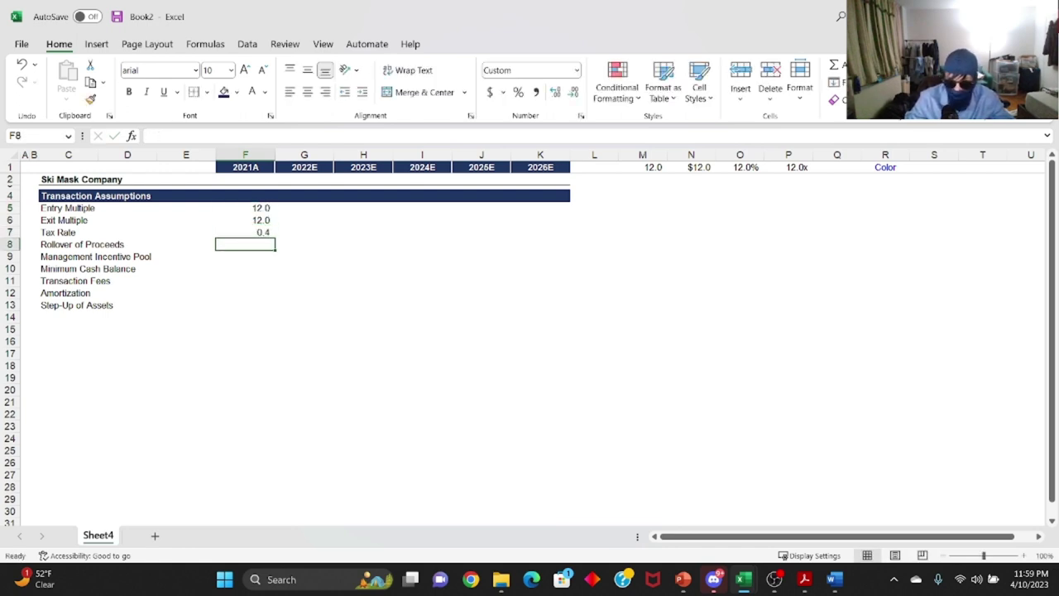
# Enter 0.25 for rollover of proceeds, 0.1 for the management incentive pool and 10 for minimum cash balance in F8:F10.
pyautogui.write('0.25')
pyautogui.press('Return')
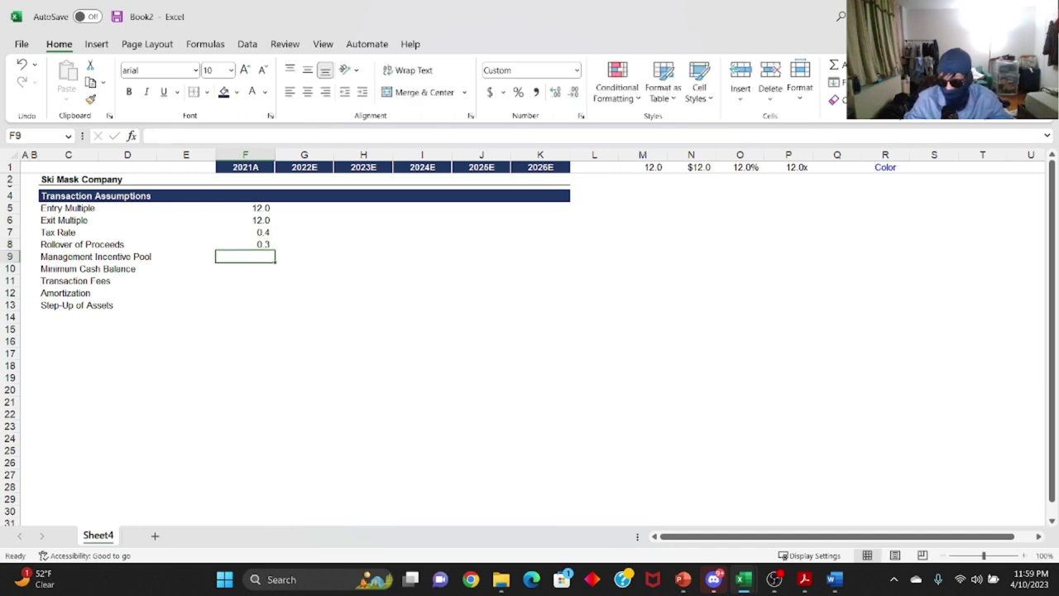
pyautogui.write('0.1')
pyautogui.press('Return')
pyautogui.write('10')
pyautogui.press('Return')
# Enter 0.01 for transaction fees, 0.1 for amortization and 0.1 for step-up of assets in F11:F13.
pyautogui.press('Return')
pyautogui.press('Up')
pyautogui.write('0')
pyautogui.press('Return')
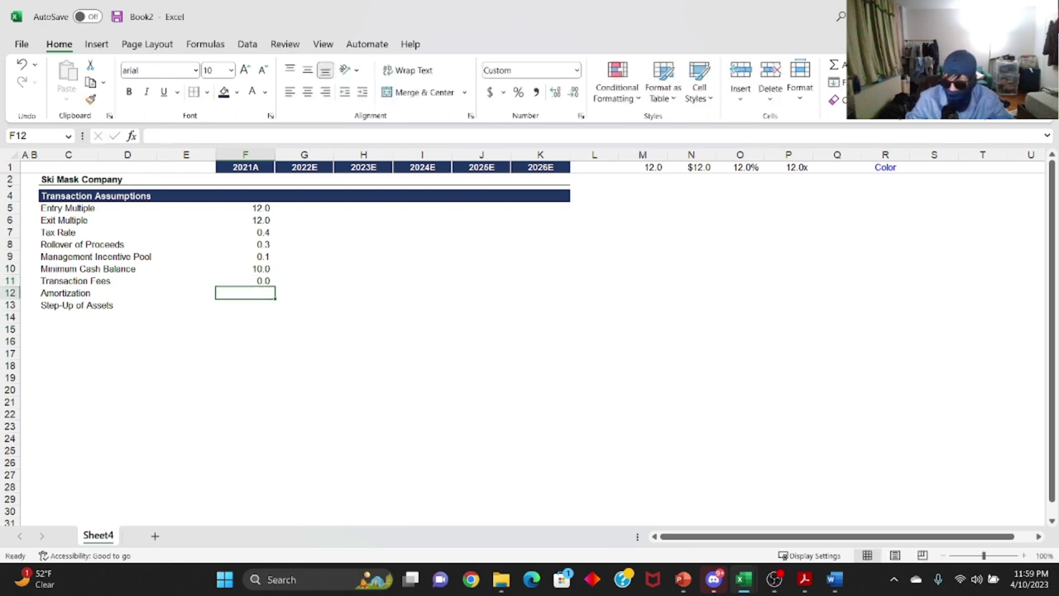
pyautogui.write('0.1')
pyautogui.press('Return')
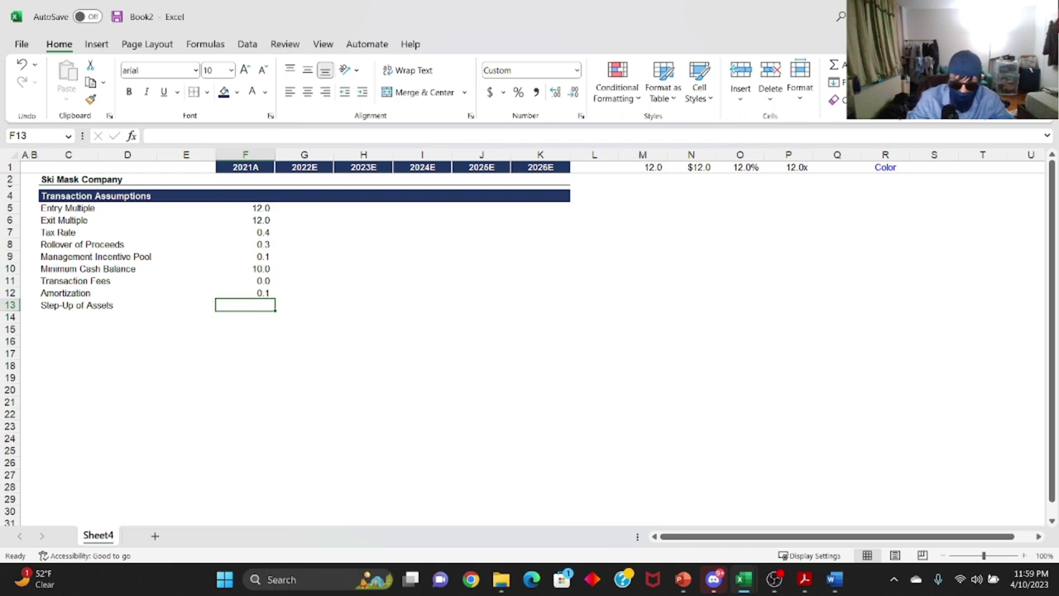
pyautogui.write('0')
pyautogui.press('Escape')
pyautogui.write('0.1')
pyautogui.press('Right')
# Copy the percentage sample in O1 and paste only its format onto the tax rate, rollover and incentive pool values in F7:F9.
pyautogui.press('Right')
pyautogui.press('Up')
pyautogui.press('Right')
pyautogui.press('Up')
pyautogui.press('Right')
pyautogui.press('Up')
pyautogui.press('Right')
pyautogui.press('Up')
pyautogui.press('Right')
pyautogui.press('Up')
pyautogui.press('Right')
pyautogui.press('Right')
pyautogui.press('Up')
pyautogui.press('Right')
pyautogui.press('Up')
pyautogui.press('Right')
pyautogui.press('Up')
pyautogui.press('Up')
pyautogui.press('Left')
pyautogui.press('Up')
pyautogui.press('Up')
pyautogui.hotkey('ctrl', 'c')
pyautogui.press('Left')
pyautogui.press('Left')
pyautogui.press('Left')
pyautogui.press('Left')
pyautogui.press('Left')
pyautogui.press('Left')
pyautogui.press('Left')
pyautogui.press('Left')
pyautogui.press('Left')
pyautogui.press('Down')
pyautogui.press('Down')
pyautogui.press('Down')
pyautogui.press('Down')
pyautogui.press('Down')
pyautogui.press('Down')
pyautogui.press('Up')
pyautogui.hotkey('alt', 'e')
pyautogui.press('s')
pyautogui.press('t')
pyautogui.press('Return')
pyautogui.press('Down')
pyautogui.press('F4')
# Apply the same percentage format to the transaction fees, amortization and step-up values in F11:F13.
pyautogui.press('Down')
pyautogui.press('Down')
pyautogui.press('Down')
pyautogui.press('Up')
pyautogui.press('Up')
pyautogui.press('F4')
pyautogui.press('Down')
pyautogui.press('Down')
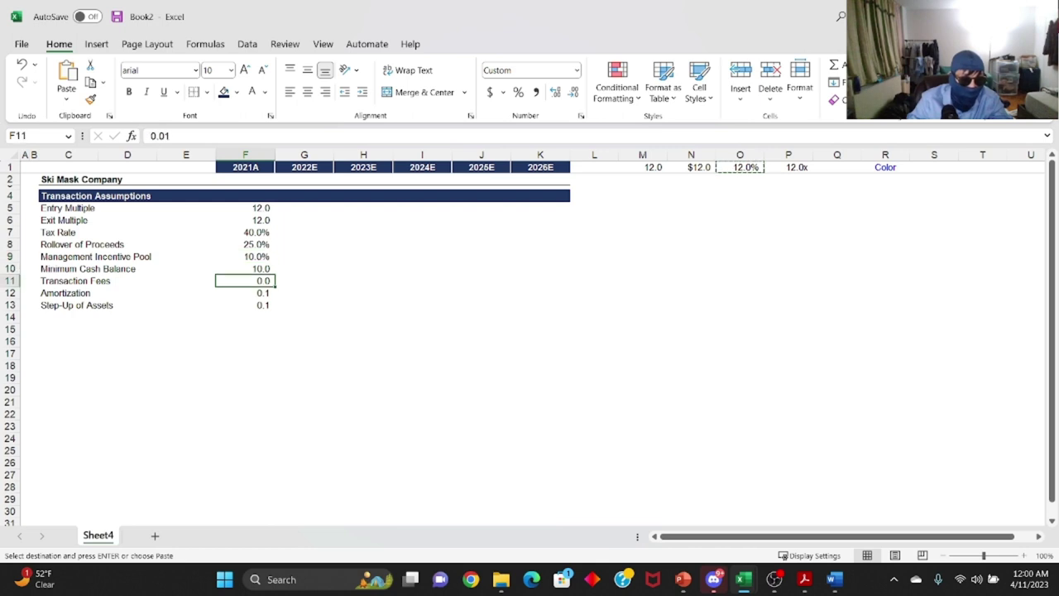
pyautogui.press('F4')
pyautogui.press('Down')
pyautogui.press('F4')
# Copy the multiple-format sample (12.0x) in P1 and paste only its format onto the entry and exit multiples in F5:F6.
pyautogui.press('Down')
pyautogui.press('F4')
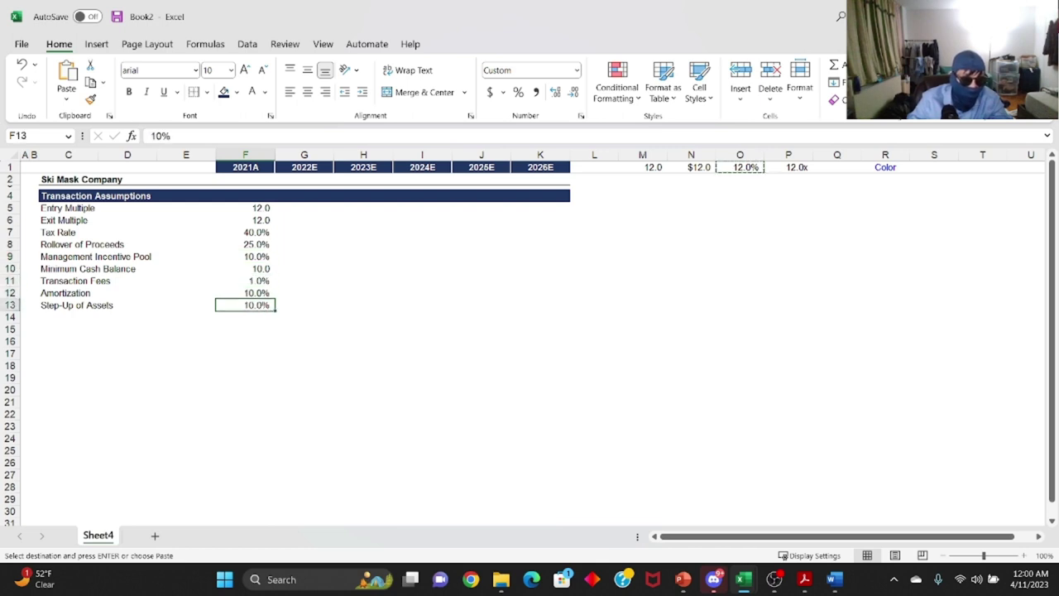
pyautogui.press('Down')
pyautogui.press('Up')
pyautogui.press('Up')
pyautogui.press('Up')
pyautogui.press('Up')
pyautogui.press('Right')
pyautogui.press('Up')
pyautogui.press('Right')
pyautogui.press('Up')
pyautogui.press('Right')
pyautogui.press('Up')
pyautogui.press('Right')
pyautogui.press('Up')
pyautogui.press('Right')
pyautogui.press('Up')
pyautogui.press('Right')
pyautogui.press('Up')
pyautogui.press('Right')
pyautogui.press('Up')
pyautogui.press('Right')
pyautogui.press('Up')
pyautogui.press('Escape')
pyautogui.press('Right')
pyautogui.press('Right')
pyautogui.press('Up')
pyautogui.hotkey('ctrl', 'c')
pyautogui.press('Down')
pyautogui.press('Down')
pyautogui.press('Down')
pyautogui.press('Down')
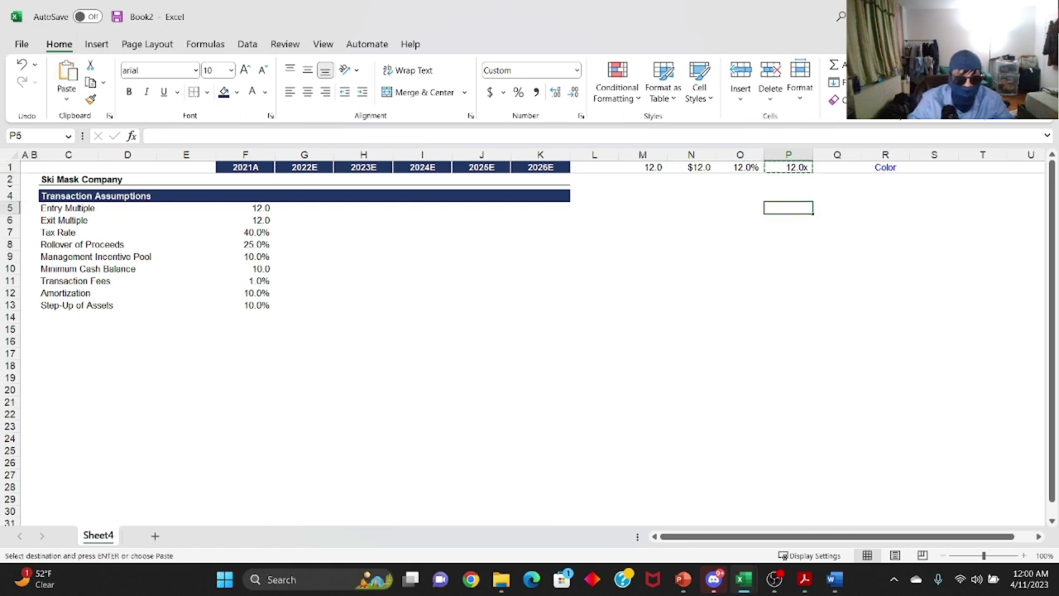
pyautogui.press('Left')
pyautogui.press('Left')
pyautogui.press('Left')
pyautogui.press('Left')
pyautogui.press('Left')
pyautogui.press('Left')
pyautogui.press('Left')
pyautogui.press('Left')
pyautogui.press('Left')
pyautogui.press('Left')
pyautogui.hotkey('ctrl', 'alt', 'v')
pyautogui.press('t')
pyautogui.press('Return')
pyautogui.press('Down')
pyautogui.press('F4')
pyautogui.press('Down')
pyautogui.press('Down')
pyautogui.press('Down')
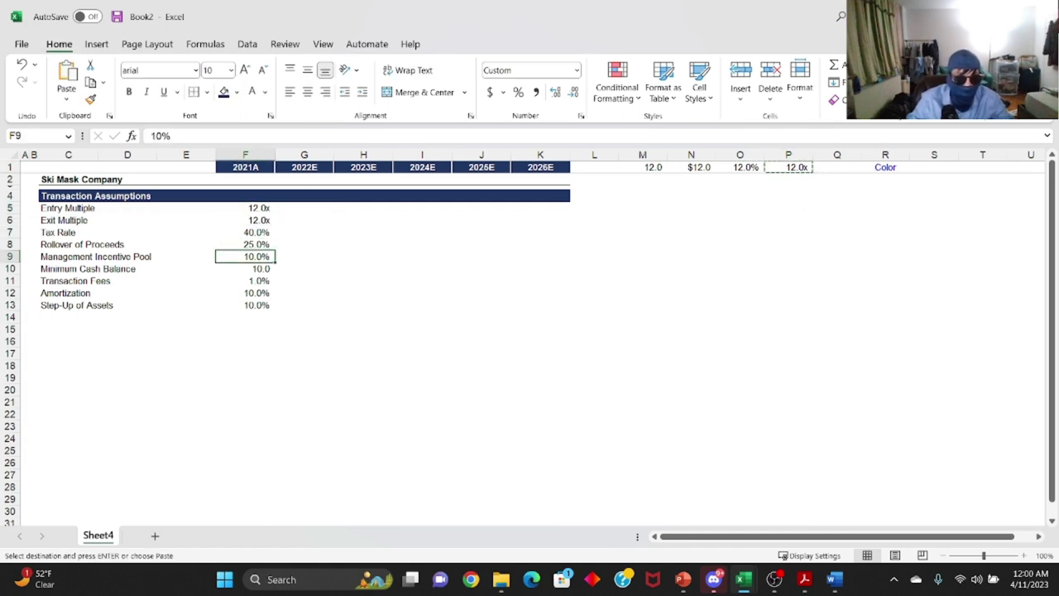
# Copy the dollar-format sample ($12.0) in N1 and paste only its format onto the minimum cash balance in F10.
pyautogui.press('Up')
pyautogui.press('Up')
pyautogui.press('Right')
pyautogui.press('Right')
pyautogui.press('Right')
pyautogui.press('Right')
pyautogui.press('Right')
pyautogui.press('Right')
pyautogui.press('Up')
pyautogui.press('Up')
pyautogui.press('Up')
pyautogui.press('Right')
pyautogui.press('Right')
pyautogui.press('Up')
pyautogui.press('Up')
pyautogui.press('Up')
pyautogui.press('Escape')
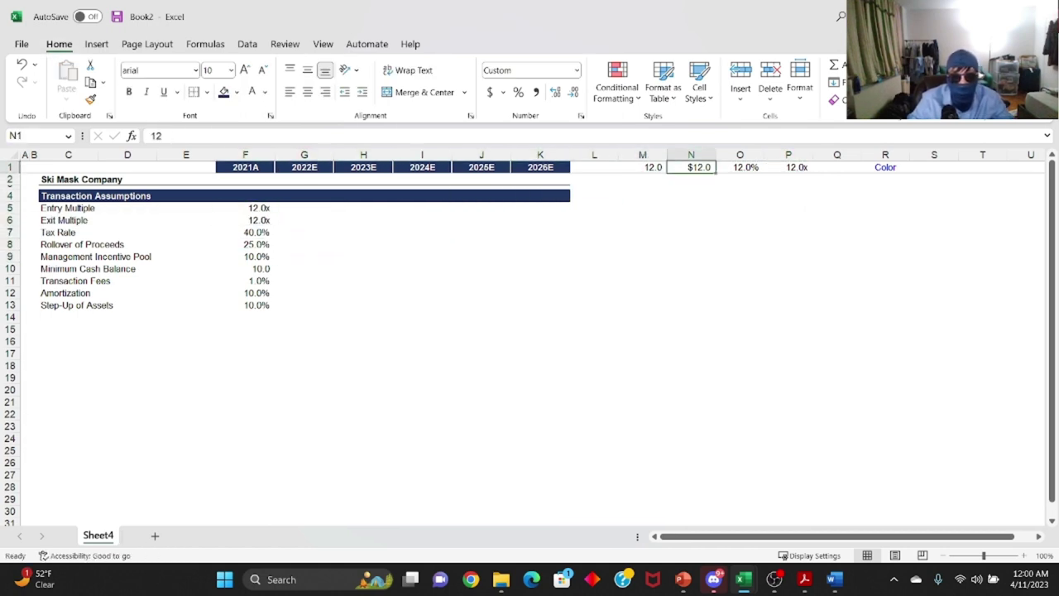
pyautogui.hotkey('ctrl', 'c')
pyautogui.press('Left')
pyautogui.press('Left')
pyautogui.press('Down')
pyautogui.press('Down')
pyautogui.press('Down')
pyautogui.press('Left')
pyautogui.press('Left')
pyautogui.press('Left')
pyautogui.press('Left')
pyautogui.press('Down')
pyautogui.press('Down')
pyautogui.press('Down')
pyautogui.press('Down')
pyautogui.press('Left')
pyautogui.press('Left')
pyautogui.press('Down')
pyautogui.press('Down')
pyautogui.hotkey('ctrl', 'alt', 'v')
pyautogui.press('t')
pyautogui.press('Return')
pyautogui.press('Down')
pyautogui.press('Up')
pyautogui.press('Up')
pyautogui.press('Up')
pyautogui.press('Right')
pyautogui.press('Right')
pyautogui.press('Right')
pyautogui.press('Right')
pyautogui.press('Up')
pyautogui.press('Up')
pyautogui.press('Up')
pyautogui.press('Up')
pyautogui.press('Right')
pyautogui.press('Right')
pyautogui.press('Right')
pyautogui.press('Up')
pyautogui.press('Up')
pyautogui.press('Up')
pyautogui.press('Right')
pyautogui.press('Right')
pyautogui.press('Right')
pyautogui.press('Right')
pyautogui.press('Right')
pyautogui.hotkey('ctrl', 'c')
pyautogui.press('Left')
pyautogui.press('Left')
pyautogui.press('Left')
pyautogui.press('Left')
pyautogui.press('Left')
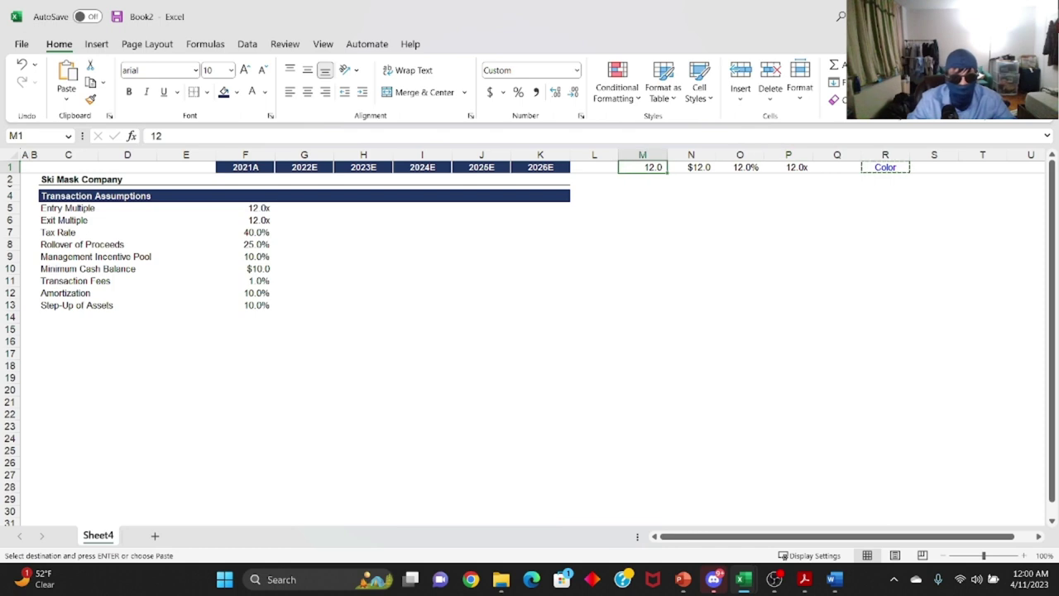
pyautogui.press('Left')
pyautogui.press('Left')
pyautogui.press('Left')
pyautogui.press('Left')
pyautogui.press('Left')
pyautogui.press('Left')
pyautogui.press('Left')
pyautogui.press('Down')
pyautogui.press('Down')
pyautogui.press('Down')
pyautogui.press('Down')
pyautogui.hotkey('ctrl', 'shift', 'Down')
pyautogui.press('alt')
pyautogui.press('Escape')
pyautogui.press('Escape')
# Copy the hex code of the blue font color used by the "Color" sample in R1.
pyautogui.press('Up')
pyautogui.press('Up')
pyautogui.press('Up')
pyautogui.press('Up')
pyautogui.press('Right')
pyautogui.press('Right')
pyautogui.press('Right')
pyautogui.press('Right')
pyautogui.press('Right')
pyautogui.press('Right')
pyautogui.press('Right')
pyautogui.press('Right')
pyautogui.press('Right')
pyautogui.press('Right')
pyautogui.press('Right')
pyautogui.press('Right')
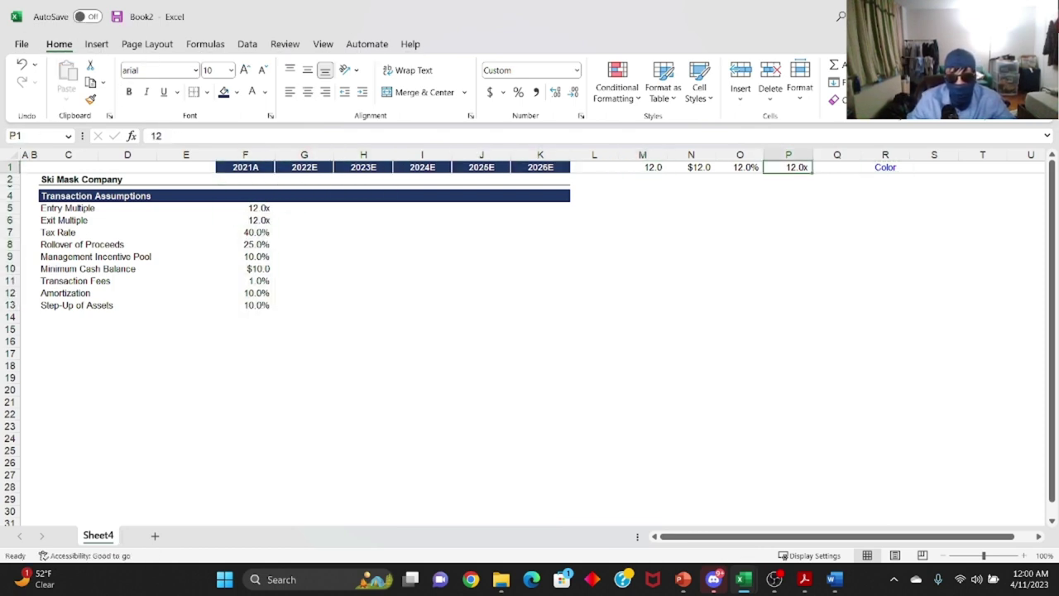
pyautogui.press('alt')
pyautogui.press('h')
pyautogui.press('f')
pyautogui.press('c')
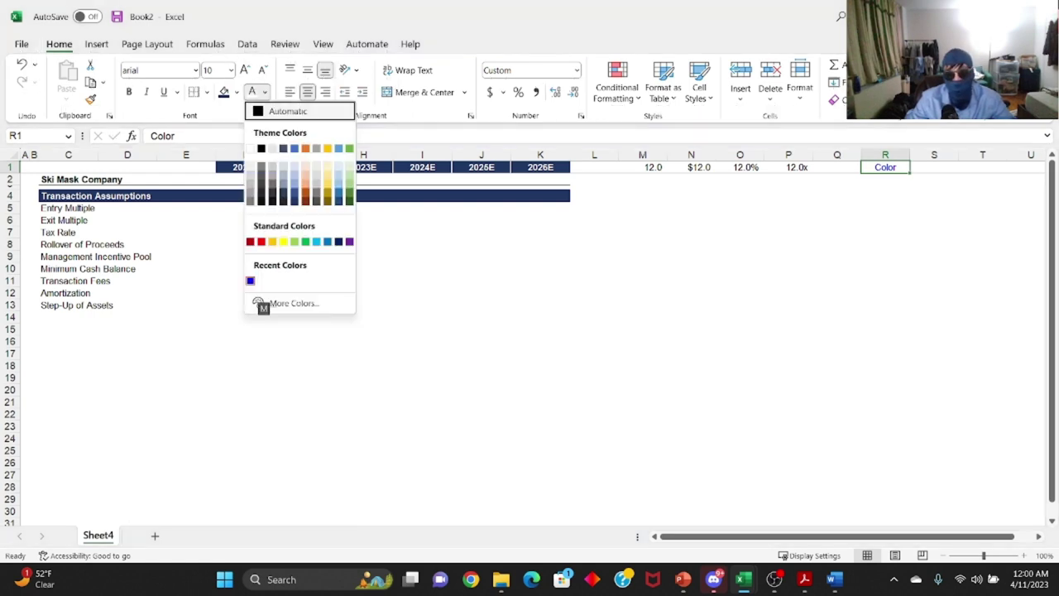
pyautogui.press('m')
pyautogui.hotkey('ctrl', 'Tab')
pyautogui.press('Tab')
pyautogui.press('Tab')
pyautogui.press('Tab')
pyautogui.press('Tab')
pyautogui.press('Return')
# Set the font color of the transaction assumption inputs in F5:F13 to the custom blue #0000FF.
pyautogui.press('Down')
pyautogui.press('Down')
pyautogui.press('Down')
pyautogui.press('Down')
pyautogui.press('Left')
pyautogui.press('Down')
pyautogui.press('Down')
pyautogui.press('Left')
pyautogui.press('Left')
pyautogui.press('Left')
pyautogui.press('Left')
pyautogui.press('Left')
pyautogui.press('Left')
pyautogui.press('Left')
pyautogui.press('Left')
pyautogui.press('Left')
pyautogui.press('Left')
pyautogui.press('Left')
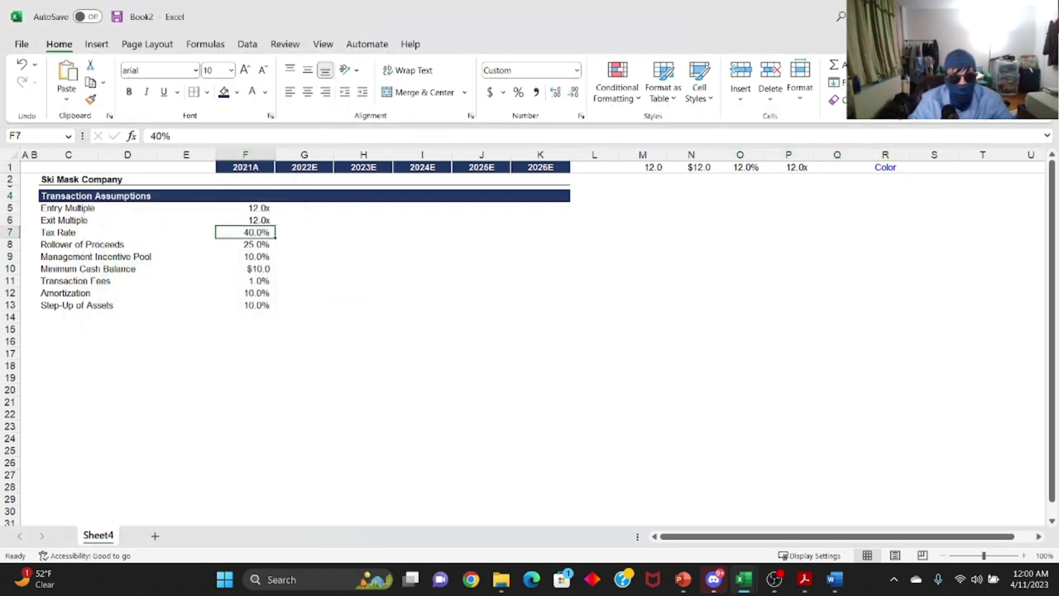
pyautogui.press('Up')
pyautogui.press('Up')
pyautogui.hotkey('ctrl', 'shift', 'Down')
pyautogui.press('alt')
pyautogui.press('h')
pyautogui.press('f')
pyautogui.press('c')
pyautogui.press('m')
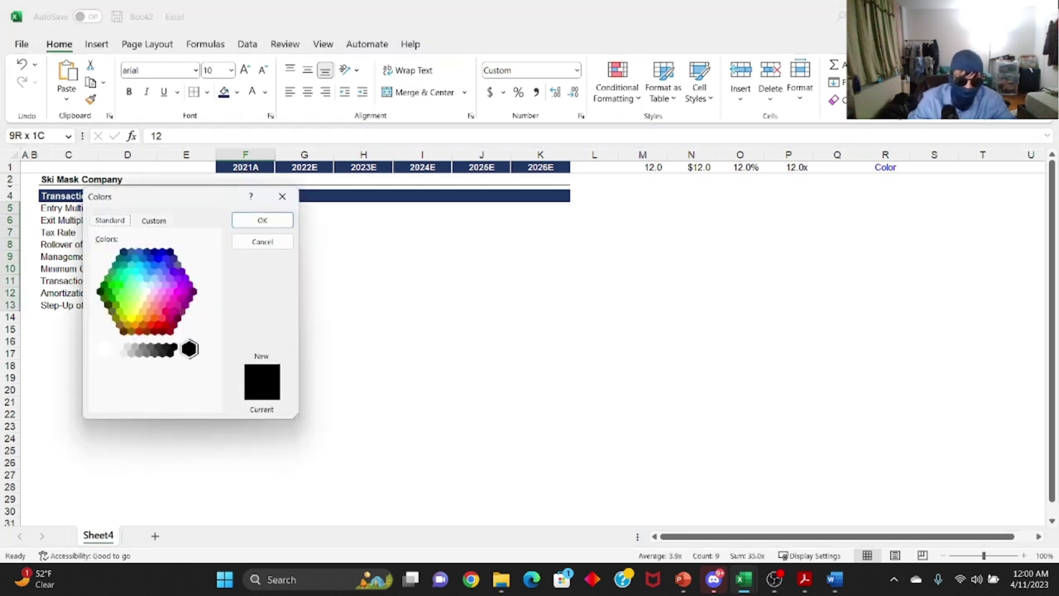
pyautogui.hotkey('ctrl', 'Tab')
pyautogui.press('Tab')
pyautogui.press('Tab')
pyautogui.press('Tab')
pyautogui.press('Tab')
pyautogui.write('#0000FF')
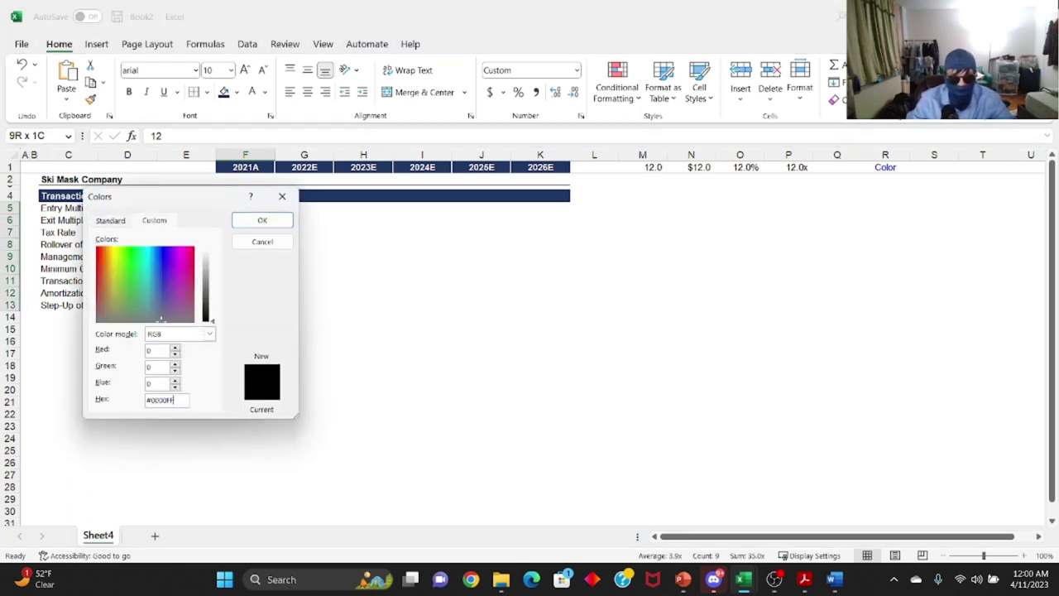
pyautogui.press('Return')
pyautogui.press('Down')
pyautogui.press('Up')
pyautogui.press('Down')
pyautogui.press('Up')
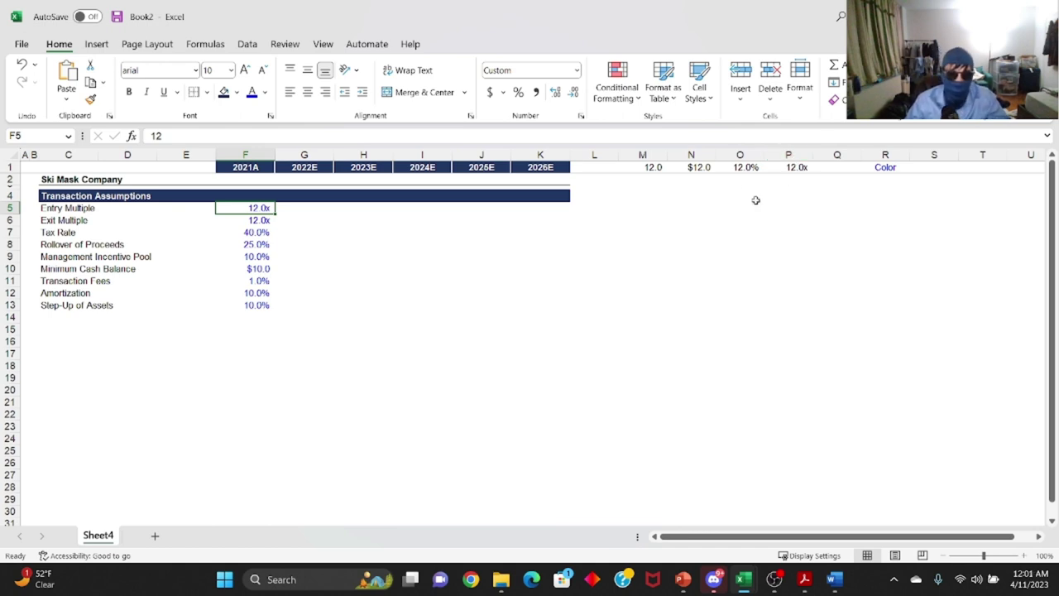
pyautogui.moveTo(879, 168); pyautogui.dragTo(634, 168)
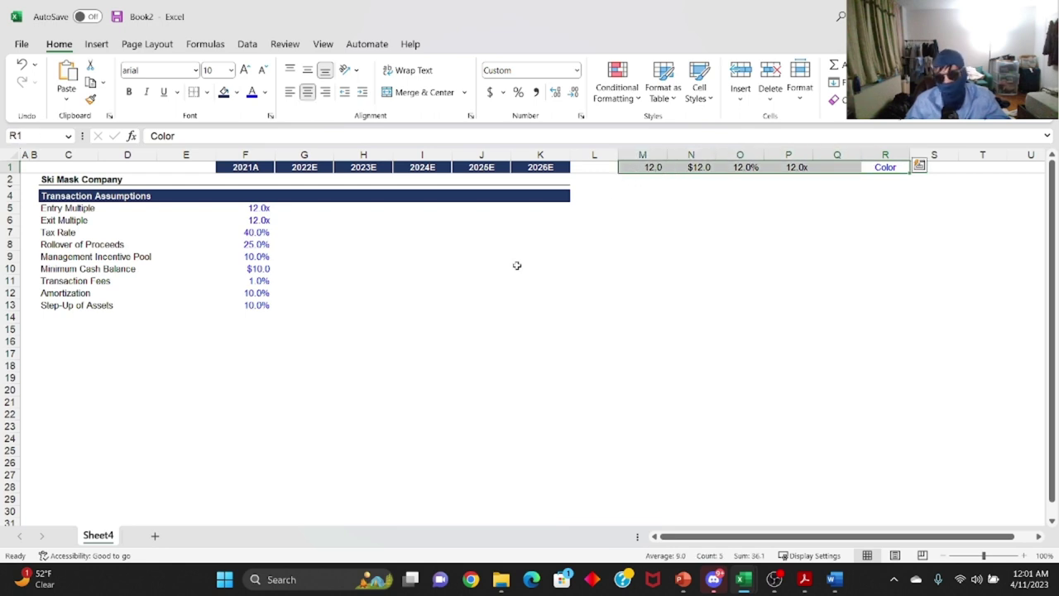
pyautogui.click(205, 297)
pyautogui.click(103, 282)
pyautogui.click(101, 245)
# Copy the entire Transaction Assumptions header row 4 and paste it into row 15, leaving row 14 blank.
pyautogui.click(81, 210)
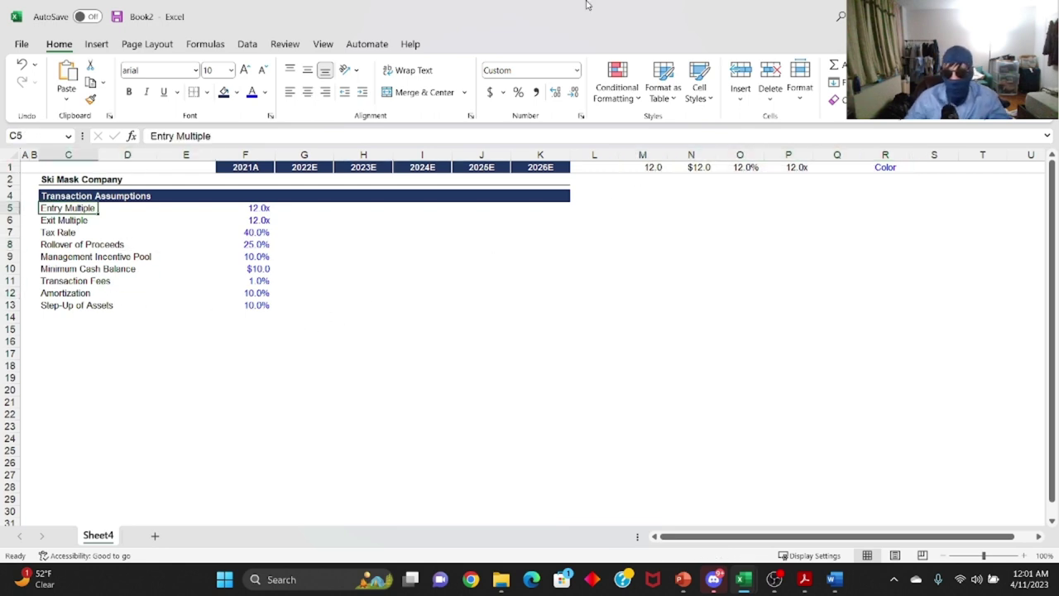
pyautogui.press('Up')
pyautogui.press('Up')
pyautogui.press('Down')
pyautogui.hotkey('shift', 'space')
pyautogui.hotkey('ctrl', 'c')
pyautogui.hotkey('ctrl', 'Down')
pyautogui.hotkey('ctrl', 'Down')
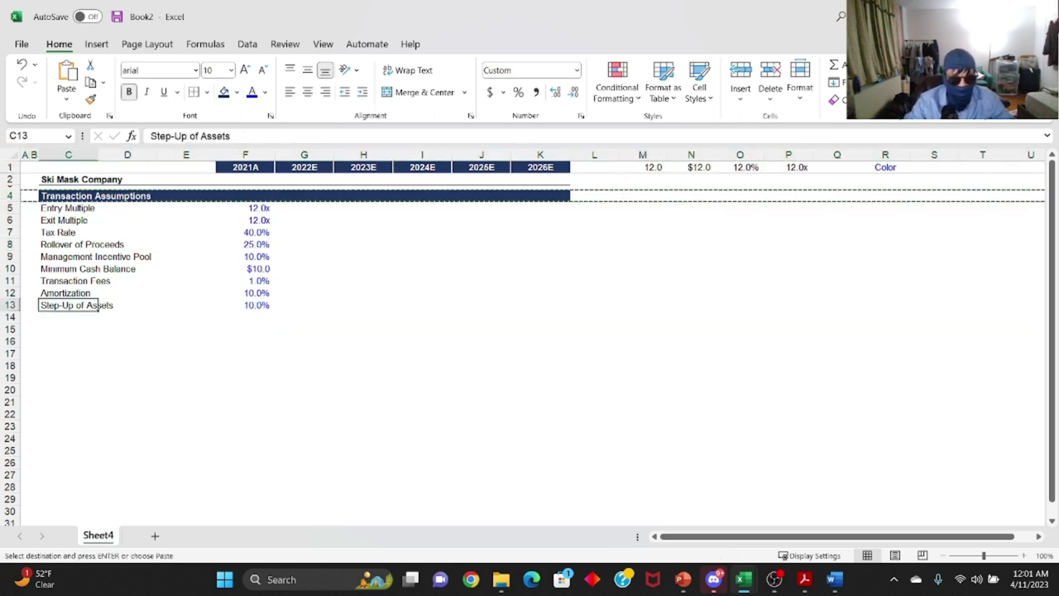
pyautogui.hotkey('ctrl', 'Up')
pyautogui.press('Down')
pyautogui.press('Down')
pyautogui.hotkey('shift', 'space')
pyautogui.hotkey('ctrl', 'v')
pyautogui.press('Escape')
pyautogui.press('Down')
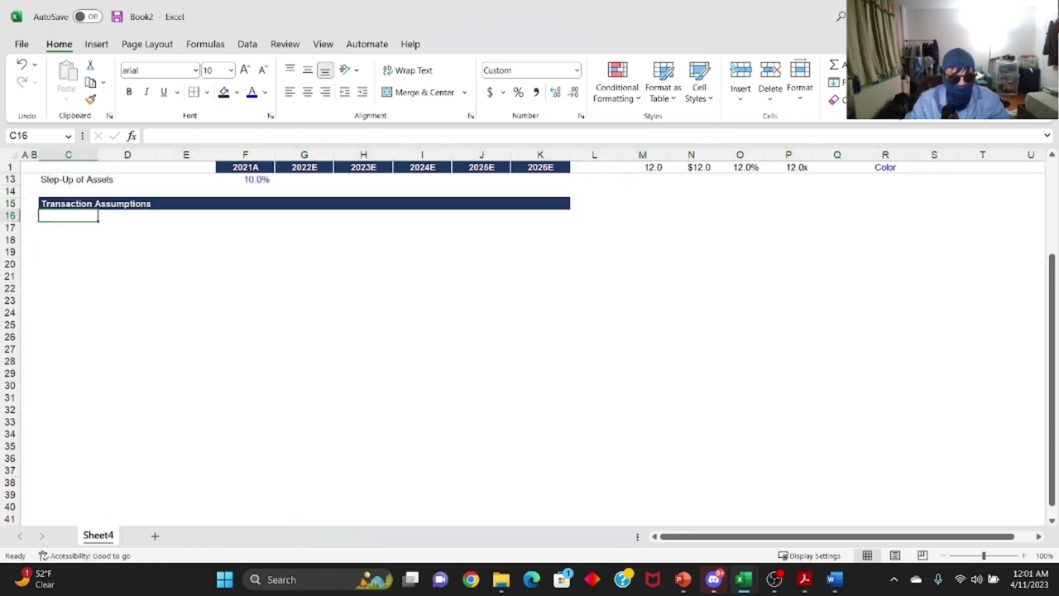
# Retitle the copied section header in C15 as "Entry Assumptions".
pyautogui.press('Up')
pyautogui.press('F2')
pyautogui.hotkey('ctrl', 'Left')
pyautogui.hotkey('ctrl', 'shift', 'Left')
pyautogui.write('Entry')
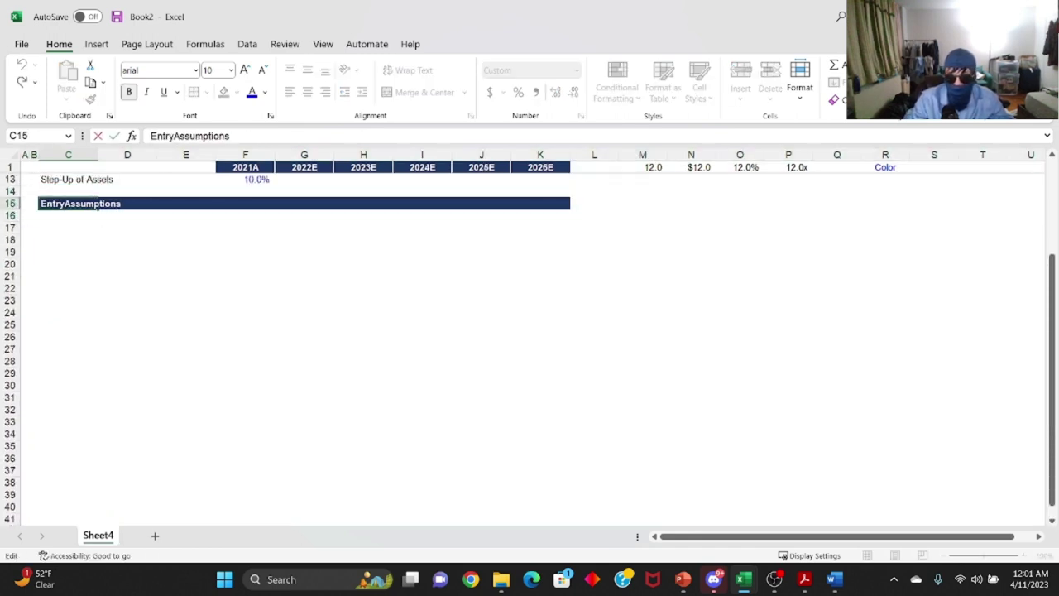
pyautogui.press('Return')
pyautogui.scroll(4, 428, 213)
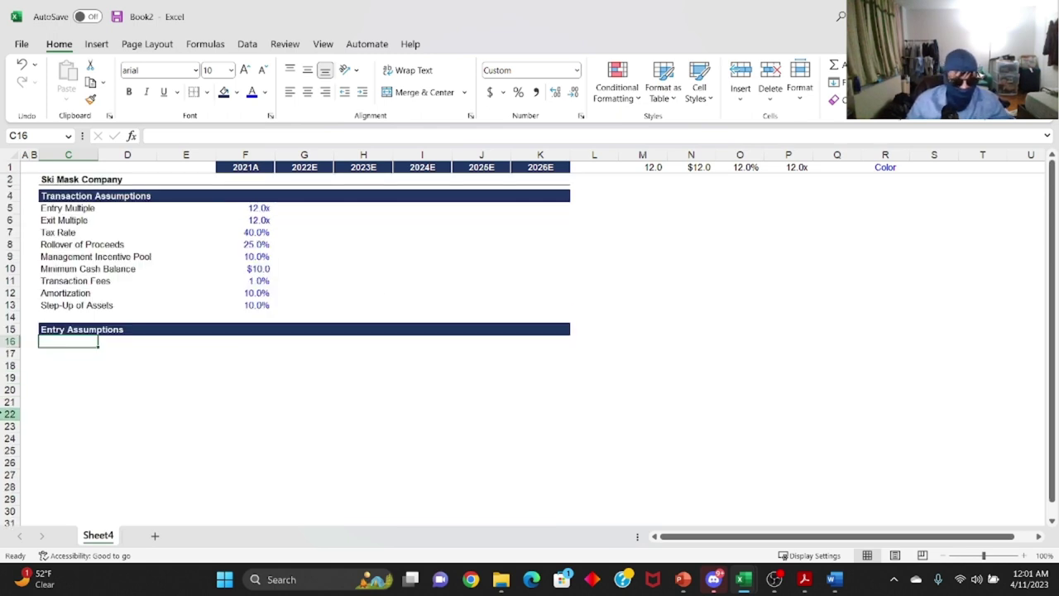
# Enter the row label "Entry EBITDA Multiple (x)" in C16 under the Entry Assumptions header.
pyautogui.write('Entry ')
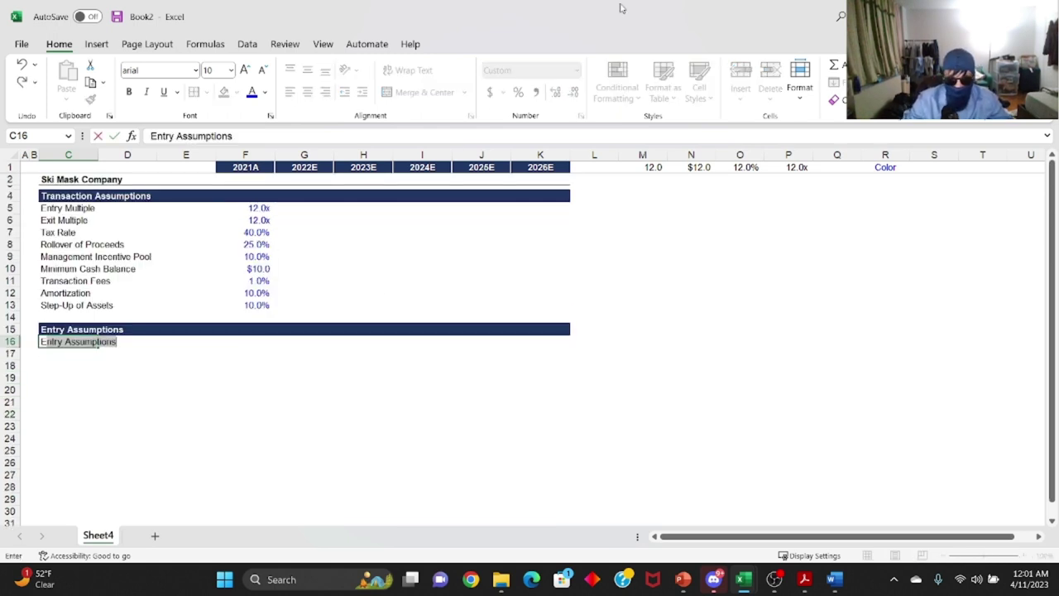
pyautogui.write('EBITDA')
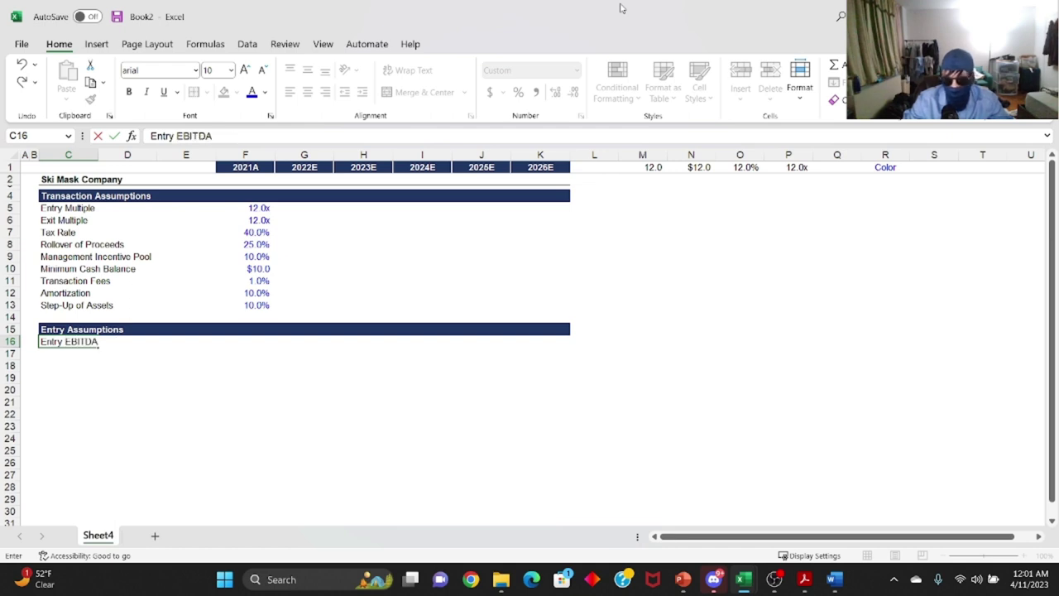
pyautogui.write(' Multiple (x')
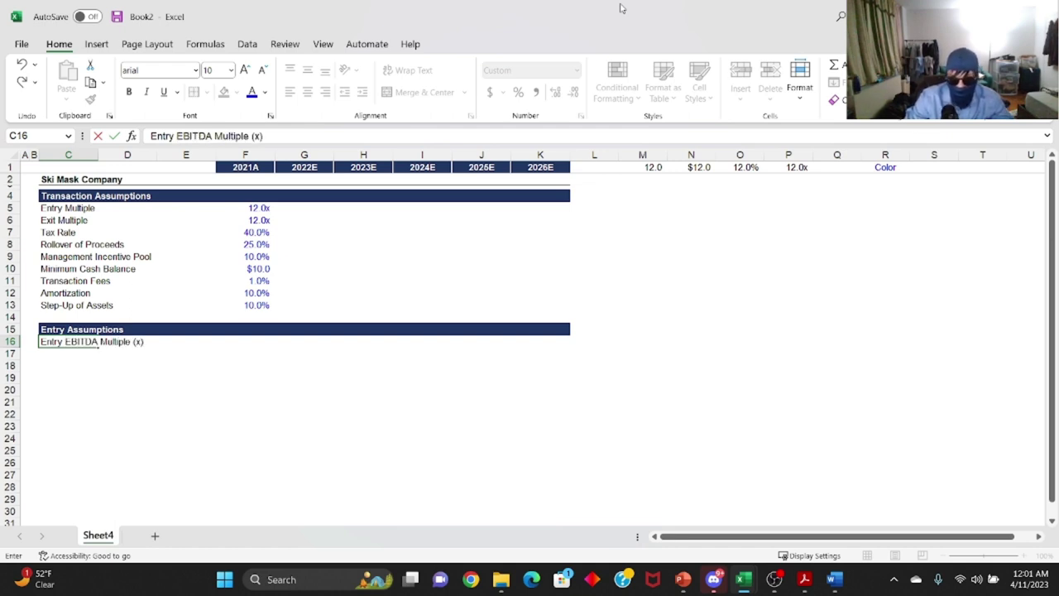
pyautogui.press('Return')
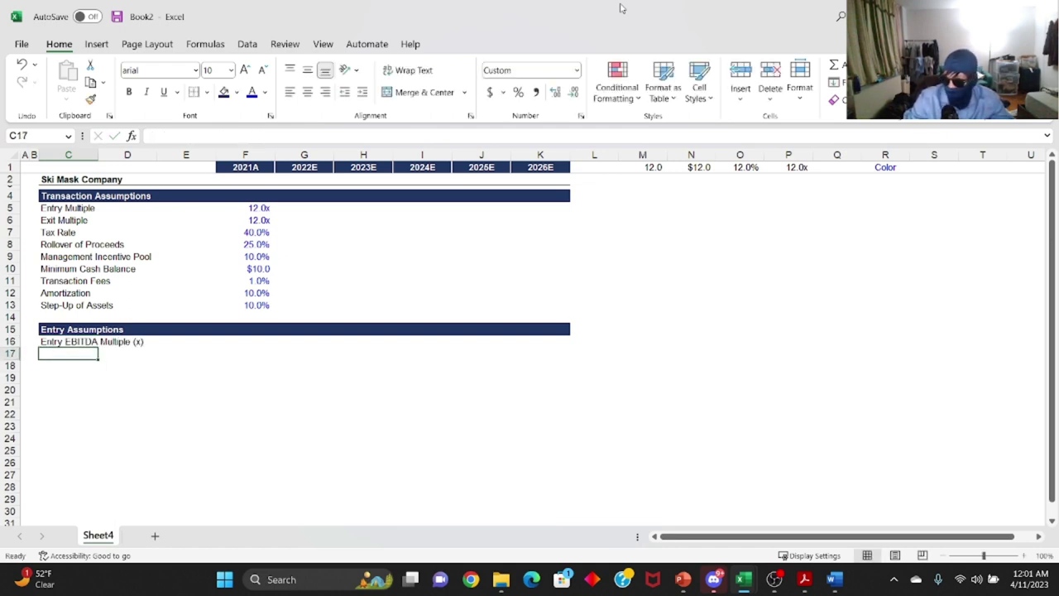
# Add the row labels "2021 EBITDA" in C17 and "Enterprise Value" in C18.
pyautogui.write('202')
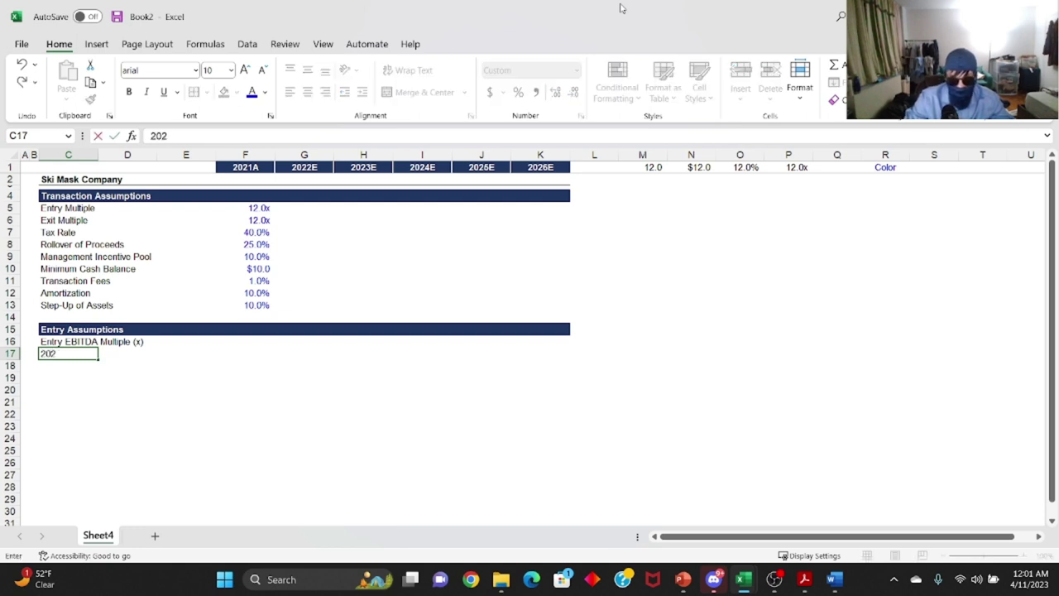
pyautogui.write('1 EBITDA')
pyautogui.press('Return')
pyautogui.write('Entry')
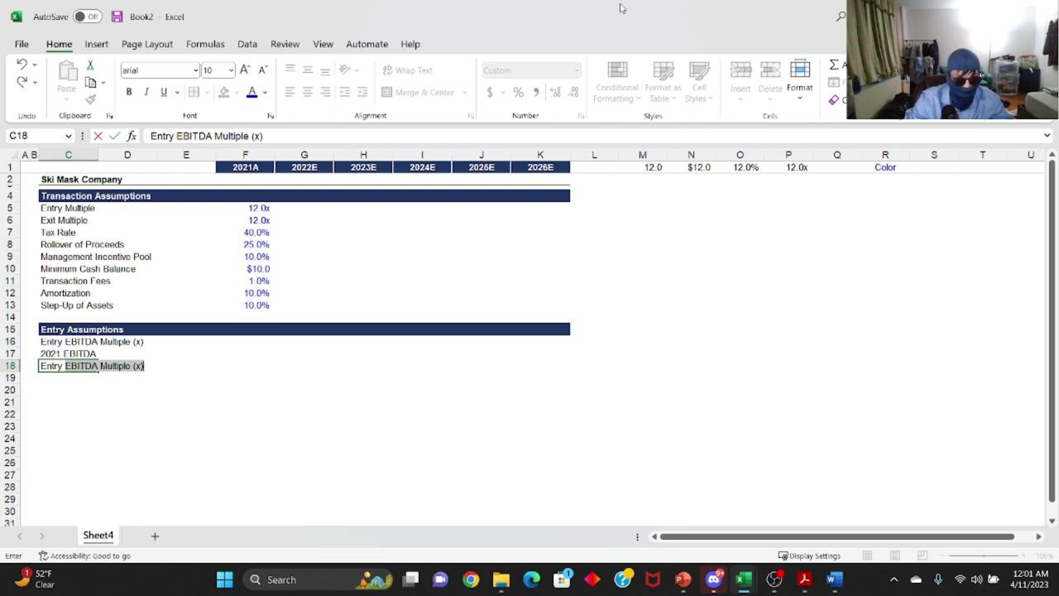
pyautogui.write(' Val')
pyautogui.press('Escape')
pyautogui.write('Enterprise Value')
pyautogui.press('Return')
# Make the Enterprise Value row bold across C18:F18.
pyautogui.press('Up')
pyautogui.hotkey('shift', 'space')
pyautogui.hotkey('shift', 'BackSpace')
pyautogui.hotkey('shift', 'Right')
pyautogui.hotkey('shift', 'Right')
pyautogui.hotkey('shift', 'Right')
pyautogui.hotkey('ctrl', 'b')
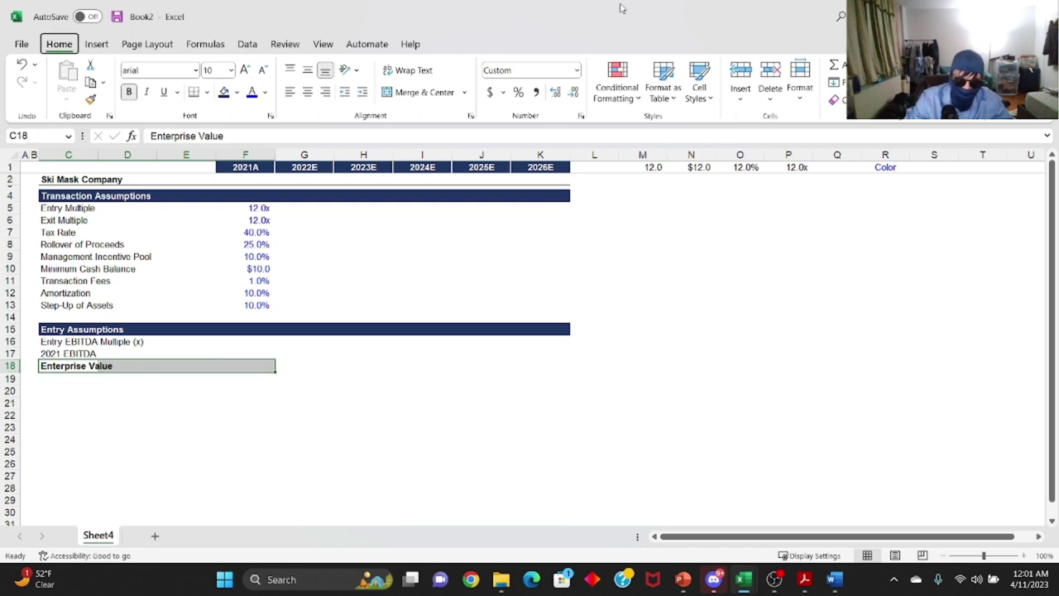
pyautogui.press('h')
pyautogui.press('b')
pyautogui.press('p')
pyautogui.press('Up')
pyautogui.press('Up')
pyautogui.press('Right')
pyautogui.press('Right')
pyautogui.press('Down')
pyautogui.press('Left')
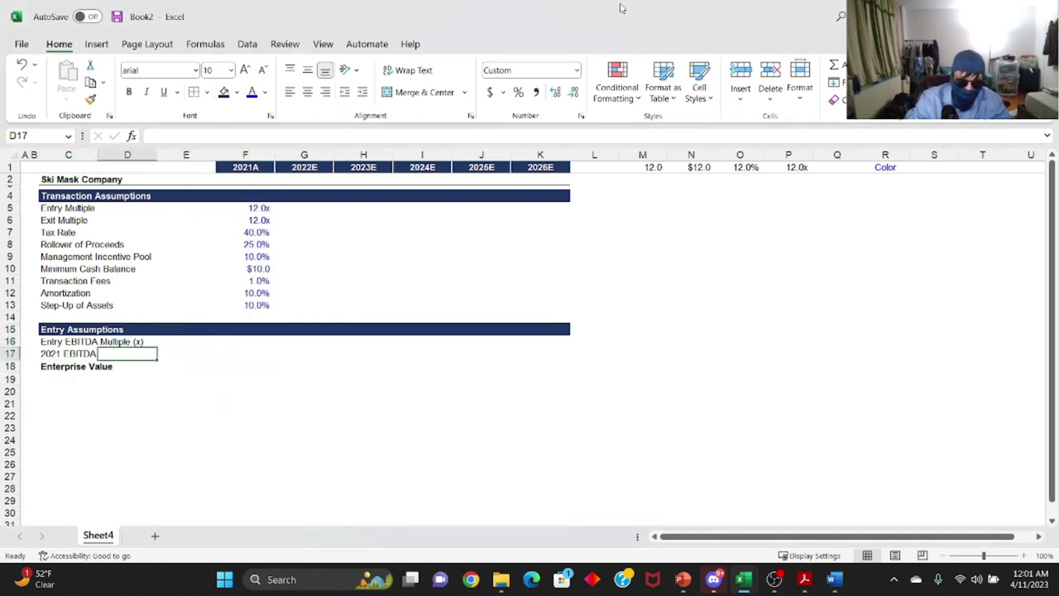
pyautogui.press('alt')
pyautogui.press('h')
pyautogui.press('b')
pyautogui.press('y')
pyautogui.press('Up')
pyautogui.press('Up')
pyautogui.press('Up')
pyautogui.press('Up')
pyautogui.press('Up')
pyautogui.press('Up')
pyautogui.press('Return')
pyautogui.press('Escape')
pyautogui.press('alt')
pyautogui.press('h')
pyautogui.press('b')
pyautogui.press('i')
pyautogui.press('Down')
pyautogui.press('Up')
pyautogui.press('Return')
pyautogui.press('Escape')
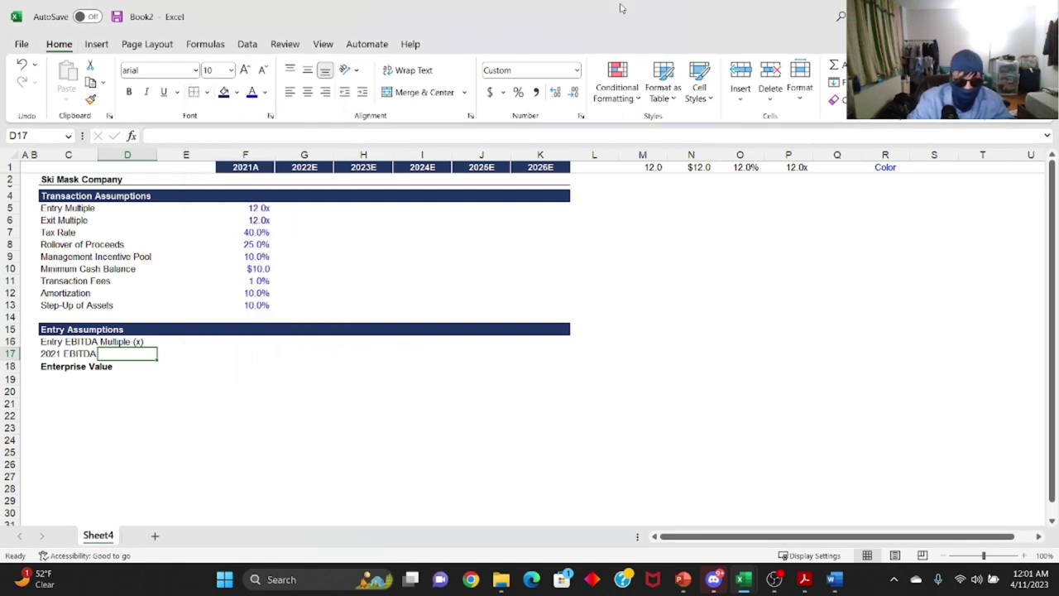
# Apply a top and bottom border to the Enterprise Value row across C18:F18.
pyautogui.press('Down')
pyautogui.press('Left')
pyautogui.hotkey('shift', 'Right')
pyautogui.hotkey('shift', 'Right')
pyautogui.hotkey('shift', 'Right')
pyautogui.press('h')
pyautogui.press('b')
pyautogui.press('d')
# Link the entry EBITDA multiple in F16 to the Entry Multiple assumption with =F5.
pyautogui.press('Right')
pyautogui.press('Right')
pyautogui.press('Right')
pyautogui.press('Up')
pyautogui.press('Up')
pyautogui.press('Up')
pyautogui.press('Down')
pyautogui.write('=')
pyautogui.press('Up')
pyautogui.press('Up')
pyautogui.press('Up')
# Check the custom multiple number format used in F5 and apply the same one-decimal "x" format to F16.
pyautogui.press('Up')
pyautogui.press('Up')
pyautogui.press('Up')
pyautogui.press('Up')
pyautogui.press('Up')
pyautogui.press('Up')
pyautogui.press('Up')
pyautogui.press('Up')
pyautogui.press('Return')
pyautogui.press('Up')
pyautogui.press('Up')
pyautogui.press('Up')
pyautogui.press('Up')
pyautogui.press('Up')
pyautogui.press('Up')
pyautogui.press('Up')
pyautogui.press('Up')
pyautogui.press('Up')
pyautogui.press('Up')
pyautogui.press('Up')
pyautogui.press('Up')
pyautogui.hotkey('ctrl', '1')
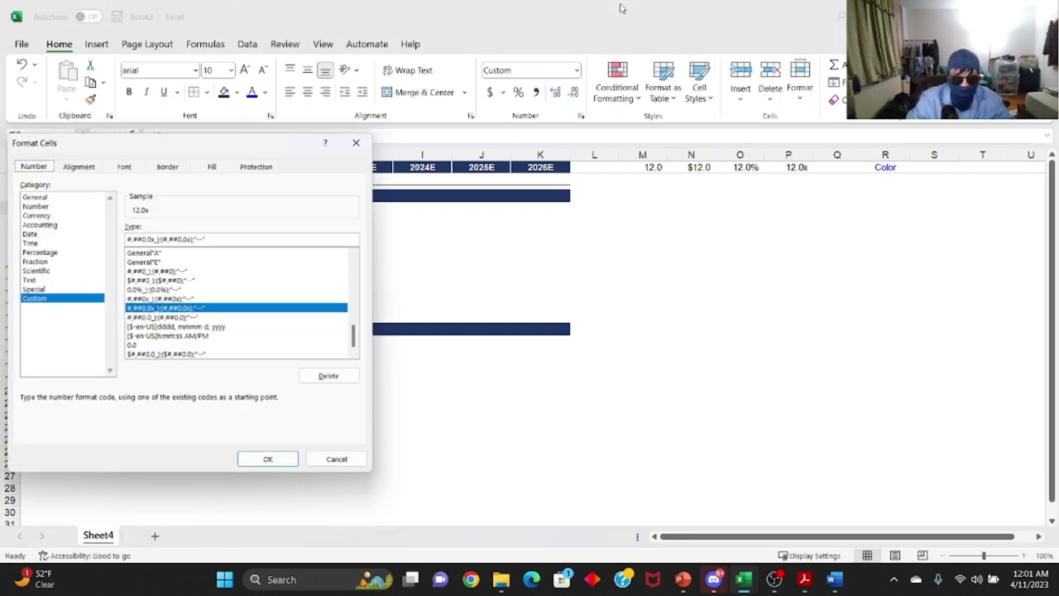
pyautogui.press('Escape')
pyautogui.hotkey('ctrl', 'Down')
pyautogui.hotkey('ctrl', 'Up')
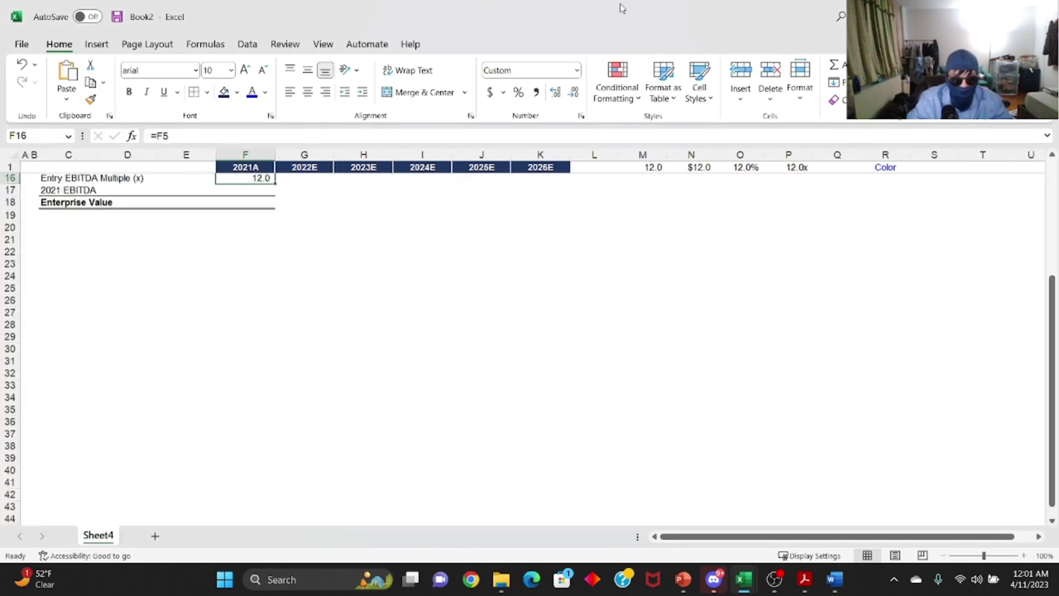
pyautogui.hotkey('ctrl', '1')
pyautogui.press('Escape')
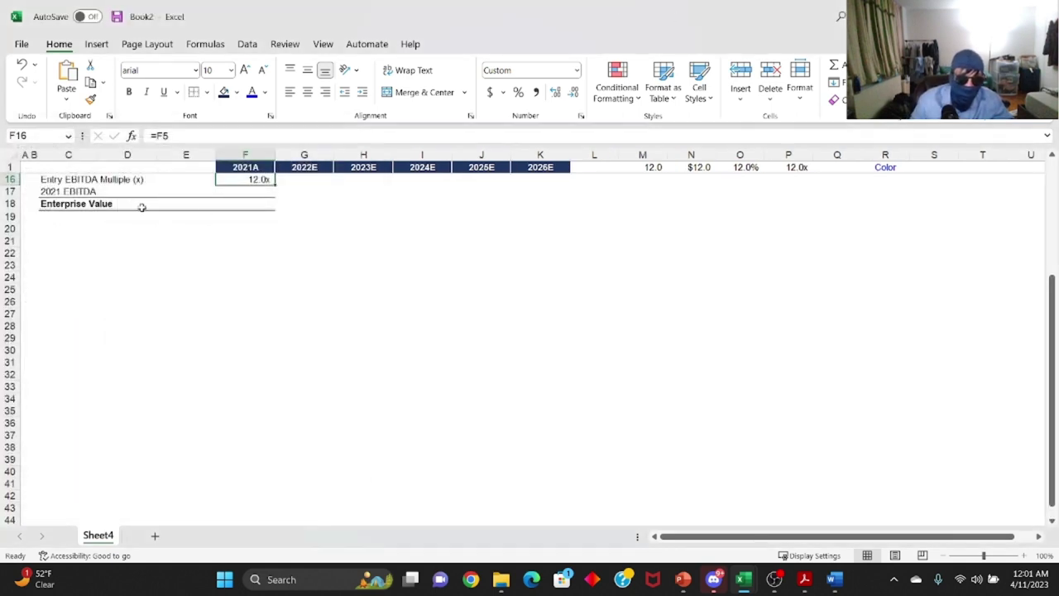
# Calculate Enterprise Value in F18 as the entry multiple times 2021 EBITDA with =F16*F17.
pyautogui.scroll(5, 143, 217)
pyautogui.press('Down')
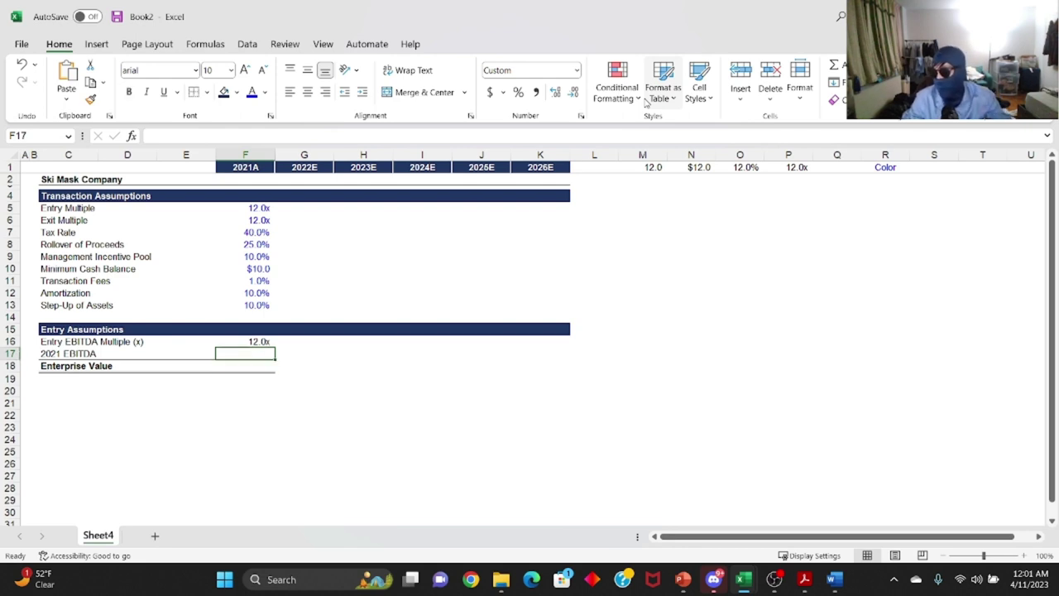
pyautogui.press('Down')
pyautogui.write('=')
pyautogui.press('Up')
pyautogui.press('Up')
pyautogui.write('*')
pyautogui.press('Up')
pyautogui.press('Return')
pyautogui.press('Up')
pyautogui.press('Up')
pyautogui.press('Down')
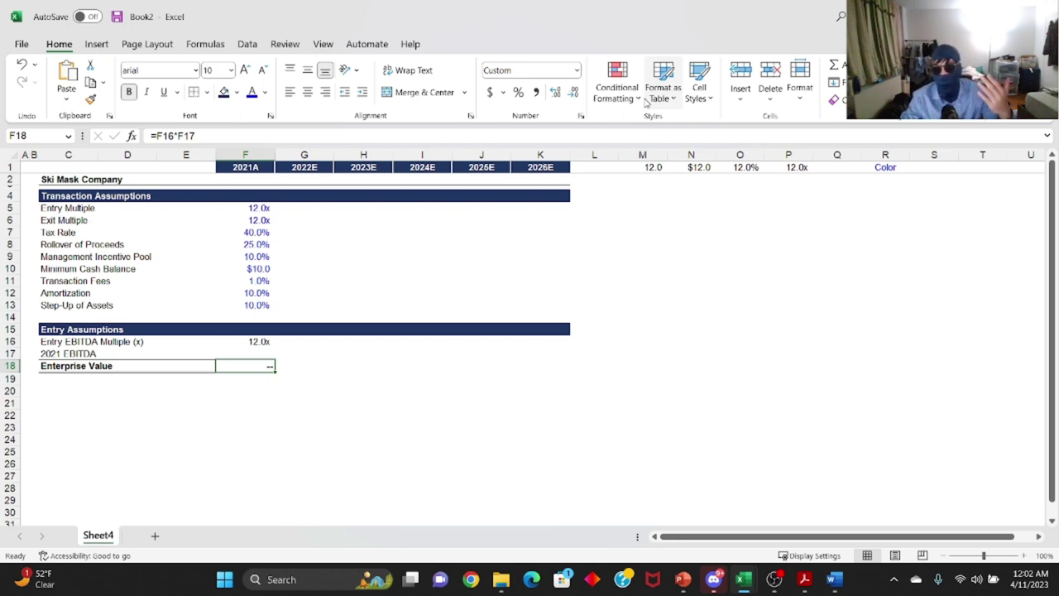
pyautogui.press('Left')
pyautogui.press('Left')
pyautogui.press('Left')
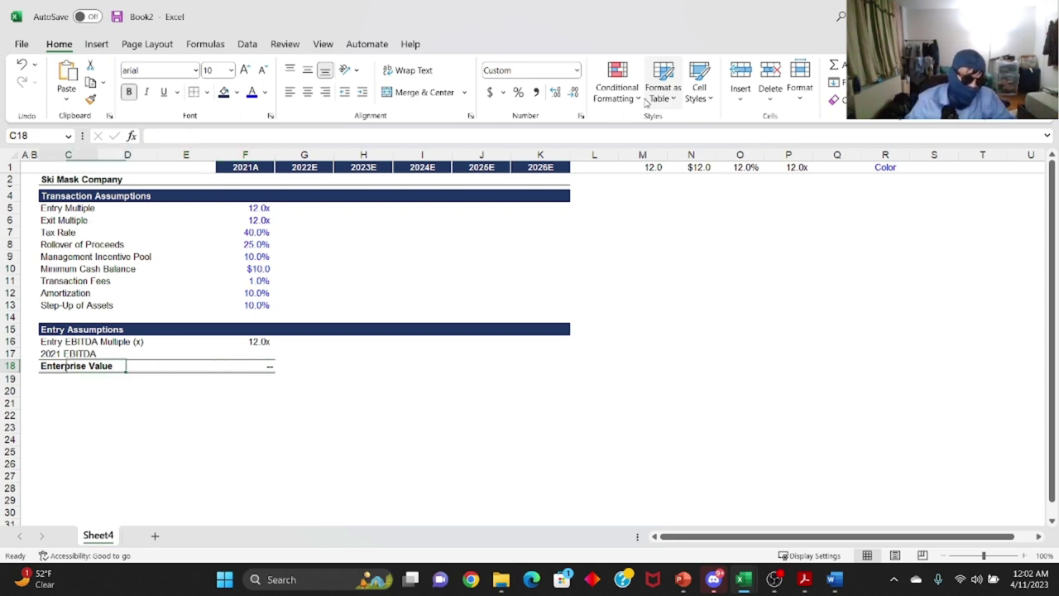
pyautogui.press('Right')
pyautogui.press('Right')
pyautogui.press('Right')
pyautogui.press('Up')
pyautogui.press('Down')
pyautogui.write('=F16*F17')
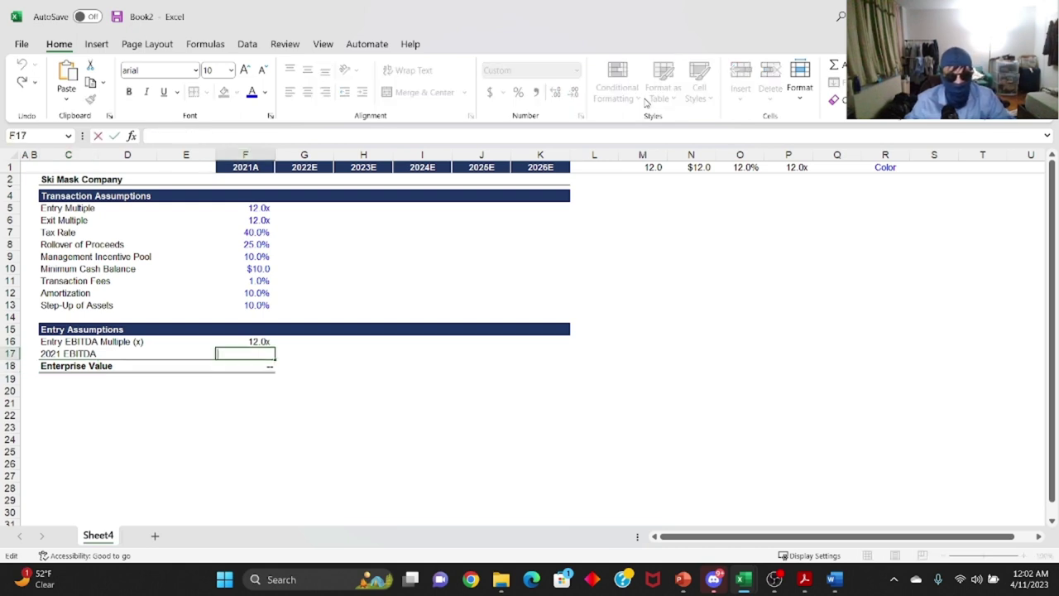
pyautogui.hotkey('ctrl', 'Return')
pyautogui.press('Up')
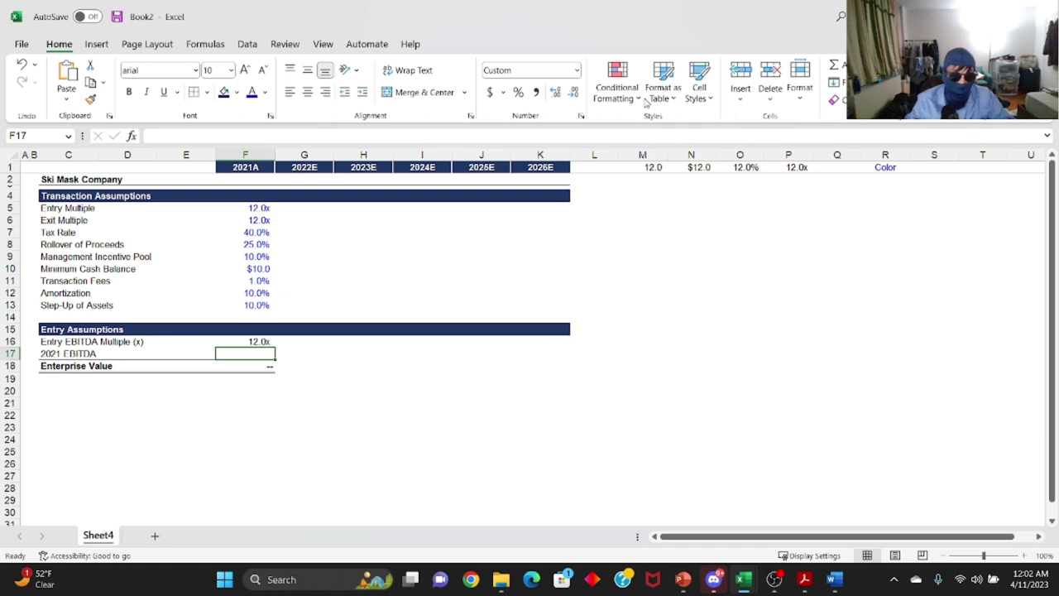
# Copy the entire Entry Assumptions header row 15 and paste it into row 20, leaving row 19 blank.
pyautogui.press('Left')
pyautogui.press('Left')
pyautogui.press('Left')
pyautogui.press('Up')
pyautogui.press('Up')
pyautogui.hotkey('shift', 'space')
pyautogui.hotkey('ctrl', 'c')
pyautogui.press('Down')
pyautogui.press('Down')
pyautogui.press('Down')
pyautogui.press('Down')
pyautogui.hotkey('shift', 'space')
pyautogui.hotkey('ctrl', 'v')
pyautogui.press('Escape')
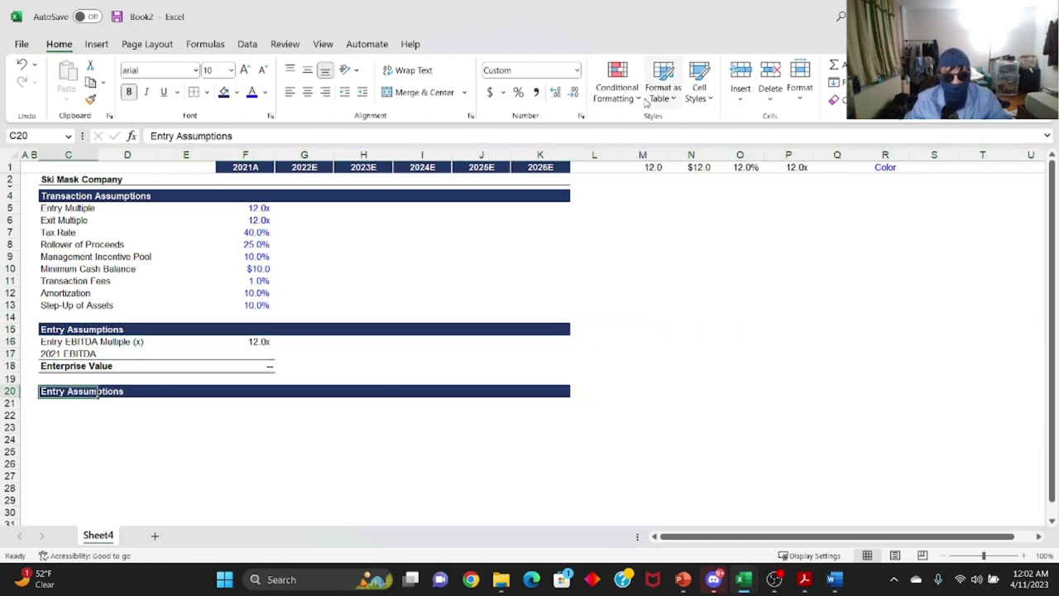
# Retitle the copied header in C20 as "Leverage Assumptions" and enter "Debt Type" in C21.
pyautogui.write('Leverage Assumptions')
pyautogui.press('Return')
pyautogui.press('Return')
pyautogui.press('Up')
pyautogui.write('Debt Type')
pyautogui.press('Return')
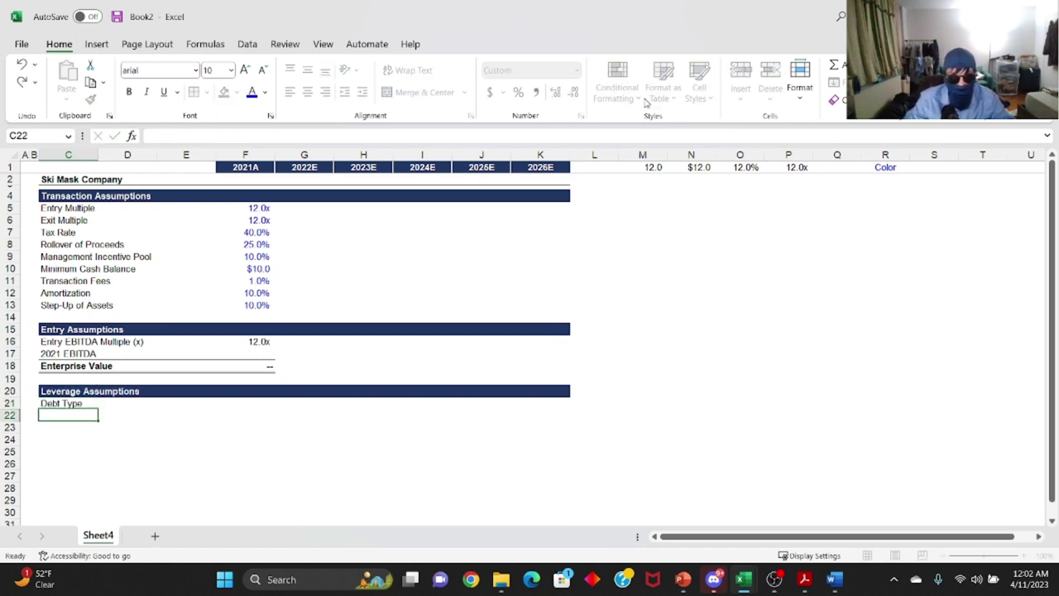
# Make all of row 21 bold and underline the "Debt Type" heading in C21.
pyautogui.press('Up')
pyautogui.hotkey('shift', 'space')
pyautogui.hotkey('ctrl', 'b')
pyautogui.press('Down')
pyautogui.press('Up')
pyautogui.hotkey('ctrl', 'u')
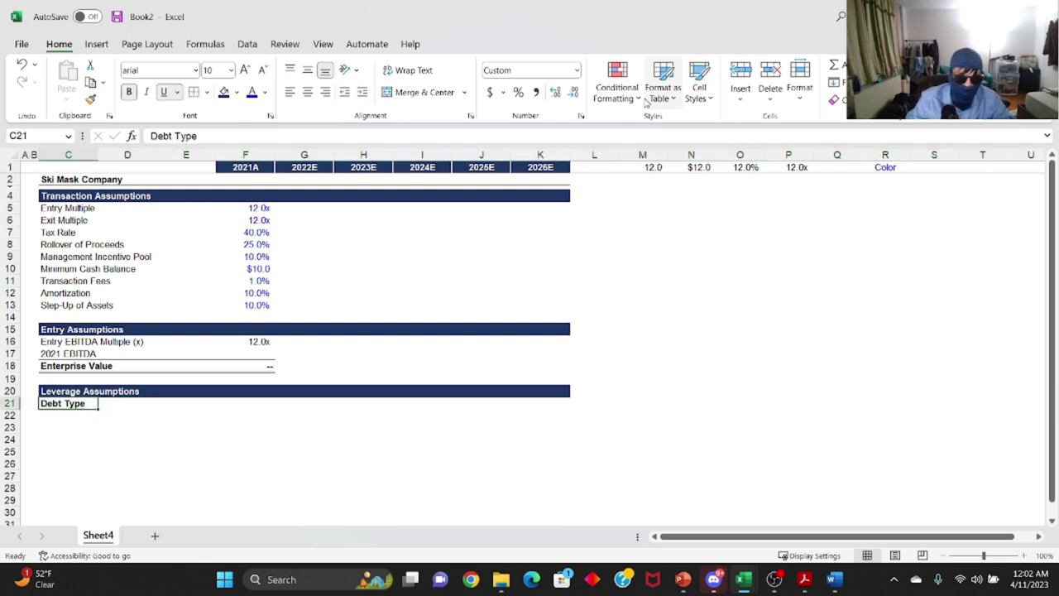
# Enter the column heading "Leverage (x)" in D21.
pyautogui.press('Right')
pyautogui.write('L')
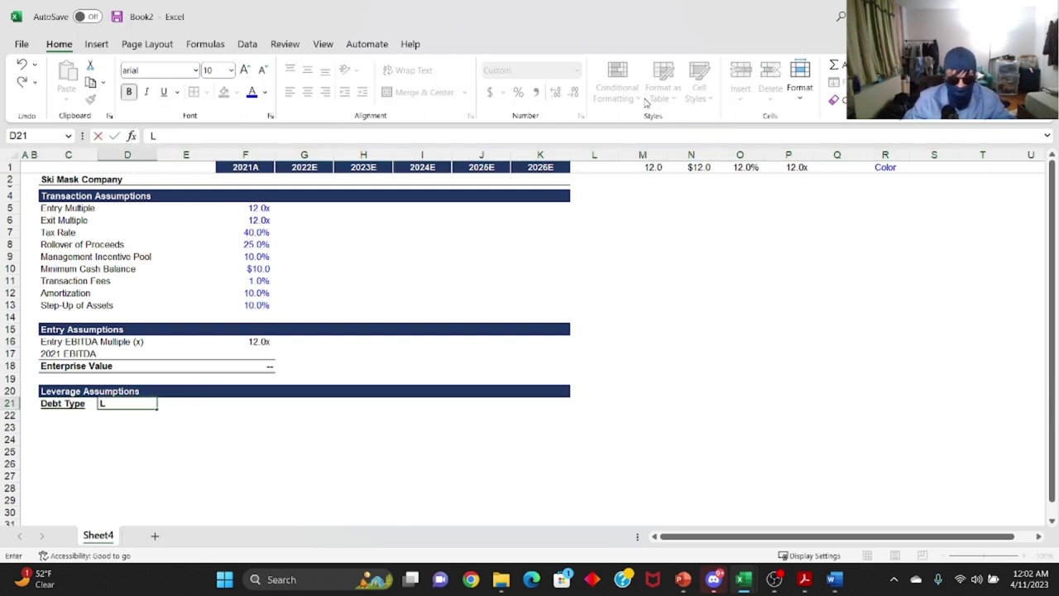
pyautogui.write('everage (x)')
pyautogui.hotkey('ctrl', 'Return')
# Copy the D21 heading into E21 and change it to "Leverage ($)".
pyautogui.hotkey('ctrl', 'c')
pyautogui.press('Right')
pyautogui.hotkey('ctrl', 'v')
pyautogui.press('F2')
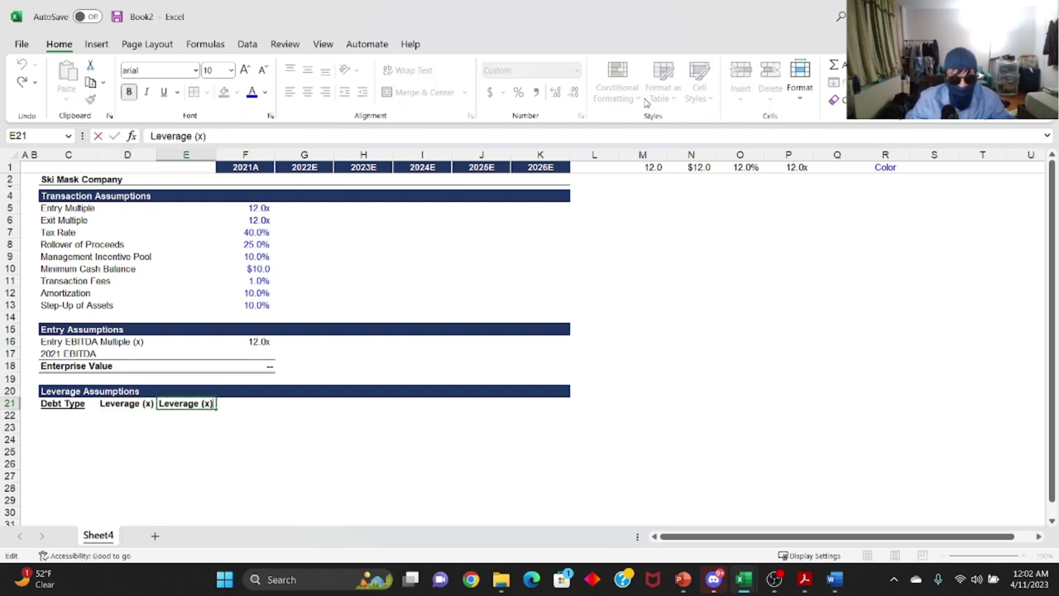
pyautogui.press('Left')
pyautogui.press('BackSpace')
pyautogui.write('$')
pyautogui.hotkey('ctrl', 'Return')
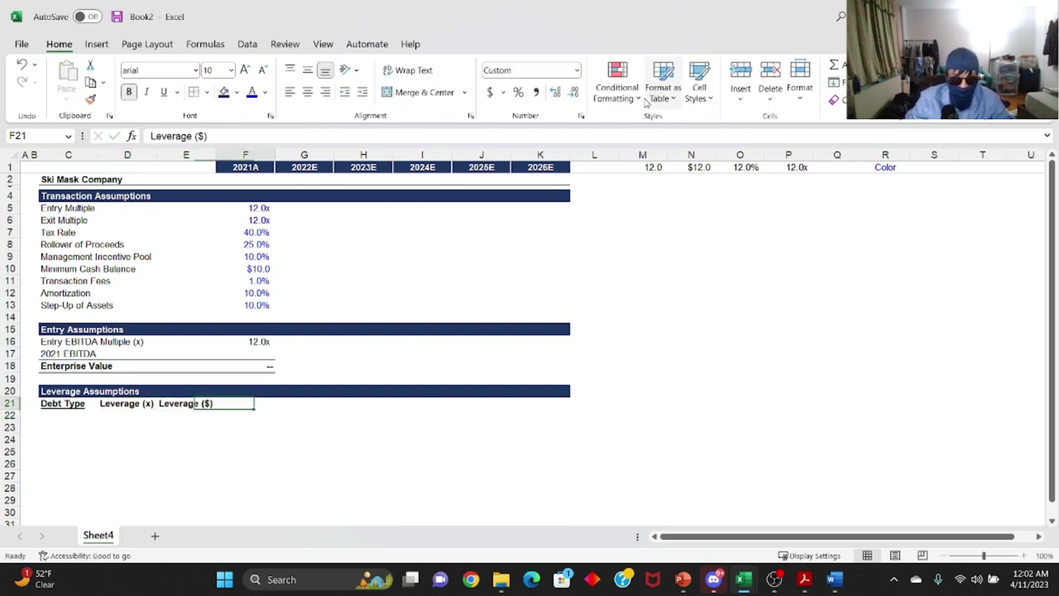
# Add the fee column headings "Fee (%)" in F21 and "Fee ($)" in G21, reusing the copied heading cells.
pyautogui.press('Right')
pyautogui.hotkey('ctrl', 'v')
pyautogui.press('F2')
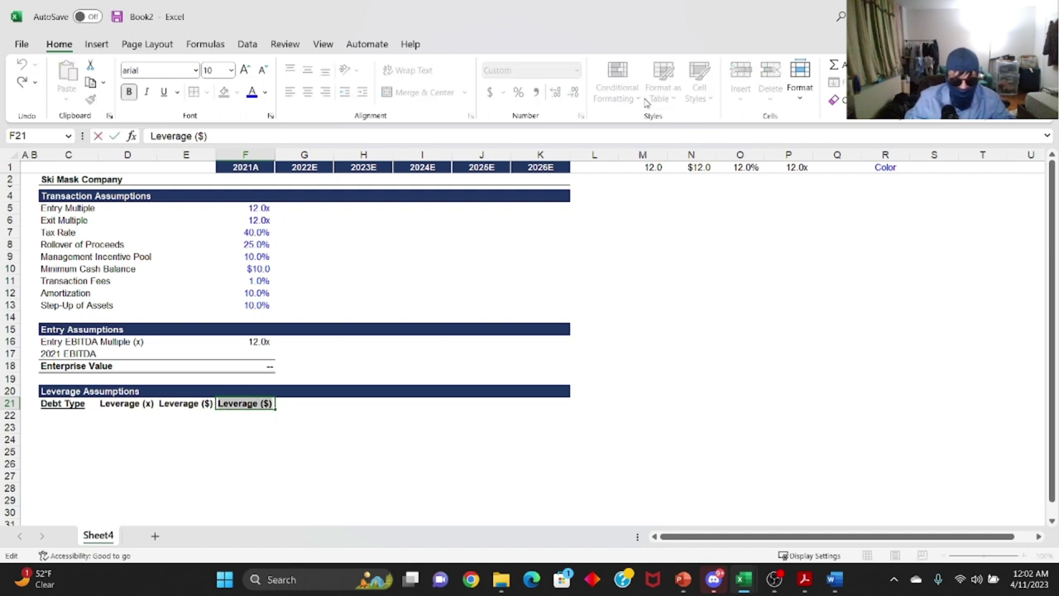
pyautogui.hotkey('shift', 'Home')
pyautogui.write('Fee ($)')
pyautogui.press('Return')
pyautogui.press('Up')
pyautogui.hotkey('ctrl', 'c')
pyautogui.press('Right')
pyautogui.hotkey('ctrl', 'v')
pyautogui.press('Left')
pyautogui.press('F2')
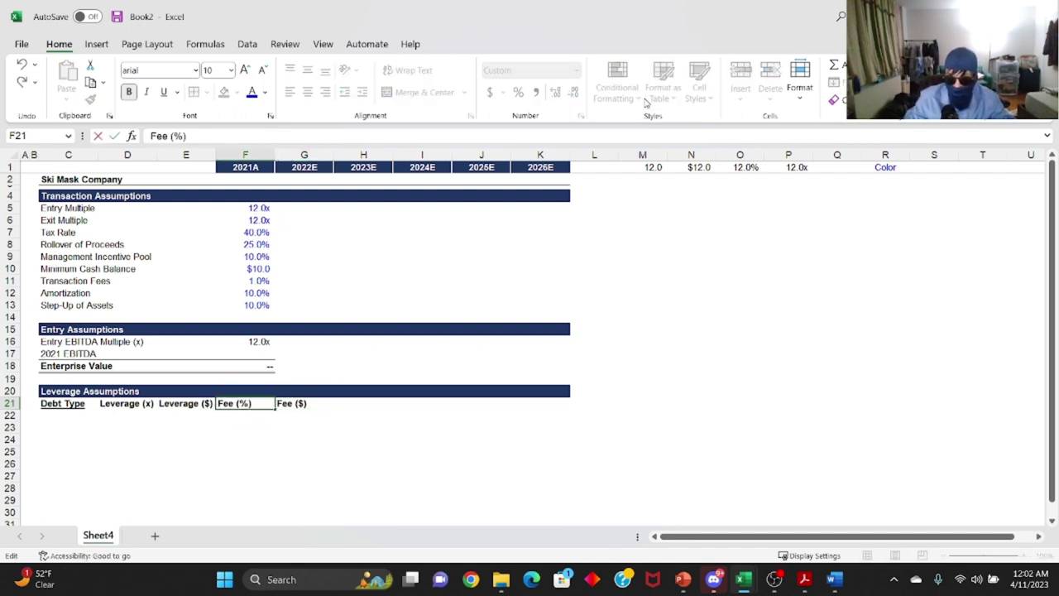
pyautogui.press('Tab')
# Copy the "Fee ($)" heading into H21 and replace its text with "Amort (Yrs)".
pyautogui.hotkey('ctrl', 'c')
pyautogui.press('Right')
pyautogui.hotkey('ctrl', 'v')
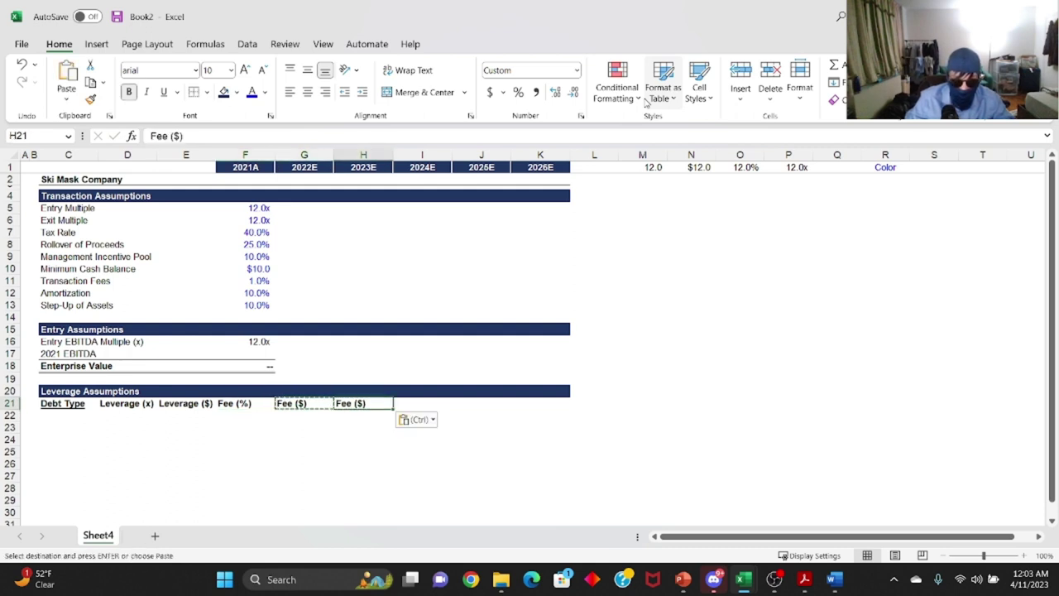
pyautogui.write('Amort (Yrs)')
pyautogui.press('Return')
# Copy the H21 heading into I21 and change it to "Amort ($)".
pyautogui.press('Up')
pyautogui.hotkey('ctrl', 'c')
pyautogui.press('Right')
pyautogui.hotkey('ctrl', 'v')
pyautogui.press('F2')
pyautogui.press('BackSpace')
pyautogui.press('BackSpace')
pyautogui.press('BackSpace')
pyautogui.write(')')
pyautogui.press('BackSpace')
pyautogui.press('BackSpace')
pyautogui.write('$)')
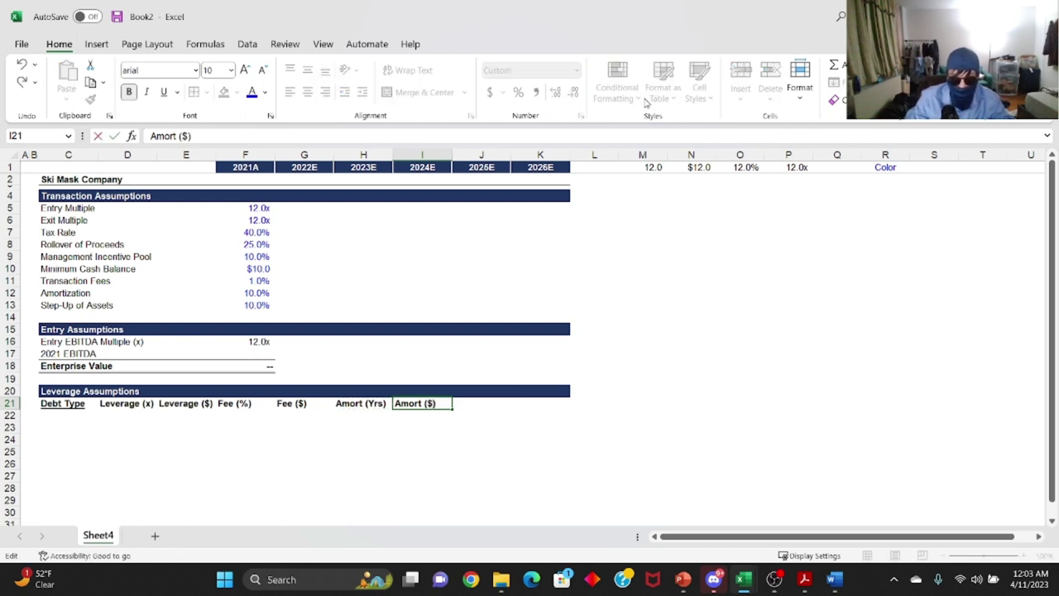
pyautogui.press('Return')
# Copy the I21 heading into J21 and change it to "Interest (%)".
pyautogui.press('Up')
pyautogui.press('Right')
pyautogui.press('Left')
pyautogui.hotkey('ctrl', 'c')
pyautogui.press('Right')
pyautogui.hotkey('ctrl', 'v')
pyautogui.press('F2')
pyautogui.hotkey('ctrl', 'Left')
pyautogui.hotkey('ctrl', 'shift', 'Left')
pyautogui.press('BackSpace')
pyautogui.press('BackSpace')
pyautogui.press('BackSpace')
pyautogui.press('BackSpace')
pyautogui.press('BackSpace')
pyautogui.press('BackSpace')
pyautogui.press('BackSpace')
pyautogui.press('BackSpace')
pyautogui.press('BackSpace')
pyautogui.write('Int')
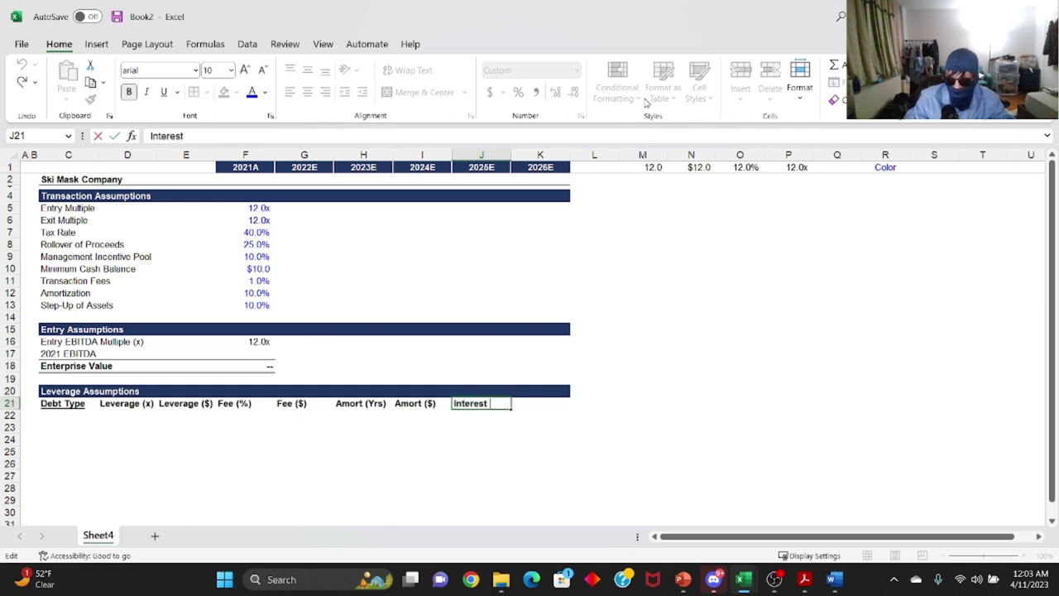
pyautogui.write('erest (%')
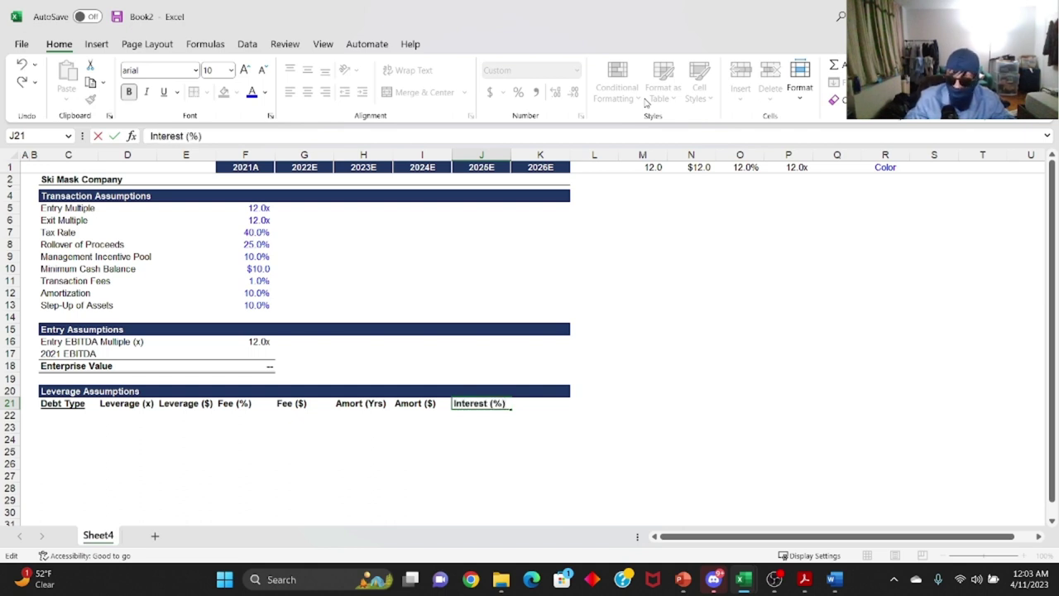
pyautogui.hotkey('ctrl', 'Return')
pyautogui.hotkey('ctrl', 'c')
pyautogui.press('Right')
pyautogui.hotkey('ctrl', 'v')
pyautogui.press('Escape')
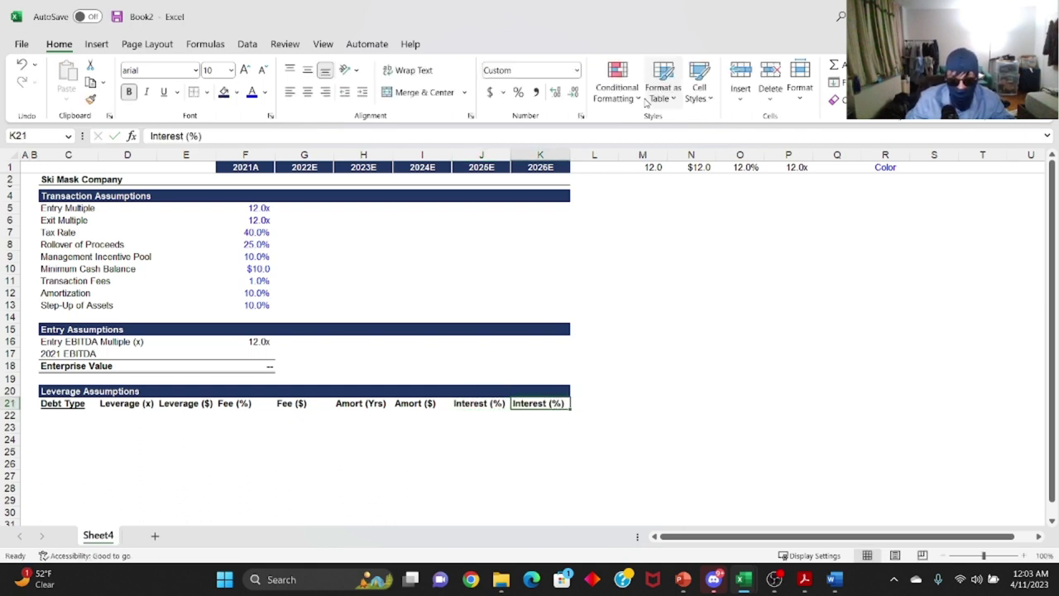
# Copy the "Amort ($)" heading from I21 into K21 and change it to "P. Amort (%)".
pyautogui.press('Left')
pyautogui.press('Left')
pyautogui.press('Left')
pyautogui.press('Right')
pyautogui.hotkey('ctrl', 'c')
pyautogui.press('Right')
pyautogui.press('Right')
pyautogui.hotkey('ctrl', 'v')
pyautogui.press('Escape')
pyautogui.press('F2')
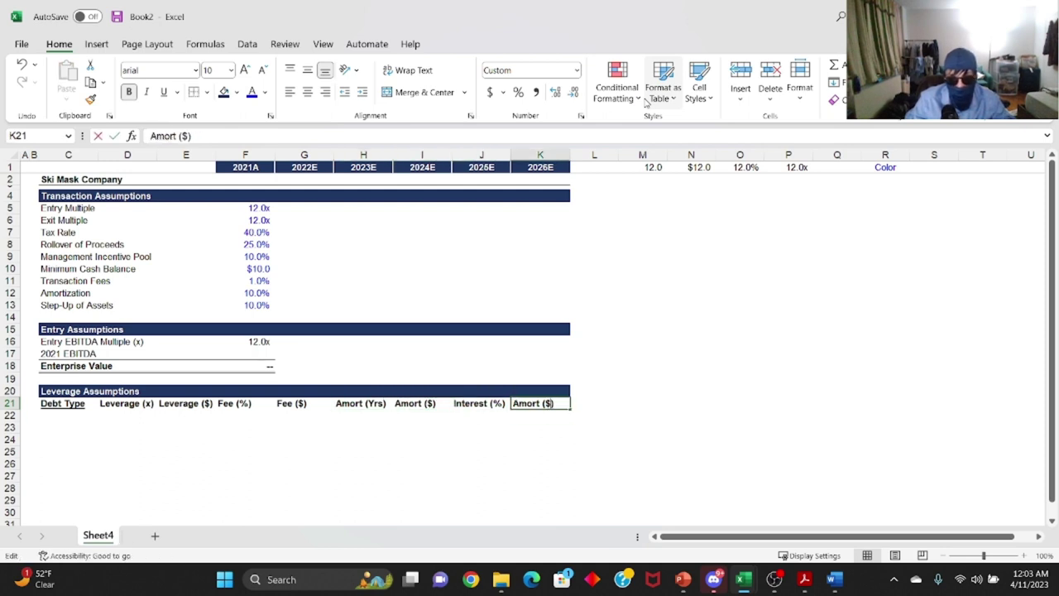
pyautogui.press('Left')
pyautogui.press('BackSpace')
pyautogui.write('%')
pyautogui.write('P.')
pyautogui.press('Return')
pyautogui.press('Return')
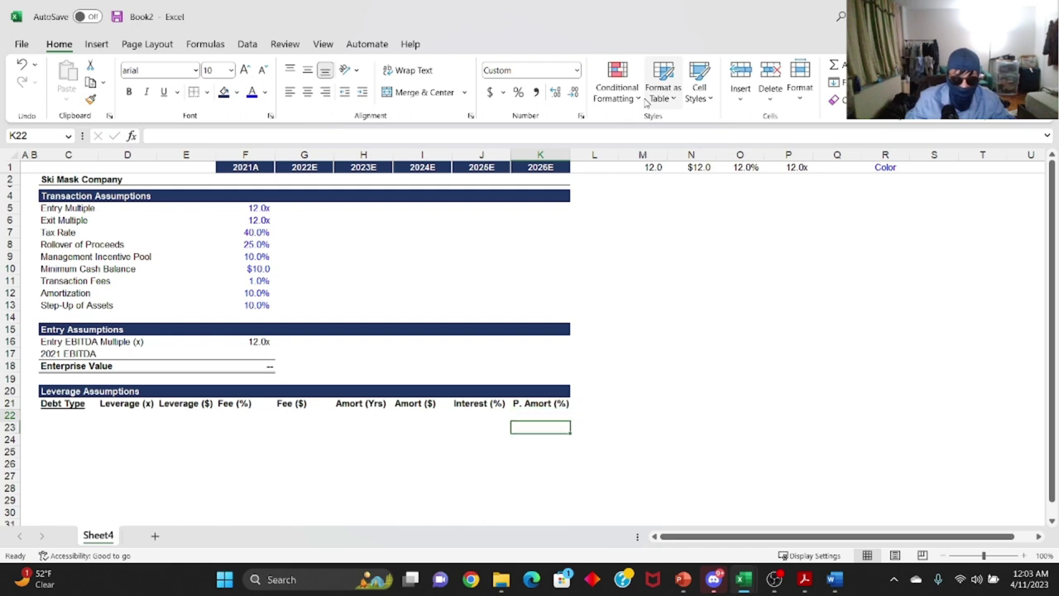
# Underline all the Leverage Assumptions column headings in C21:K21.
pyautogui.press('Up')
pyautogui.press('Up')
pyautogui.press('Down')
pyautogui.press('Up')
pyautogui.hotkey('ctrl', 'shift', 'Left')
pyautogui.hotkey('ctrl', 'u')
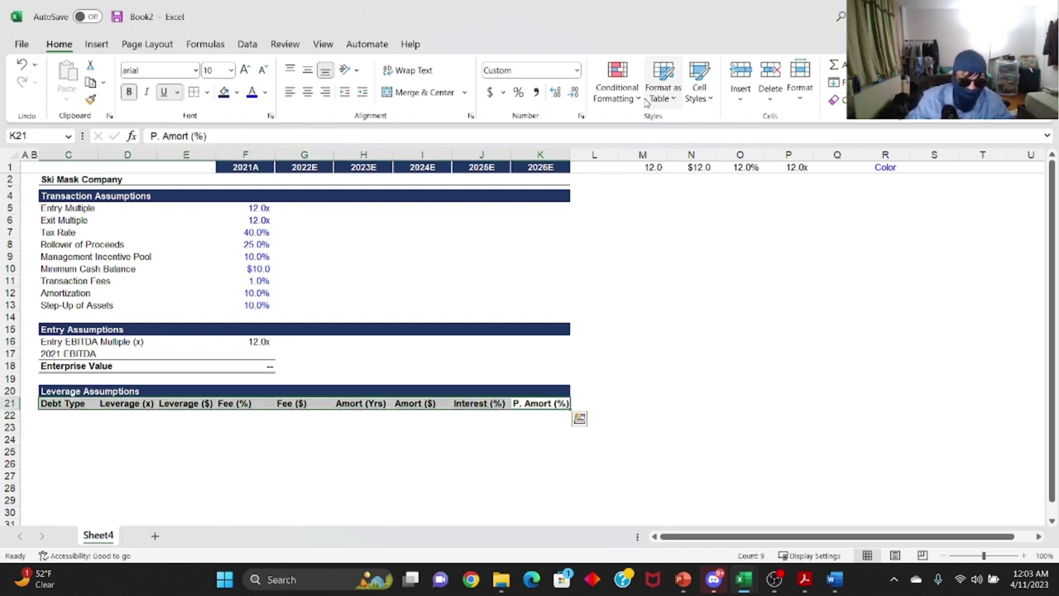
# Center the headings in D21:K21, leaving out the "Debt Type" heading.
pyautogui.press('Down')
pyautogui.press('Up')
pyautogui.hotkey('ctrl', 'Left')
pyautogui.press('Right')
pyautogui.hotkey('ctrl', 'shift', 'Right')
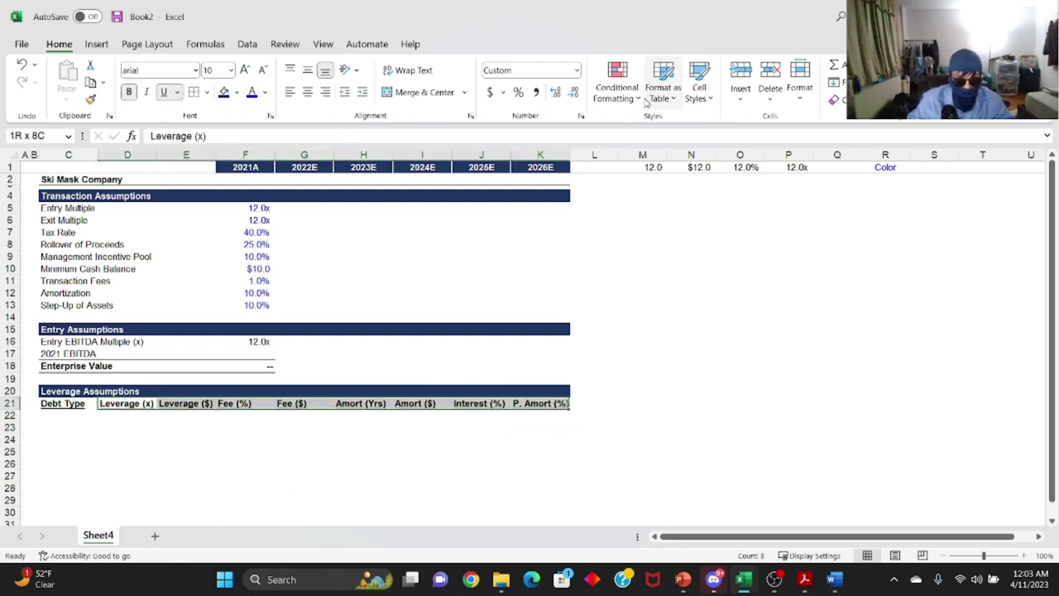
pyautogui.hotkey('alt', 'h')
pyautogui.press('a')
pyautogui.press('c')
pyautogui.press('Right')
pyautogui.hotkey('ctrl', 'Right')
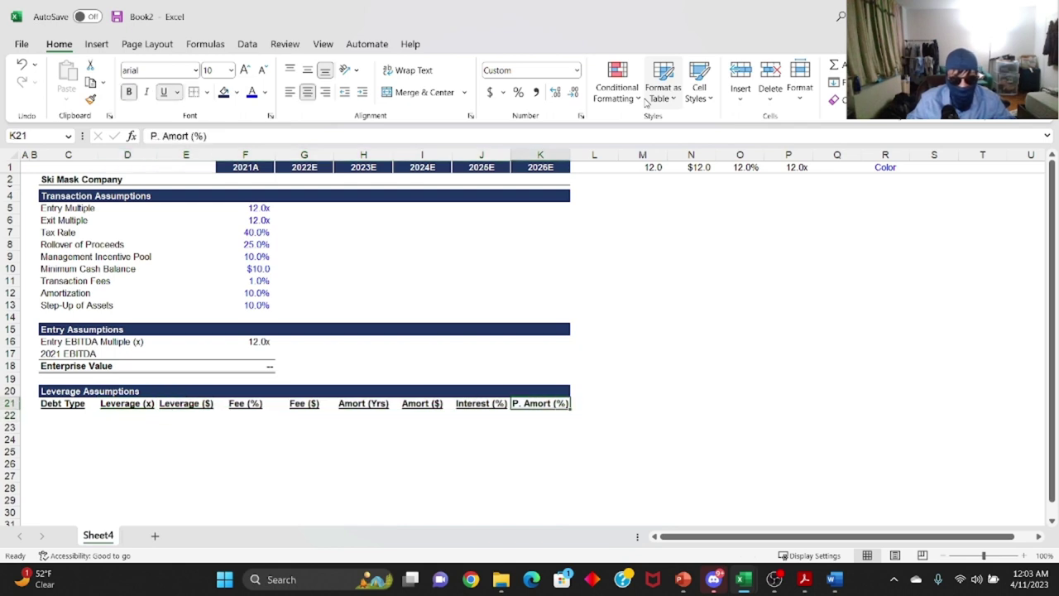
# Enter the debt type labels "Term Loan" in C22 and "PIK" in C23.
pyautogui.hotkey('ctrl', 'Left')
pyautogui.press('Down')
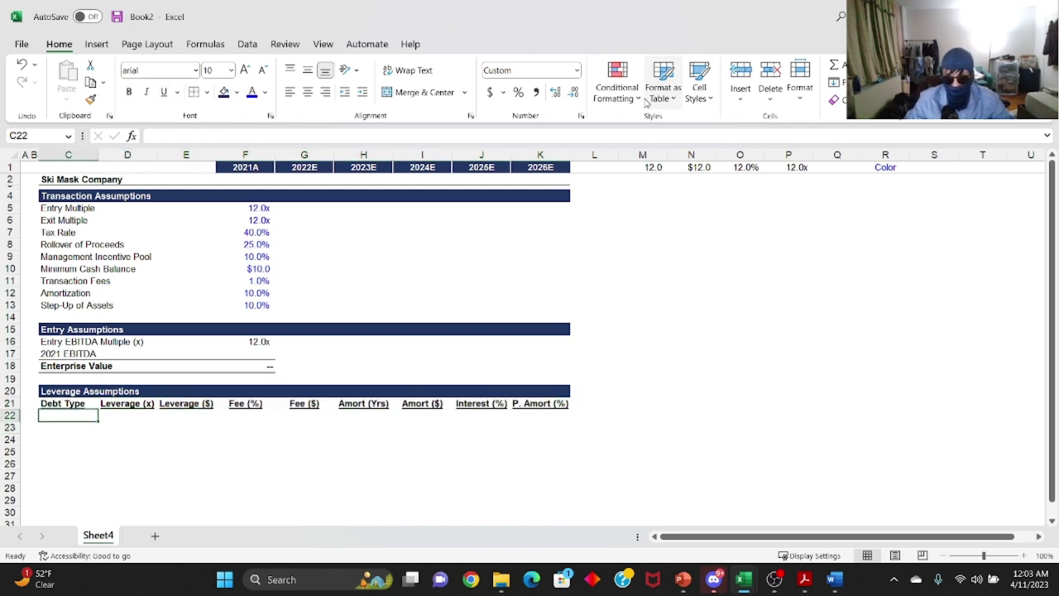
pyautogui.write('Term Loan')
pyautogui.press('Return')
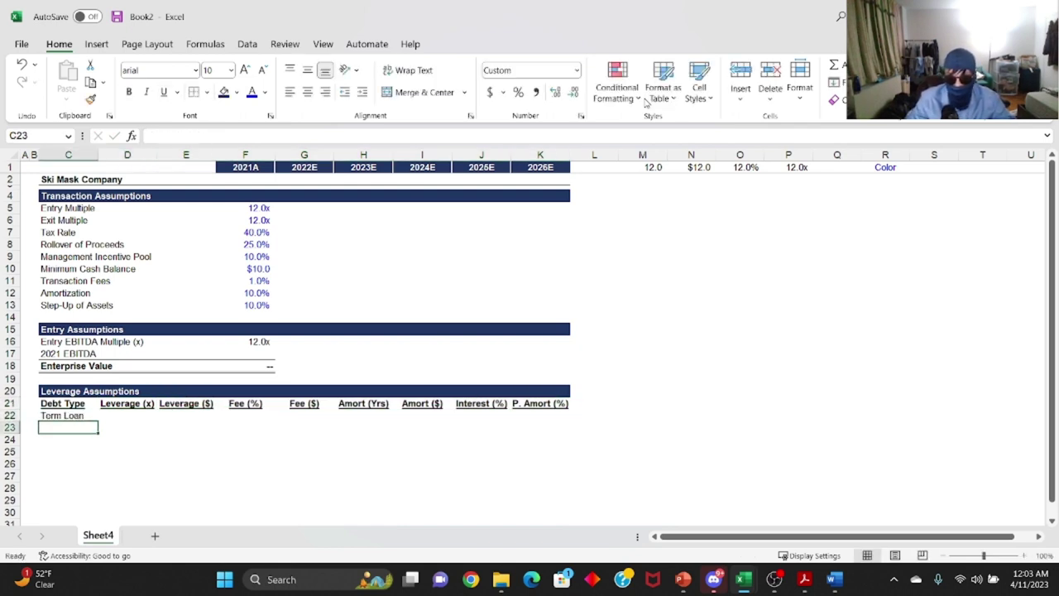
pyautogui.write('PIK')
pyautogui.press('Return')
pyautogui.press('Down')
pyautogui.press('Left')
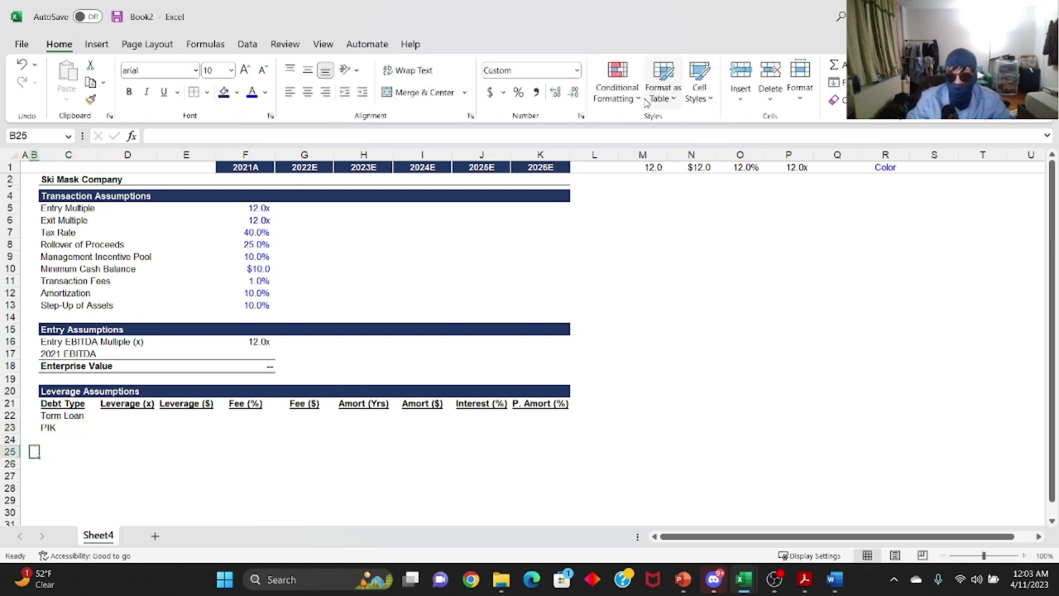
# Enter the label "Total Debt" in C24 and make all of row 24 bold.
pyautogui.press('Up')
pyautogui.press('Right')
pyautogui.press('Up')
pyautogui.press('Down')
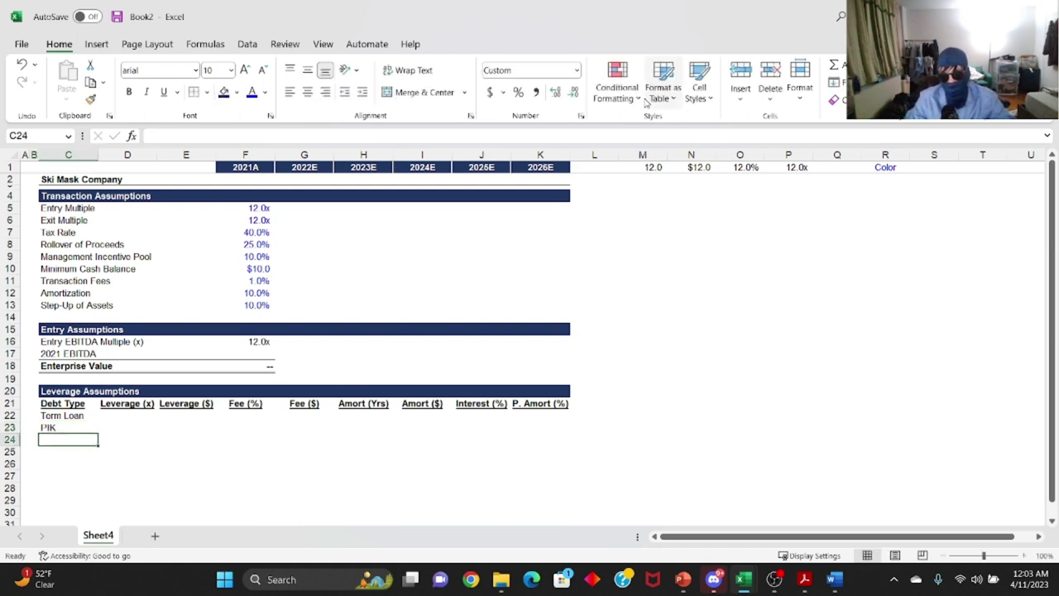
pyautogui.write('Total Debt')
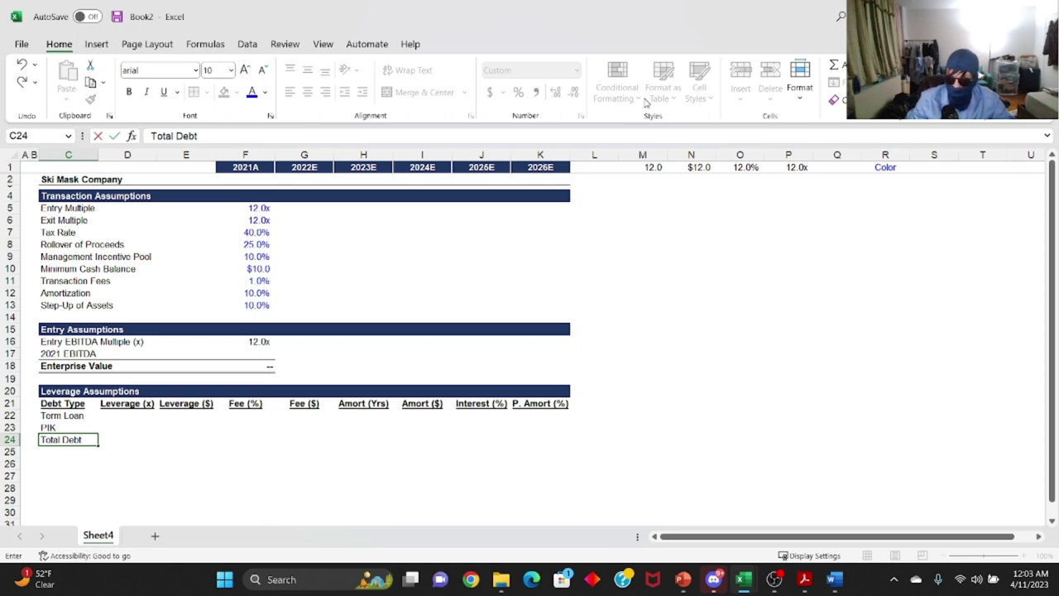
pyautogui.press('Return')
pyautogui.press('Up')
pyautogui.hotkey('shift', 'space')
pyautogui.hotkey('ctrl', 'b')
# Add a top border to the Total Debt row across C24:K24.
pyautogui.press('Down')
pyautogui.press('Up')
pyautogui.hotkey('shift', 'Right')
pyautogui.hotkey('shift', 'Right')
pyautogui.hotkey('shift', 'Right')
pyautogui.hotkey('shift', 'Right')
pyautogui.hotkey('shift', 'Right')
pyautogui.hotkey('shift', 'Right')
pyautogui.hotkey('shift', 'Right')
pyautogui.hotkey('shift', 'Right')
pyautogui.press('alt')
pyautogui.press('h')
pyautogui.press('b')
pyautogui.press('p')
pyautogui.press('Down')
# Copy the Entry Multiple cell F5 into D22 to reuse its formatting and set the Term Loan leverage to 3.
pyautogui.press('Up')
pyautogui.press('Up')
pyautogui.press('Right')
pyautogui.press('Up')
pyautogui.press('Down')
pyautogui.press('Up')
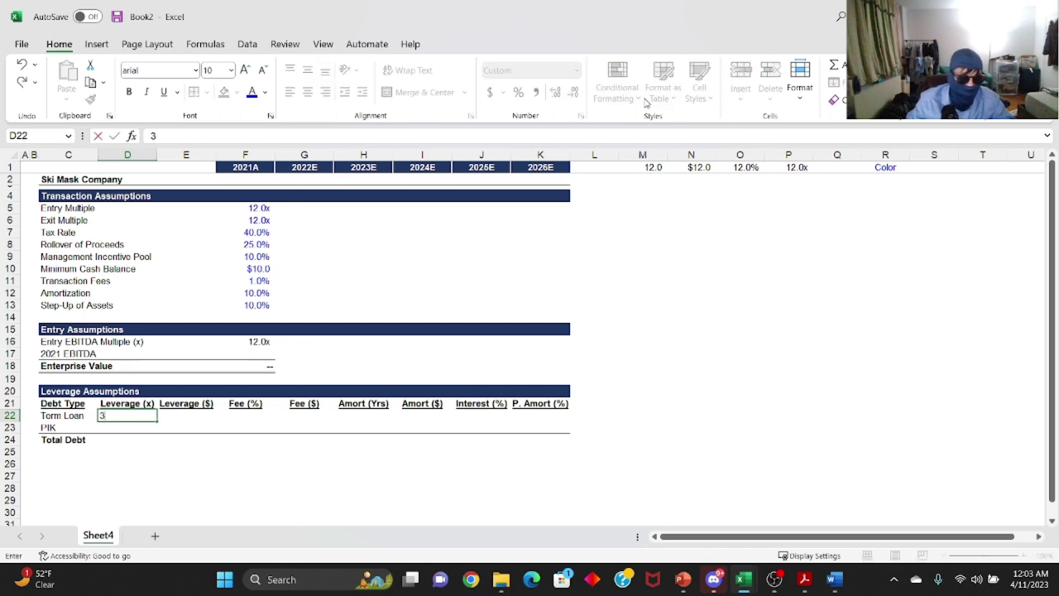
pyautogui.press('Up')
pyautogui.press('Right')
pyautogui.press('Right')
pyautogui.hotkey('ctrl', 'Up')
pyautogui.hotkey('ctrl', 'Up')
pyautogui.hotkey('ctrl', 'Up')
pyautogui.hotkey('ctrl', 'Up')
pyautogui.hotkey('ctrl', 'c')
pyautogui.hotkey('ctrl', 'Down')
pyautogui.press('Down')
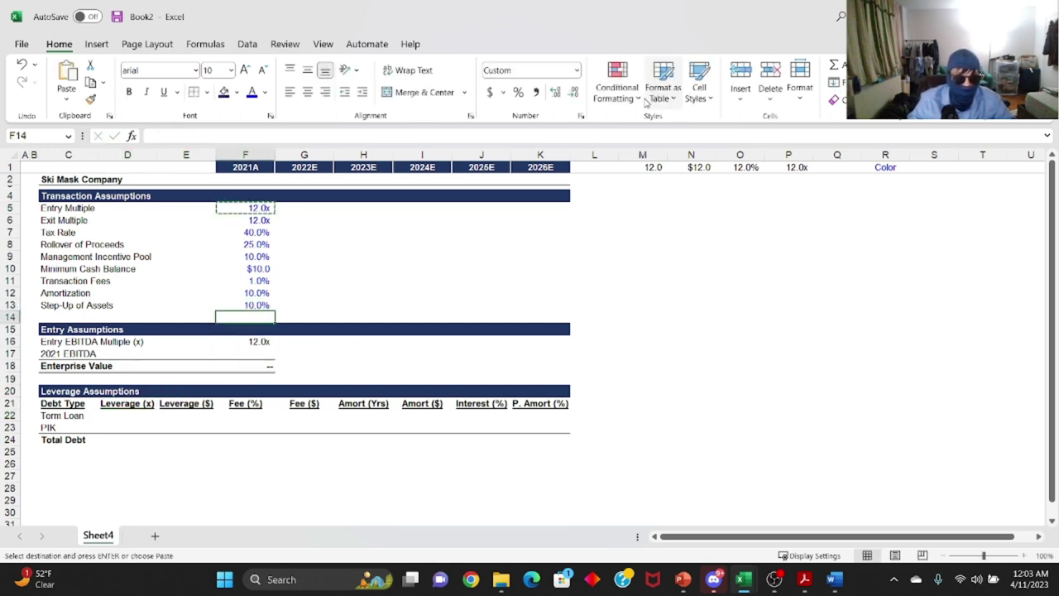
pyautogui.press('Down')
pyautogui.press('Down')
pyautogui.press('Down')
pyautogui.press('Down')
pyautogui.press('Left')
pyautogui.press('Left')
pyautogui.press('Left')
pyautogui.press('Down')
pyautogui.press('Down')
pyautogui.press('Down')
pyautogui.press('Right')
pyautogui.press('Down')
pyautogui.hotkey('ctrl', 'v')
# Copy the Term Loan leverage cell D22 into D23 and set the PIK leverage to 1.5.
pyautogui.press('Down')
pyautogui.press('Up')
pyautogui.write('3')
pyautogui.press('Return')
pyautogui.press('Up')
pyautogui.hotkey('ctrl', 'c')
pyautogui.press('Down')
pyautogui.hotkey('ctrl', 'v')
pyautogui.press('Down')
pyautogui.press('Down')
pyautogui.press('Escape')
pyautogui.press('Up')
pyautogui.press('Up')
pyautogui.write('1')
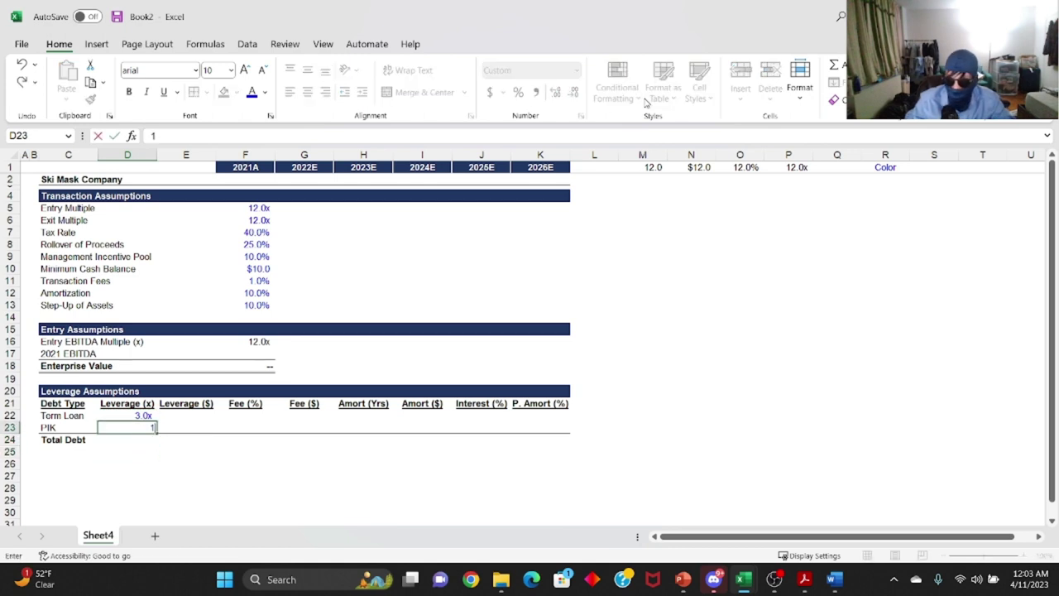
pyautogui.press('BackSpace')
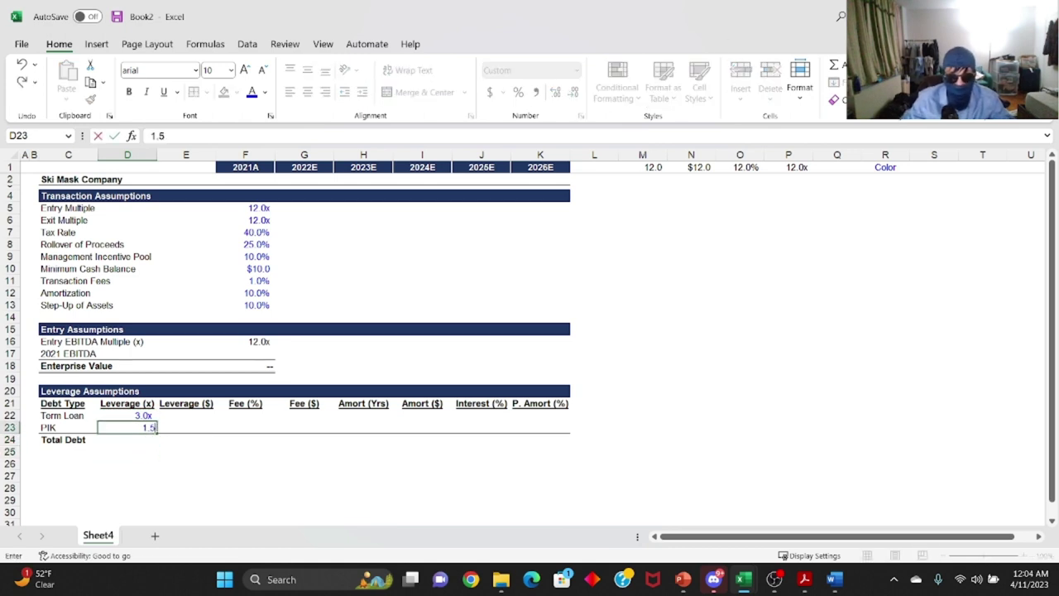
pyautogui.write('.5')
pyautogui.press('Return')
# Calculate the Term Loan's Leverage ($) in E22 as its leverage multiple times the 2021 EBITDA cell, using an absolute EBITDA reference.
pyautogui.press('Up')
pyautogui.press('Up')
pyautogui.press('Down')
pyautogui.press('Up')
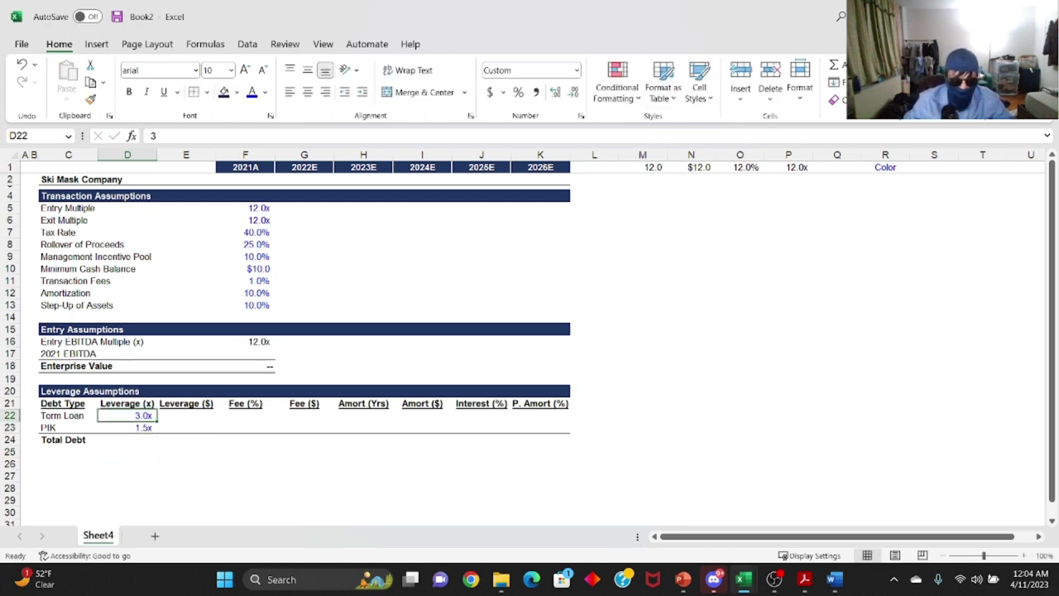
pyautogui.press('Right')
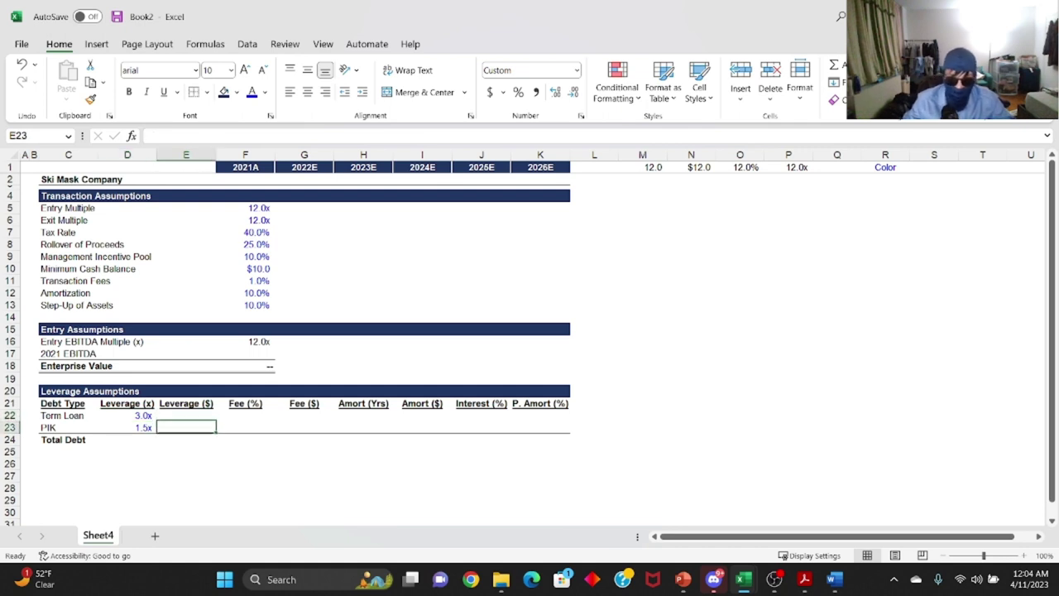
pyautogui.write('=')
pyautogui.press('Left')
pyautogui.write('*')
pyautogui.press('Right')
pyautogui.press('Up')
pyautogui.press('Up')
pyautogui.press('Up')
pyautogui.press('Up')
pyautogui.press('Up')
pyautogui.press('Up')
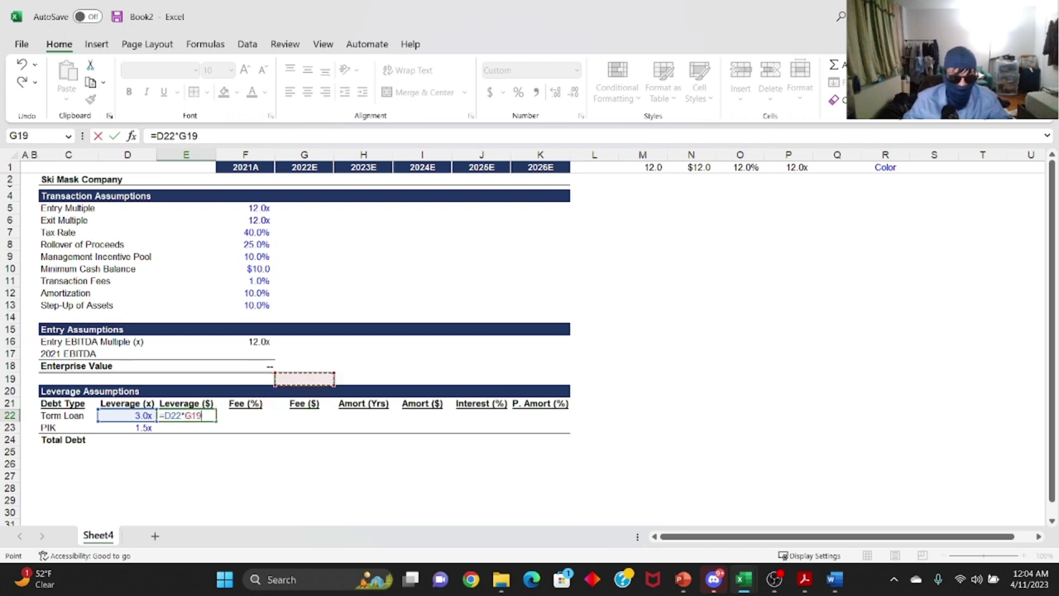
pyautogui.press('Down')
pyautogui.press('Down')
pyautogui.press('Down')
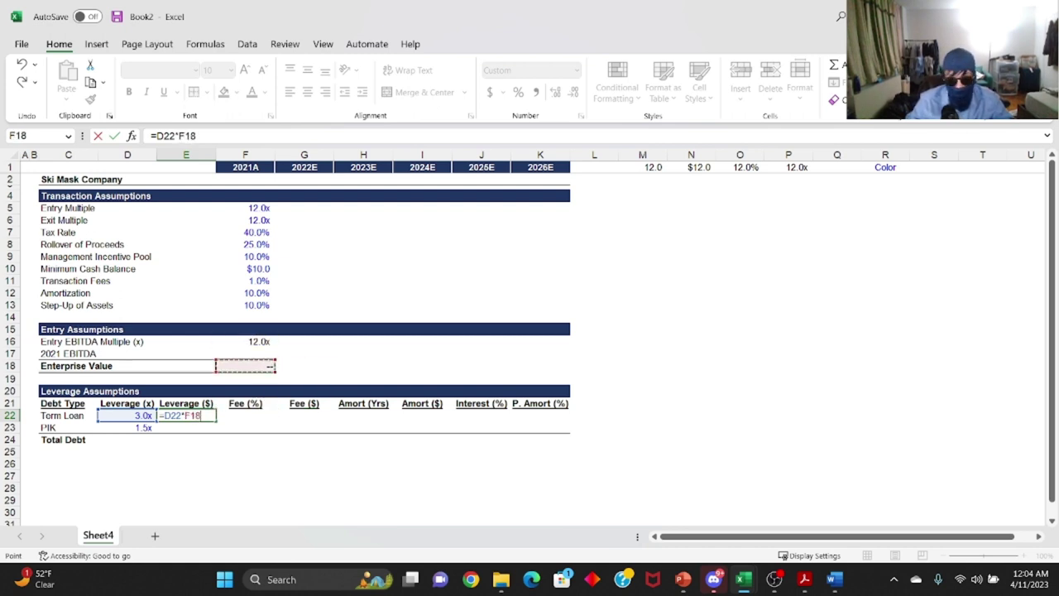
pyautogui.press('Up')
pyautogui.press('Up')
pyautogui.press('Up')
pyautogui.press('Down')
pyautogui.press('F2')
pyautogui.press('F4')
pyautogui.hotkey('ctrl', 'Return')
# Copy the Term Loan's Leverage ($) formula from E22 down to the PIK row in E23.
pyautogui.hotkey('ctrl', 'c')
pyautogui.press('Down')
pyautogui.hotkey('ctrl', 'v')
pyautogui.press('Down')
pyautogui.press('Escape')
pyautogui.press('Up')
pyautogui.press('Up')
pyautogui.press('Down')
pyautogui.press('F2')
pyautogui.press('Right')
pyautogui.press('Up')
pyautogui.press('Up')
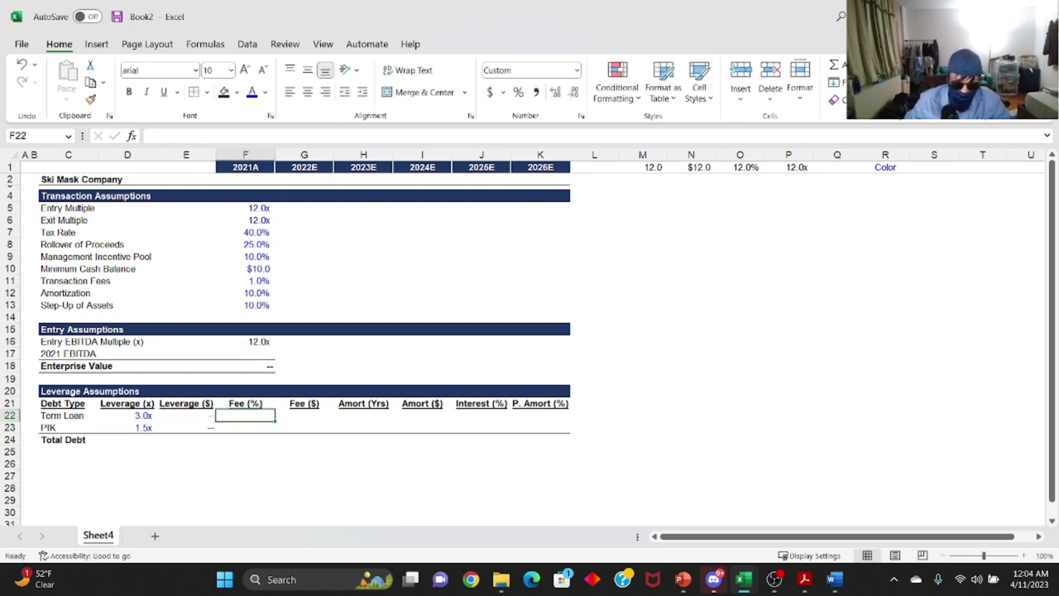
# Copy a percentage input from Transaction Assumptions into F22:F23 to reuse its formatting and set both Fee (%) values to 2%.
pyautogui.press('Left')
pyautogui.press('Left')
pyautogui.press('Right')
pyautogui.press('Up')
pyautogui.press('Up')
pyautogui.press('Right')
pyautogui.hotkey('ctrl', 'Up')
pyautogui.hotkey('ctrl', 'Up')
pyautogui.hotkey('ctrl', 'Up')
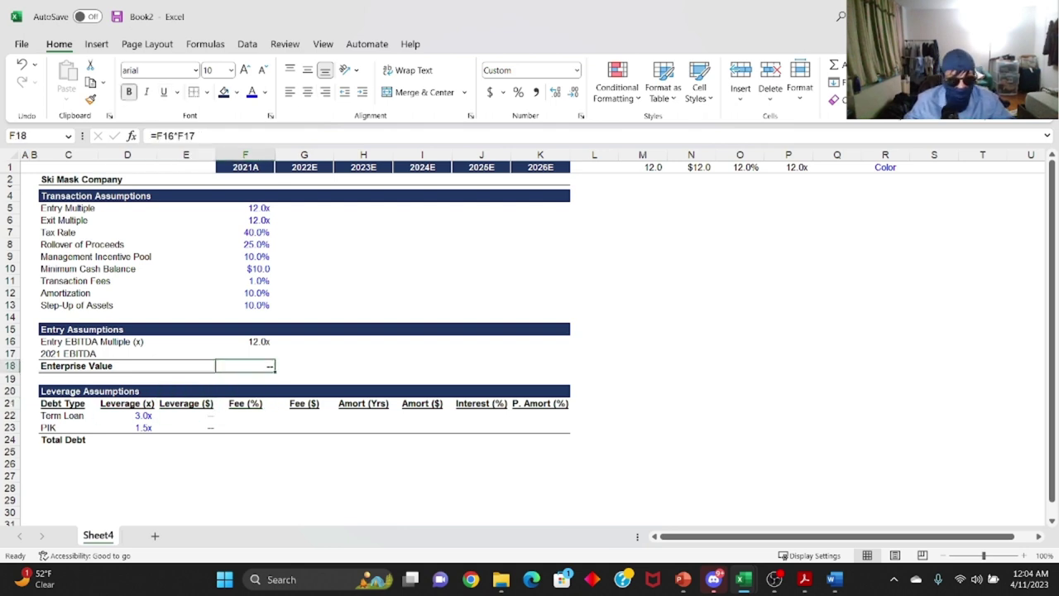
pyautogui.press('Up')
pyautogui.press('Up')
pyautogui.press('Up')
pyautogui.press('Down')
pyautogui.hotkey('ctrl', 'c')
pyautogui.press('Down')
pyautogui.press('Down')
pyautogui.press('Down')
pyautogui.press('Down')
pyautogui.press('Down')
pyautogui.press('Down')
pyautogui.press('Down')
pyautogui.press('Down')
pyautogui.press('Down')
pyautogui.press('Down')
pyautogui.press('Down')
pyautogui.hotkey('ctrl', 'v')
pyautogui.press('Down')
# Copy the Term Loan's Fee ($) formula from G22 down to the PIK row in G23.
pyautogui.hotkey('ctrl', 'v')
pyautogui.press('Up')
pyautogui.write('2')
pyautogui.press('Return')
pyautogui.write('2')
# Calculate the Term Loan's Fee ($) in G22 with the formula =F22*E22.
pyautogui.press('Return')
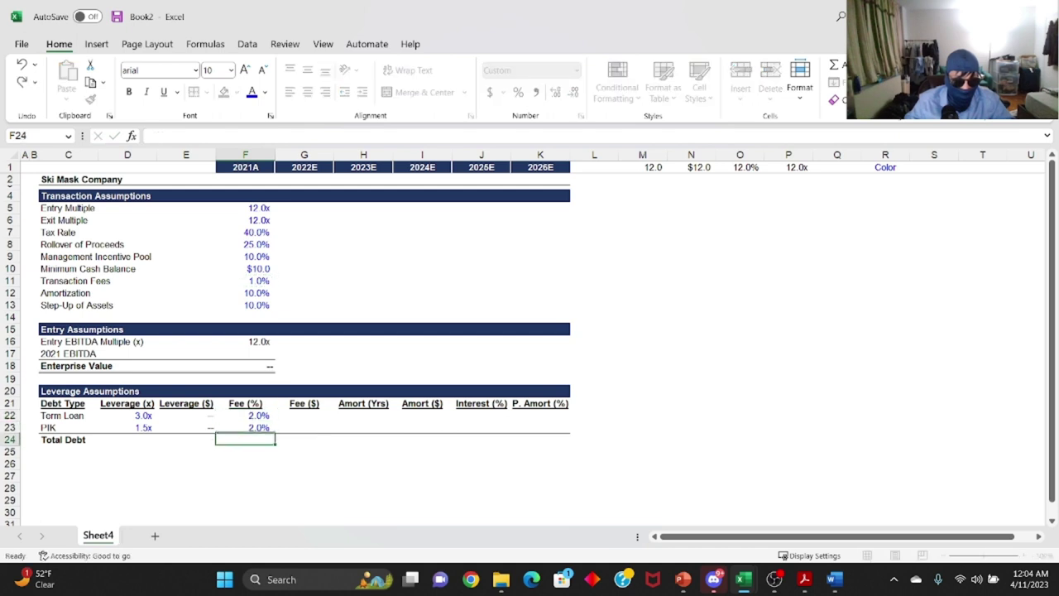
pyautogui.press('Up')
pyautogui.press('Up')
pyautogui.press('Right')
pyautogui.write('=')
pyautogui.press('Left')
pyautogui.write('*')
pyautogui.press('Left')
pyautogui.press('Left')
pyautogui.press('Return')
pyautogui.press('Up')
pyautogui.hotkey('ctrl', 'c')
pyautogui.press('Down')
pyautogui.hotkey('ctrl', 'v')
pyautogui.press('Down')
pyautogui.press('Escape')
pyautogui.press('Up')
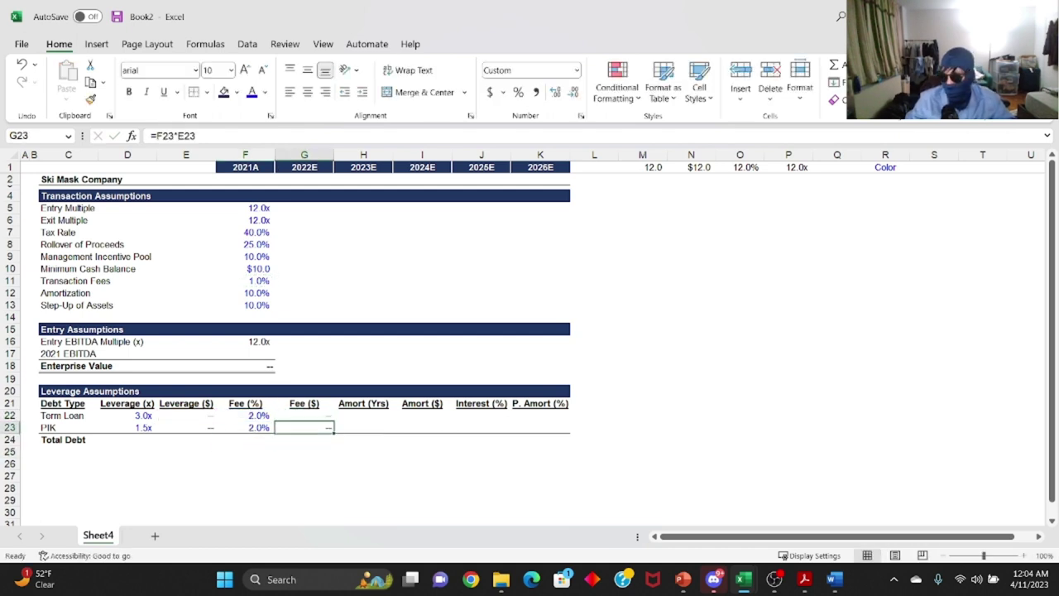
pyautogui.press('Up')
pyautogui.press('Up')
pyautogui.press('Left')
pyautogui.press('Up')
pyautogui.press('Up')
pyautogui.press('Up')
pyautogui.press('Up')
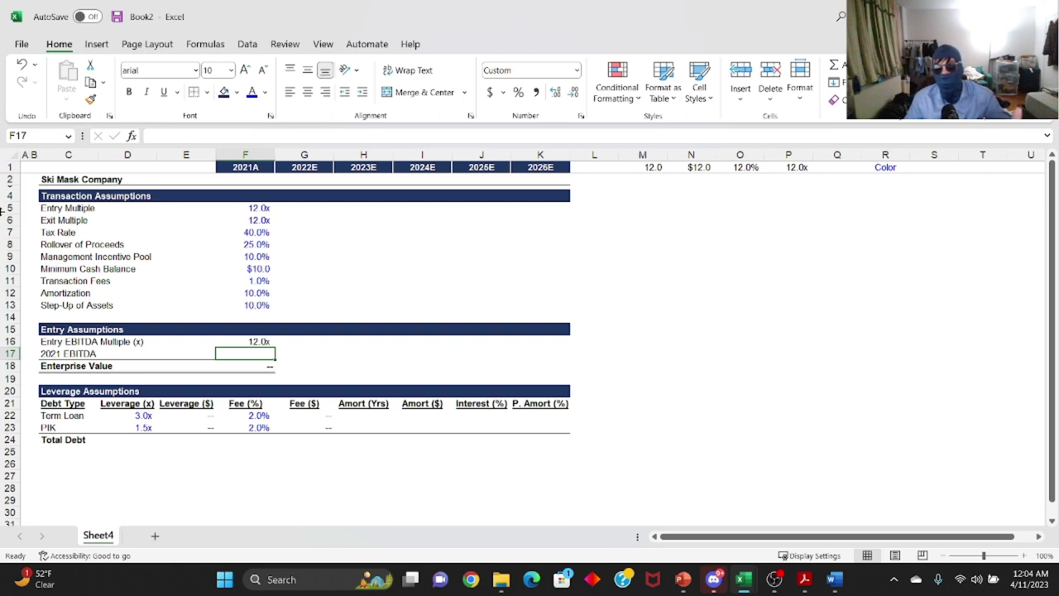
pyautogui.click(343, 415)
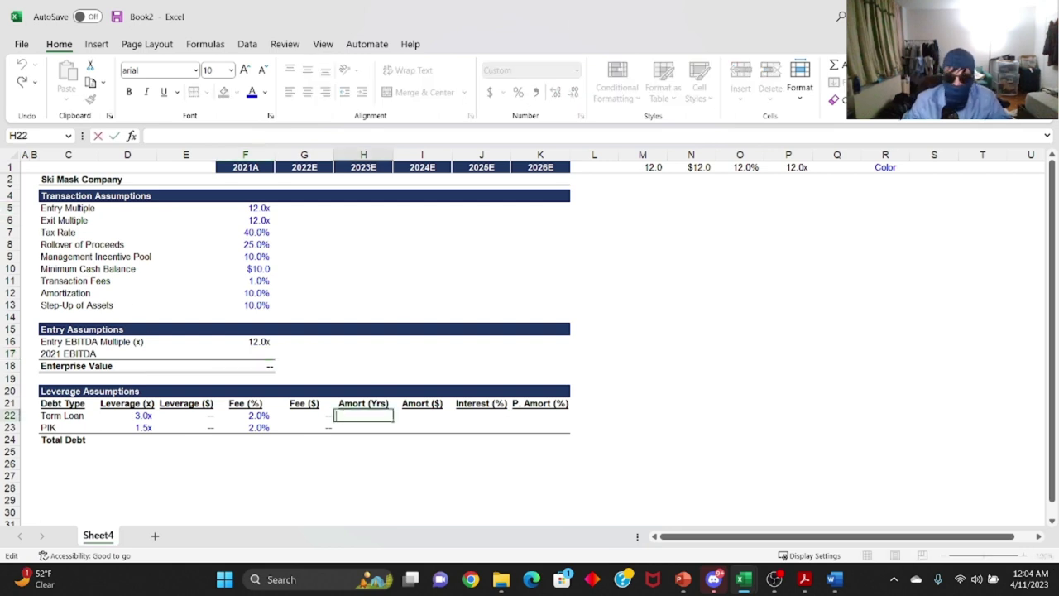
pyautogui.write('=')
pyautogui.press('Escape')
pyautogui.press('Left')
pyautogui.press('F2')
pyautogui.press('Return')
pyautogui.press('F2')
pyautogui.press('Escape')
pyautogui.press('Up')
pyautogui.press('Right')
pyautogui.write('=')
pyautogui.press('Left')
pyautogui.press('Left')
pyautogui.press('Left')
pyautogui.press('Right')
pyautogui.press('Escape')
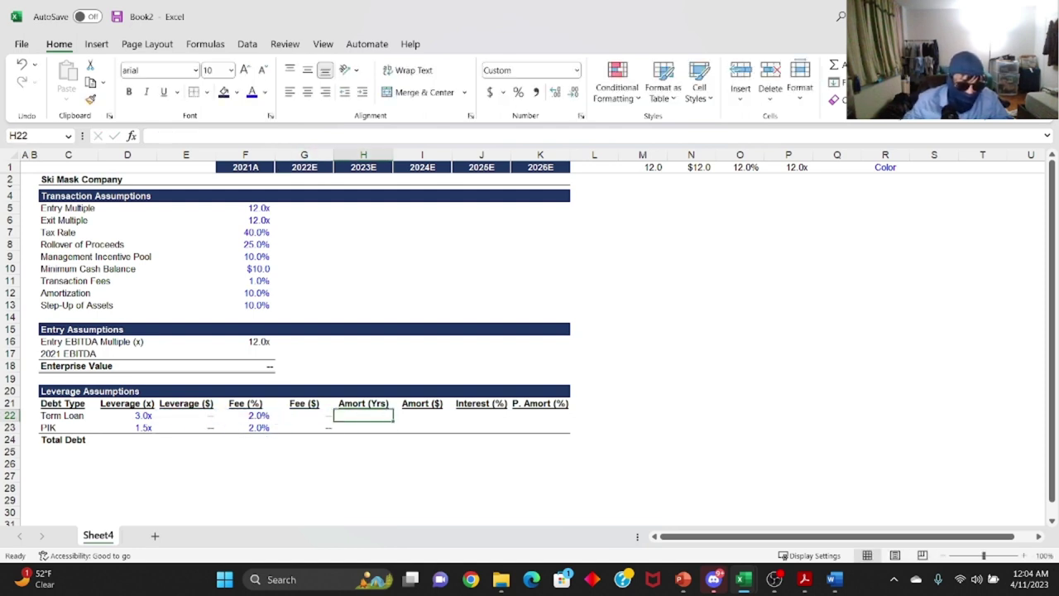
# Calculate the Term Loan's Amort (Yrs) in H22 by dividing Fee ($) by the Amortization assumption, =G22/$F$12.
pyautogui.write('=')
pyautogui.press('Left')
pyautogui.write('/')
pyautogui.press('Up')
pyautogui.press('Left')
pyautogui.press('Up')
pyautogui.press('Up')
pyautogui.press('Up')
pyautogui.press('Up')
pyautogui.press('Up')
pyautogui.press('Up')
pyautogui.press('Up')
pyautogui.press('Up')
pyautogui.press('Up')
pyautogui.press('Up')
pyautogui.press('Up')
pyautogui.press('Down')
pyautogui.press('Down')
pyautogui.press('Down')
# Copy the plain one-decimal number sample in M1 and paste only its formatting onto the Amortization input in F12.
pyautogui.press('Up')
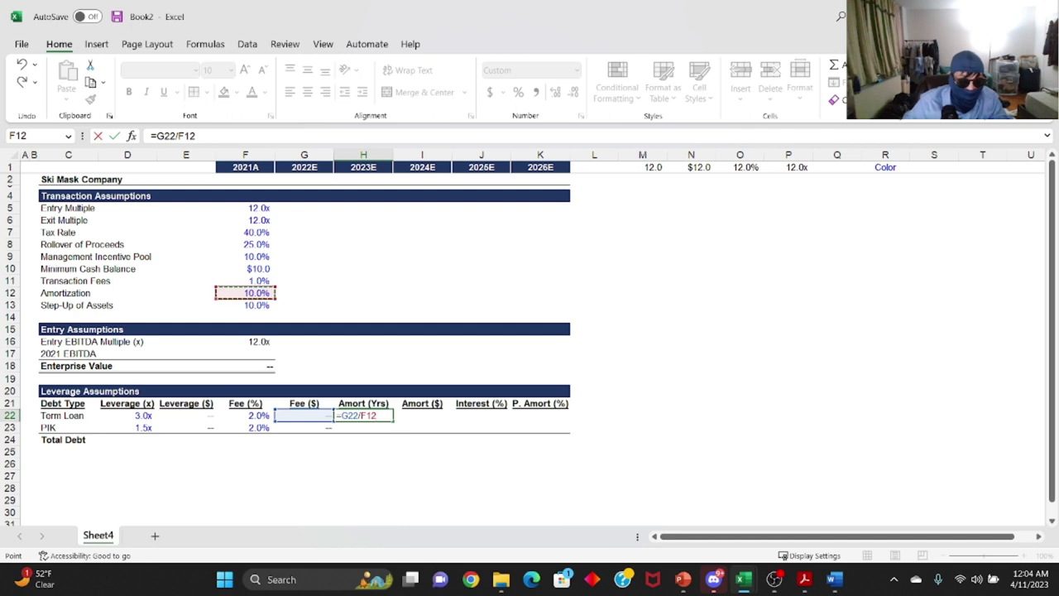
pyautogui.press('F4')
pyautogui.press('Return')
pyautogui.press('Up')
pyautogui.press('Up')
pyautogui.press('Up')
pyautogui.press('Right')
pyautogui.press('Right')
# Set the Amortization input in F12 to 10.
pyautogui.press('Up')
pyautogui.press('Up')
pyautogui.press('Up')
pyautogui.press('Up')
pyautogui.press('Right')
pyautogui.press('Right')
pyautogui.press('Right')
pyautogui.hotkey('ctrl', 'Up')
pyautogui.hotkey('ctrl', 'c')
pyautogui.hotkey('ctrl', 'c')
pyautogui.press('Left')
pyautogui.press('Left')
pyautogui.press('Down')
pyautogui.press('Down')
pyautogui.press('Down')
pyautogui.press('Left')
pyautogui.press('Left')
pyautogui.press('Left')
pyautogui.press('Left')
pyautogui.press('Down')
pyautogui.press('Down')
pyautogui.press('Down')
pyautogui.press('Left')
pyautogui.press('Down')
pyautogui.press('Down')
pyautogui.press('Down')
pyautogui.press('Down')
pyautogui.hotkey('alt', 'e')
pyautogui.press('s')
pyautogui.press('t')
pyautogui.press('Return')
pyautogui.press('Down')
pyautogui.press('Left')
# Color the Amortization value in F12 with the recently used blue font color for inputs.
pyautogui.press('Up')
pyautogui.press('Right')
pyautogui.press('Escape')
pyautogui.write('10')
pyautogui.press('Return')
pyautogui.press('Up')
pyautogui.press('Up')
pyautogui.press('Down')
pyautogui.press('alt')
pyautogui.press('h')
pyautogui.press('f')
pyautogui.press('c')
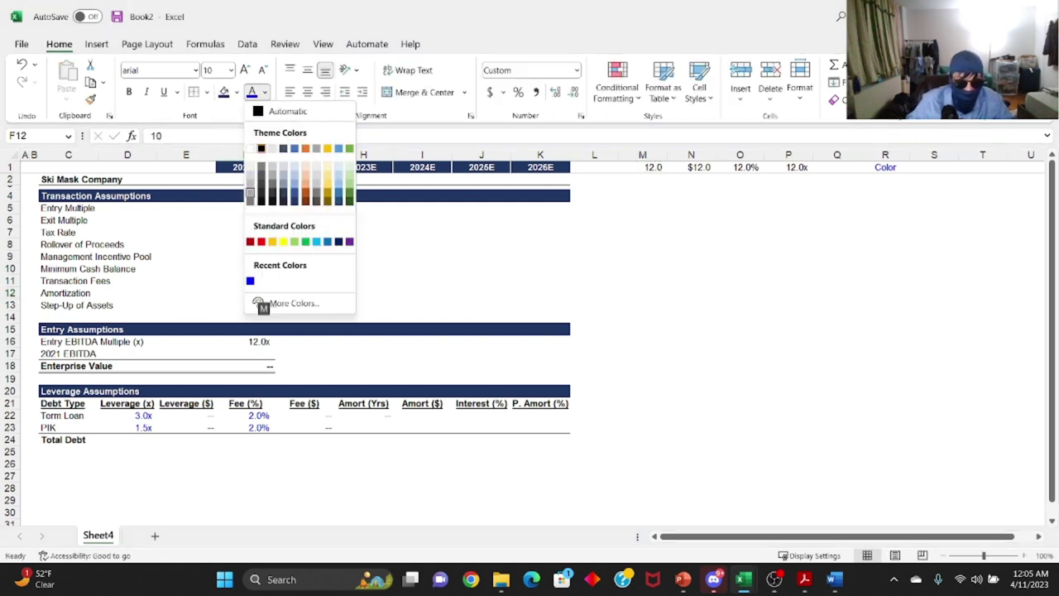
pyautogui.press('Down')
pyautogui.press('Return')
# Enter =G22/$F$12 as the Term Loan's Amort (Yrs) in H22 and copy it down to the PIK row in H23.
pyautogui.press('Down')
pyautogui.press('Right')
pyautogui.press('Down')
pyautogui.press('Down')
pyautogui.press('Down')
pyautogui.press('Down')
pyautogui.press('Right')
pyautogui.press('Down')
pyautogui.press('Down')
pyautogui.press('Down')
pyautogui.press('Down')
pyautogui.press('Down')
pyautogui.write('=G22/$F$12')
pyautogui.press('Return')
pyautogui.press('Up')
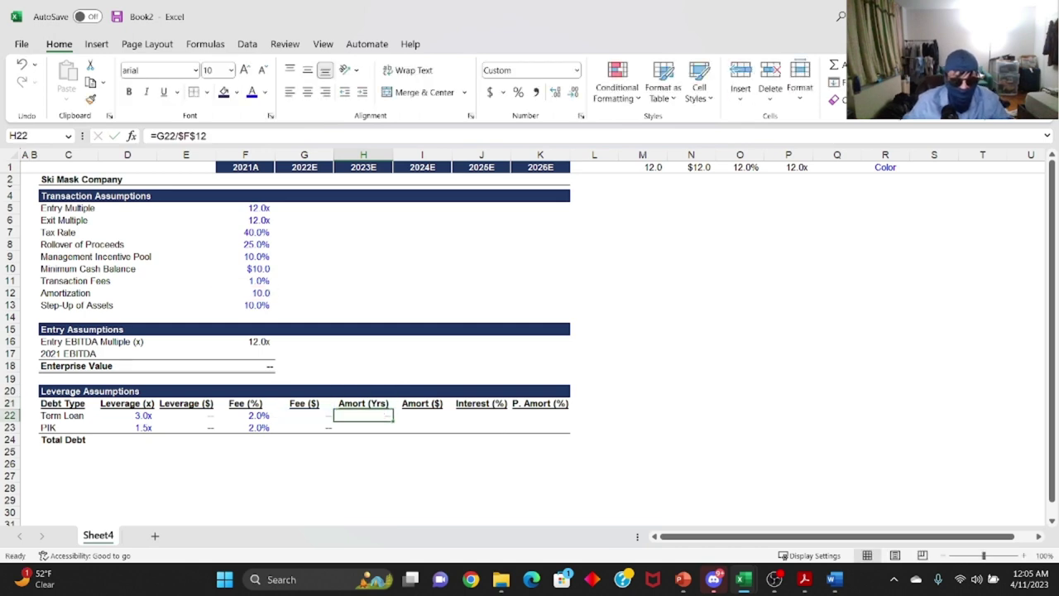
pyautogui.hotkey('ctrl', 'c')
pyautogui.press('Down')
pyautogui.hotkey('ctrl', 'v')
pyautogui.press('Down')
pyautogui.press('Escape')
# Replace the Term Loan's Amort (Yrs) formula in H22 with a direct link to the Amortization input, =F12.
pyautogui.press('Up')
pyautogui.press('Up')
pyautogui.press('Right')
pyautogui.press('Left')
pyautogui.press('F2')
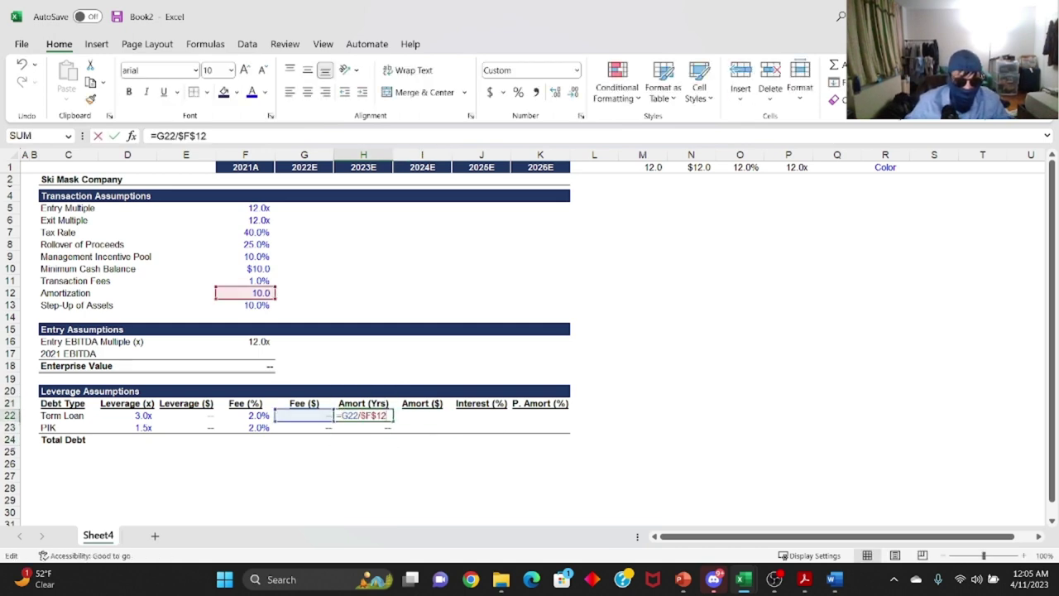
pyautogui.press('Escape')
pyautogui.write('=')
pyautogui.press('Up')
pyautogui.press('Up')
pyautogui.press('Up')
pyautogui.press('Left')
pyautogui.press('Up')
pyautogui.press('Up')
pyautogui.press('Left')
pyautogui.press('Up')
# Copy the relative Amort (Yrs) link from H22 down to the PIK row in H23.
pyautogui.press('Up')
pyautogui.press('Up')
pyautogui.press('Up')
pyautogui.press('Up')
pyautogui.hotkey('ctrl', 'Return')
pyautogui.hotkey('ctrl', 'c')
pyautogui.press('Down')
pyautogui.hotkey('ctrl', 'v')
pyautogui.press('Escape')
pyautogui.press('Down')
pyautogui.press('Up')
pyautogui.press('Up')
pyautogui.press('Down')
pyautogui.press('Up')
pyautogui.press('Down')
# Make the H22 link absolute as =$F$12 and copy it down to the PIK row's Amort (Yrs) in H23.
pyautogui.press('Up')
pyautogui.hotkey('ctrl', 'c')
pyautogui.press('Down')
pyautogui.hotkey('ctrl', 'v')
# Calculate the Term Loan's Amort ($) in I22 by dividing Fee ($) by Amort (Yrs), =G22/H22.
pyautogui.press('Down')
pyautogui.press('Escape')
pyautogui.press('Up')
pyautogui.press('Up')
pyautogui.press('F2')
pyautogui.press('F4')
pyautogui.hotkey('ctrl', 'Return')
pyautogui.hotkey('ctrl', 'c')
pyautogui.press('Down')
pyautogui.hotkey('ctrl', 'v')
pyautogui.press('Escape')
# Copy the Term Loan's Amort ($) formula from I22 down to the PIK row in I23.
pyautogui.press('Down')
pyautogui.press('Up')
pyautogui.press('Up')
pyautogui.press('Right')
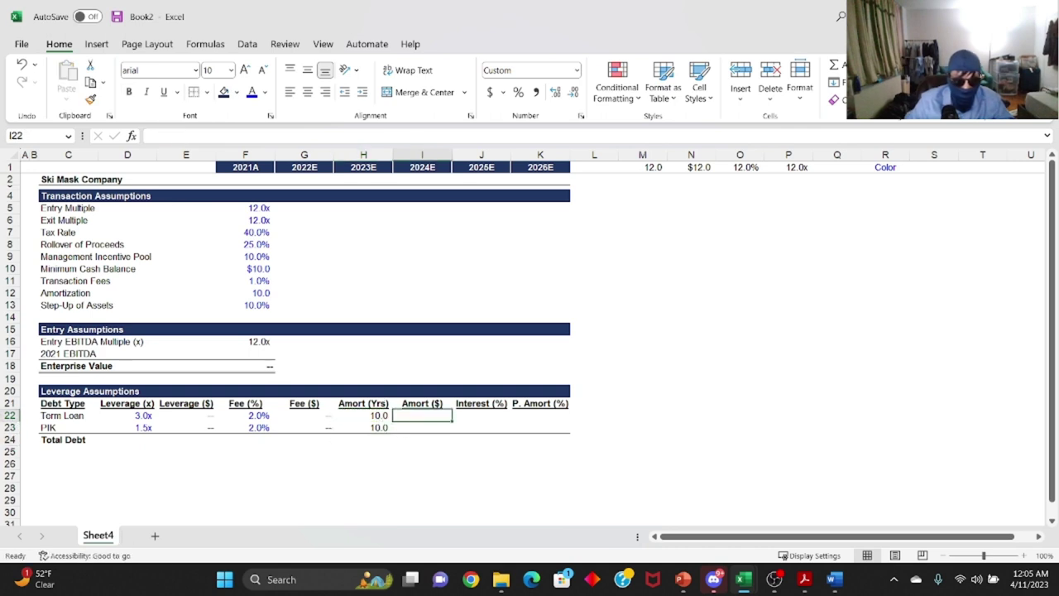
pyautogui.write('=')
pyautogui.press('Left')
pyautogui.press('Left')
pyautogui.write('/')
pyautogui.press('Left')
pyautogui.press('Return')
# Copy the Term Loan's Fee (%) cell F22 into its Interest (%) cell J22 and set the rate to 8%.
pyautogui.press('Up')
pyautogui.hotkey('ctrl', 'c')
pyautogui.press('Down')
pyautogui.hotkey('ctrl', 'v')
pyautogui.press('Escape')
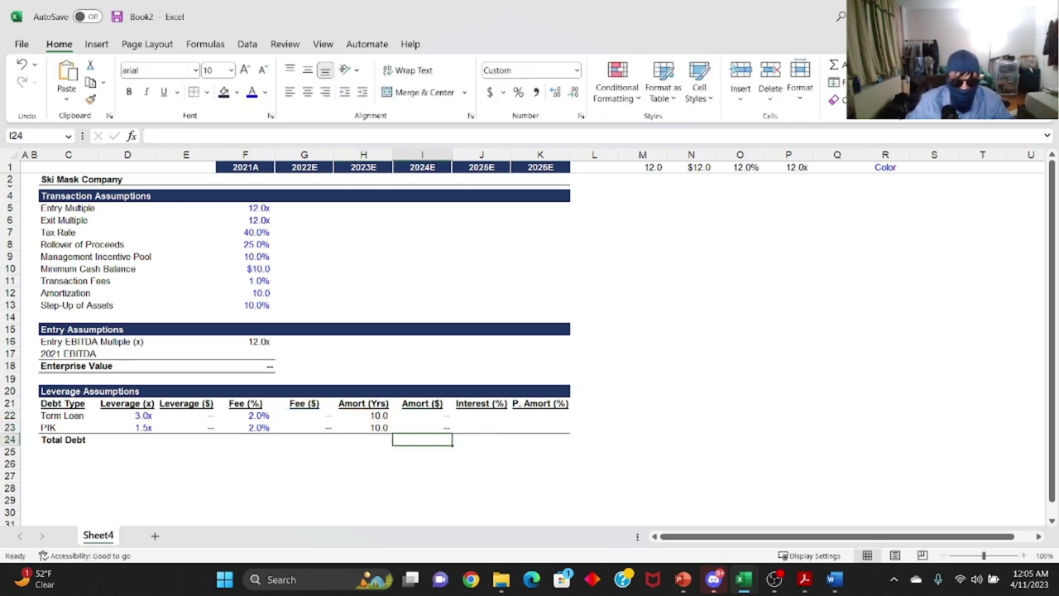
pyautogui.press('Up')
pyautogui.press('Right')
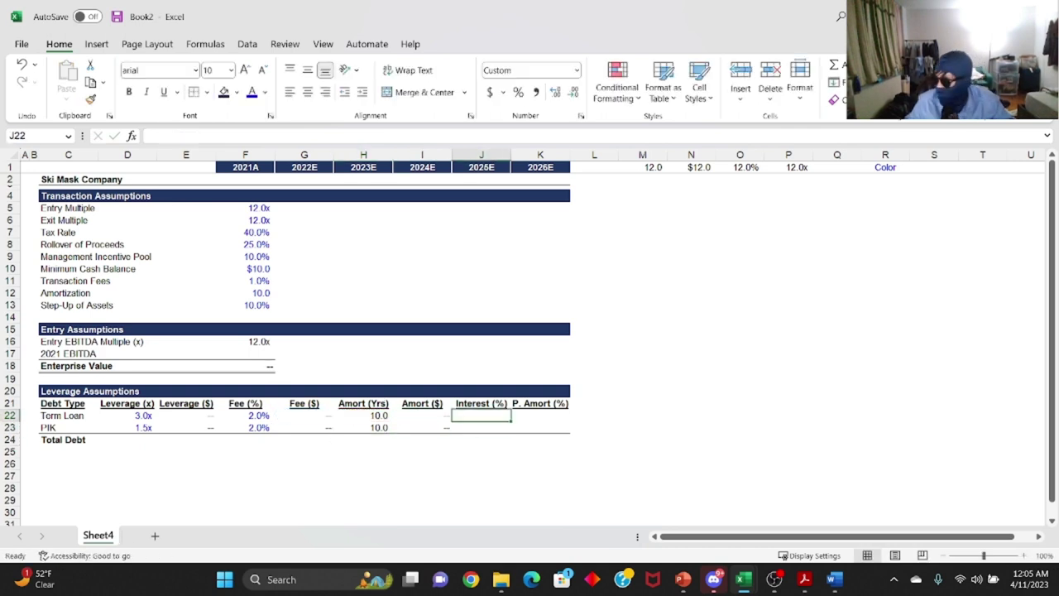
pyautogui.press('Up')
pyautogui.press('Up')
pyautogui.press('Up')
pyautogui.press('Up')
pyautogui.press('Left')
pyautogui.press('Left')
pyautogui.press('Left')
pyautogui.press('Left')
pyautogui.press('Left')
pyautogui.press('Up')
pyautogui.press('Up')
pyautogui.press('Right')
pyautogui.press('Down')
pyautogui.press('Down')
pyautogui.press('Down')
pyautogui.press('Down')
pyautogui.press('Down')
pyautogui.press('Down')
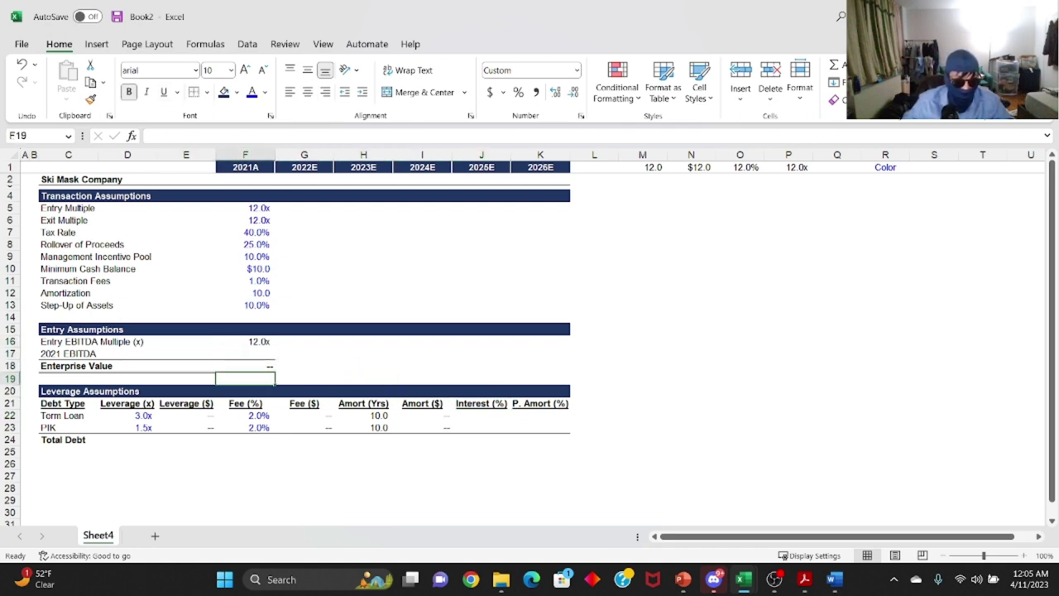
pyautogui.hotkey('ctrl', 'c')
pyautogui.press('Right')
pyautogui.press('Right')
pyautogui.press('Right')
pyautogui.press('Right')
pyautogui.hotkey('ctrl', 'v')
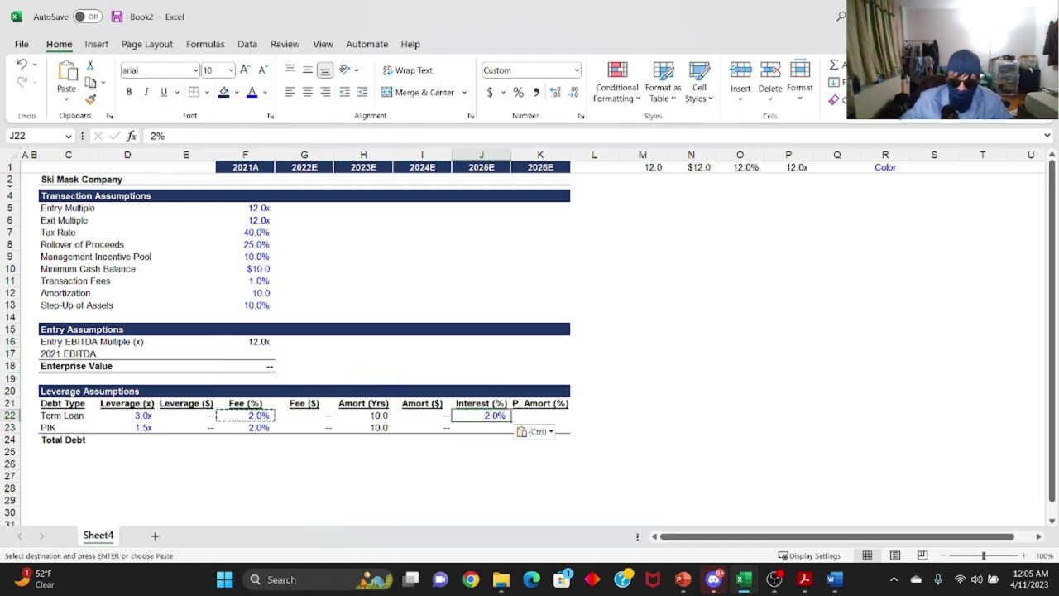
pyautogui.write('8')
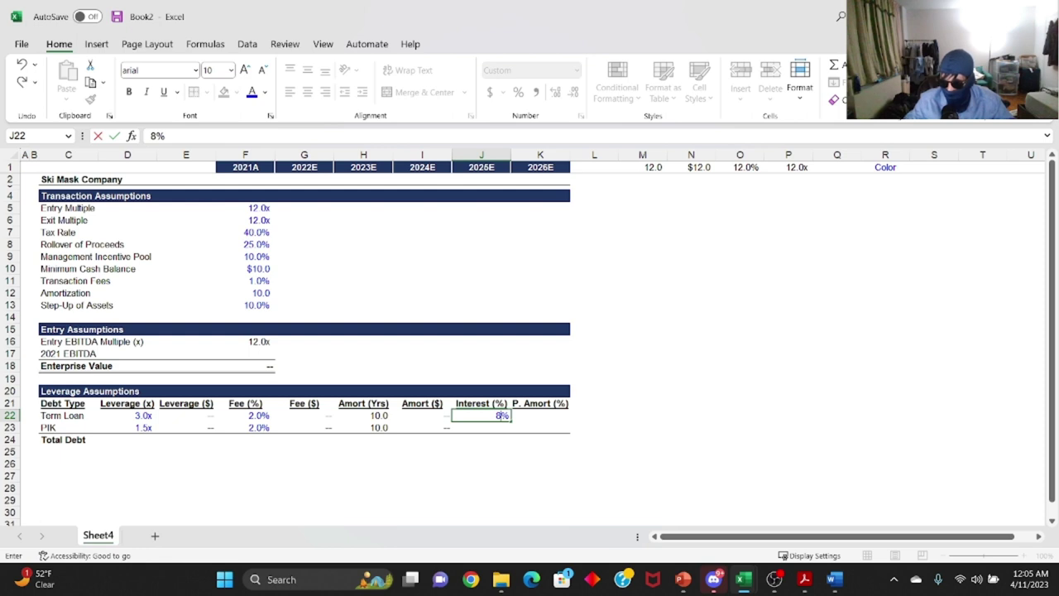
pyautogui.press('Return')
# Copy the Term Loan's Interest (%) cell down to the PIK row in J23 and set the rate to 10%.
pyautogui.press('Up')
pyautogui.hotkey('ctrl', 'c')
pyautogui.press('Down')
pyautogui.hotkey('ctrl', 'v')
pyautogui.write('10')
pyautogui.press('Return')
# Copy the Term Loan's Interest (%) cell into P. Amort (%) in K22 and set it to 1%.
pyautogui.press('Up')
pyautogui.press('Up')
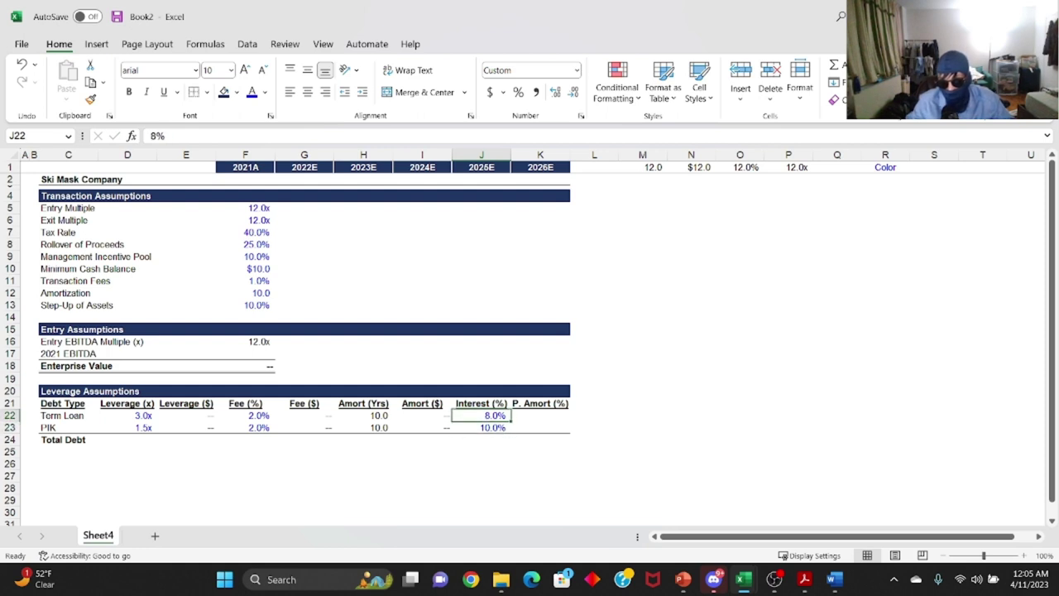
pyautogui.hotkey('ctrl', 'c')
pyautogui.press('Right')
pyautogui.hotkey('ctrl', 'v')
pyautogui.write('1')
pyautogui.press('Return')
pyautogui.press('Up')
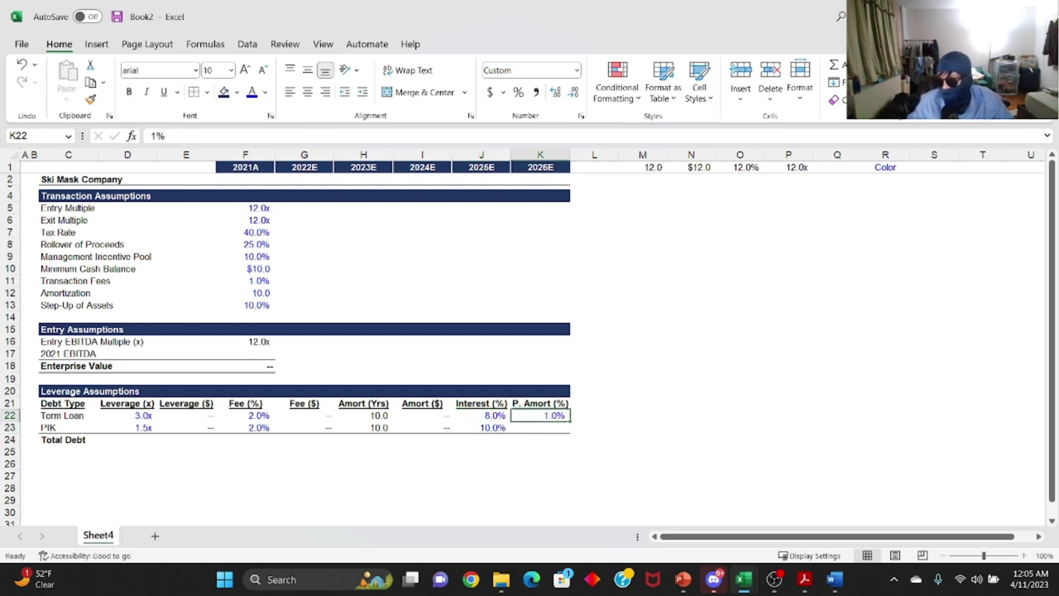
pyautogui.press('Left')
pyautogui.press('Right')
pyautogui.press('Down')
pyautogui.press('Left')
# Sum the Leverage (x) column for Total Debt in D24 with =SUM(D22:D23).
pyautogui.press('Left')
pyautogui.press('Right')
pyautogui.press('Up')
pyautogui.press('Right')
pyautogui.press('Down')
pyautogui.press('Up')
# Copy the Term Loan's P. Amort (%) cell down to the PIK row in K23 and set it to 0%.
pyautogui.hotkey('ctrl', 'c')
pyautogui.press('Down')
pyautogui.hotkey('ctrl', 'v')
pyautogui.write('0')
pyautogui.press('Return')
pyautogui.press('Up')
pyautogui.press('Up')
pyautogui.press('Up')
pyautogui.hotkey('ctrl', 'Left')
pyautogui.press('Down')
pyautogui.press('Down')
pyautogui.press('Down')
pyautogui.press('Right')
pyautogui.press('Right')
pyautogui.press('Up')
pyautogui.press('Left')
pyautogui.write('=sum(')
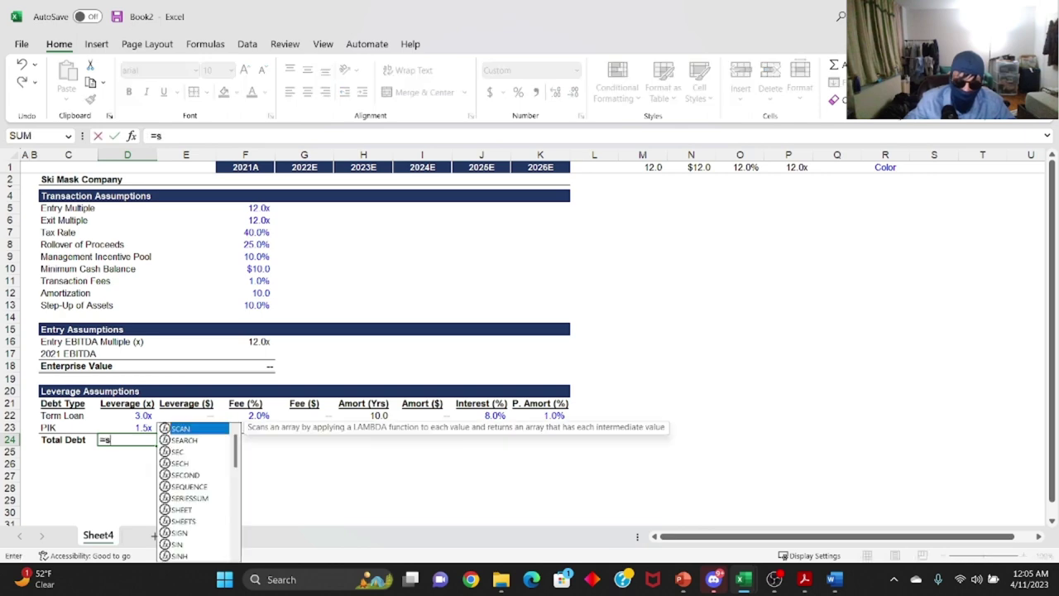
pyautogui.press('Up')
pyautogui.hotkey('shift', 'Up')
pyautogui.press('Return')
pyautogui.press('Up')
# Format the Total Debt leverage in D24 with the same custom one-decimal multiple format (0.0x) as the cells above it.
pyautogui.hotkey('ctrl', 'c')
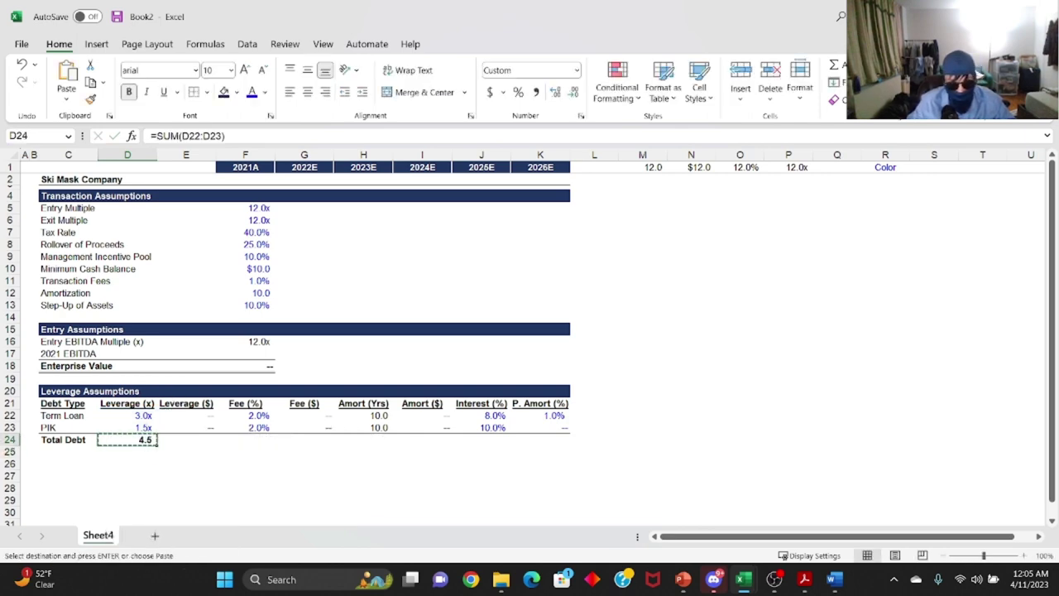
pyautogui.press('Escape')
pyautogui.press('Up')
pyautogui.hotkey('ctrl', '1')
pyautogui.press('Escape')
pyautogui.press('Down')
pyautogui.hotkey('ctrl', '1')
pyautogui.press('End')
pyautogui.press('Escape')
pyautogui.press('Up')
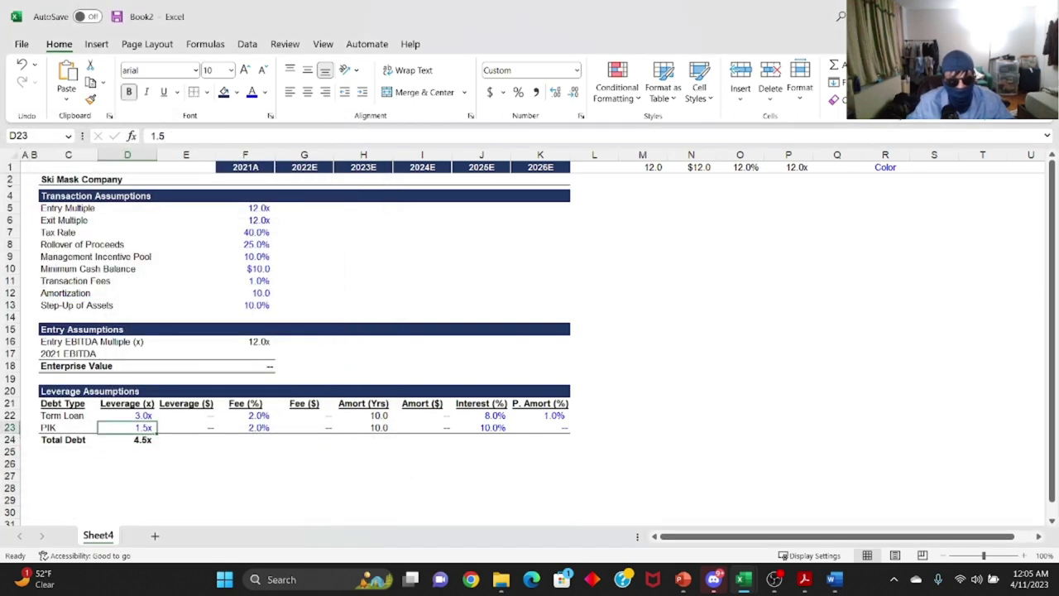
pyautogui.hotkey('ctrl', '1')
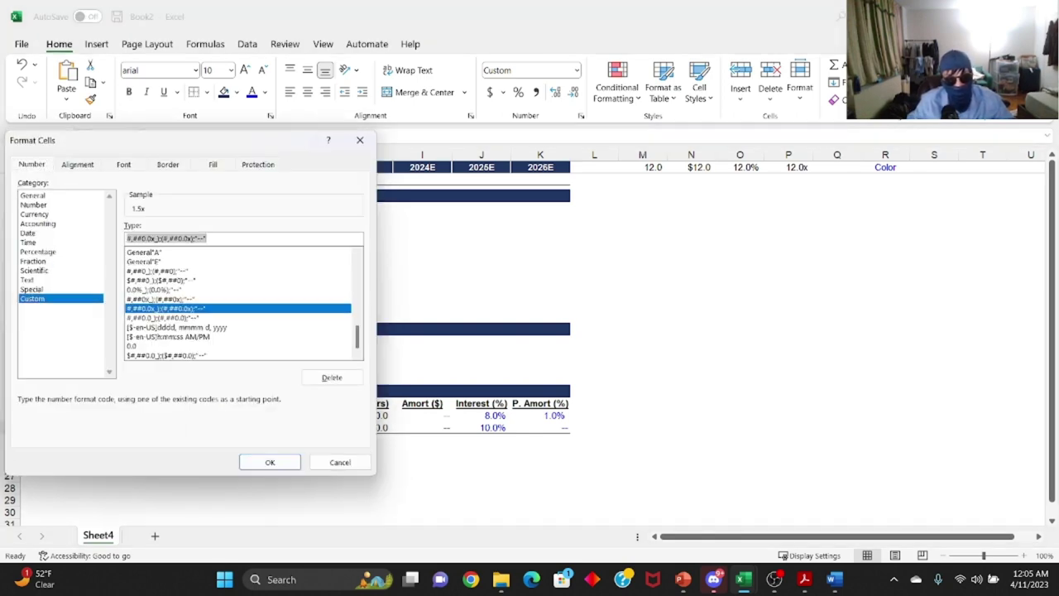
pyautogui.press('Escape')
# Copy the Total Debt sum formula from D24 into the Fee ($) total in G24 and the Amort ($) total in I24.
pyautogui.press('Down')
pyautogui.press('Down')
pyautogui.press('Up')
pyautogui.press('Right')
pyautogui.press('Right')
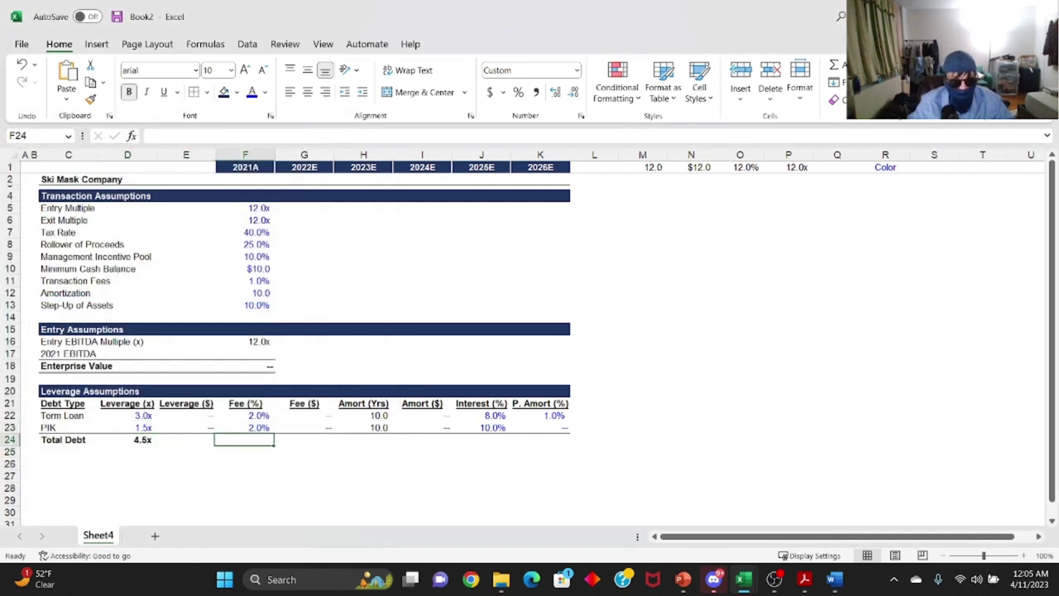
pyautogui.press('Right')
pyautogui.press('Right')
pyautogui.press('Left')
pyautogui.press('Left')
pyautogui.press('Left')
pyautogui.press('Left')
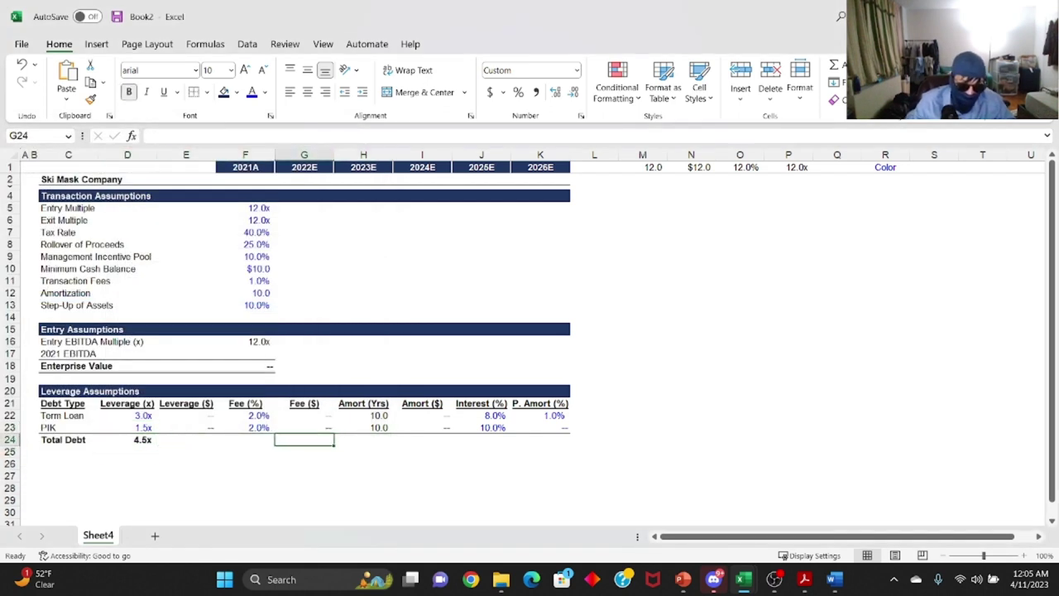
pyautogui.hotkey('ctrl', 'c')
pyautogui.press('Right')
pyautogui.press('Right')
pyautogui.press('Right')
pyautogui.hotkey('ctrl', 'v')
pyautogui.press('Right')
pyautogui.press('Right')
pyautogui.press('Left')
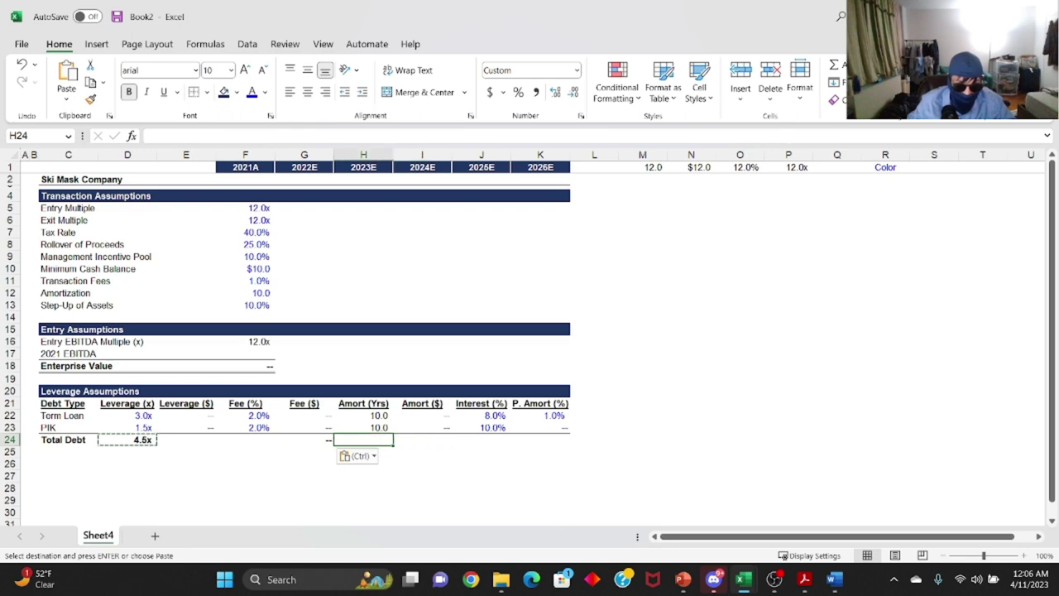
pyautogui.press('Right')
pyautogui.hotkey('ctrl', 'v')
pyautogui.press('Right')
pyautogui.press('Right')
# Check the number format of the Term Loan's Amort ($) in I22 and apply the matching format to the total in I24.
pyautogui.press('Right')
pyautogui.press('Left')
pyautogui.press('Left')
pyautogui.press('Escape')
pyautogui.press('Left')
pyautogui.press('Left')
pyautogui.press('Left')
pyautogui.press('Left')
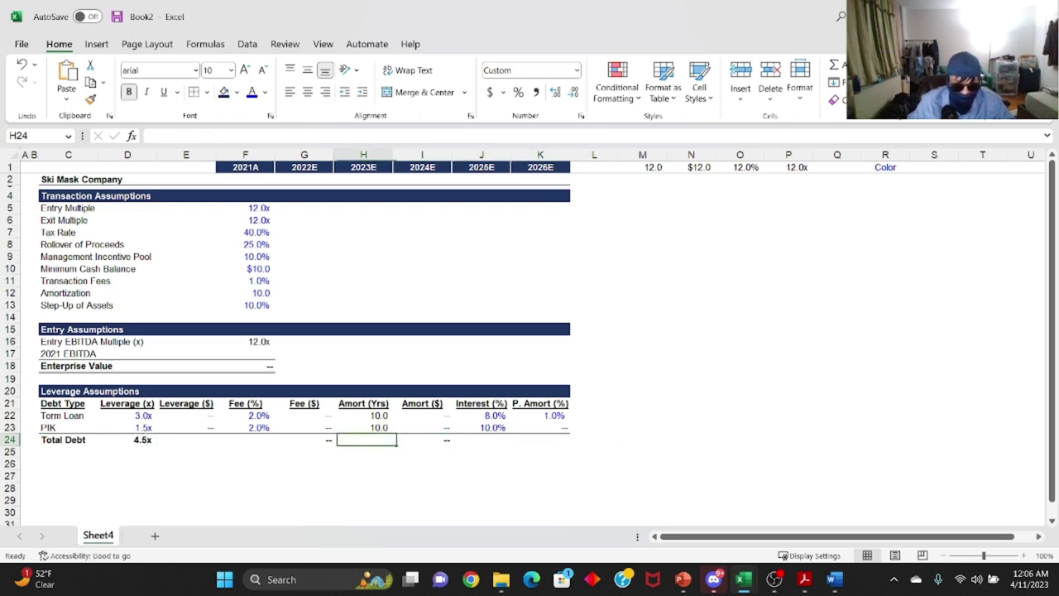
pyautogui.press('Right')
pyautogui.press('Up')
pyautogui.press('Up')
pyautogui.hotkey('ctrl', '1')
pyautogui.press('Return')
pyautogui.press('Down')
pyautogui.press('Down')
pyautogui.hotkey('ctrl', '1')
pyautogui.press('Return')
pyautogui.press('Right')
pyautogui.press('Right')
pyautogui.press('Right')
pyautogui.press('Left')
pyautogui.press('Left')
pyautogui.press('Left')
pyautogui.press('Left')
pyautogui.press('Left')
pyautogui.press('Left')
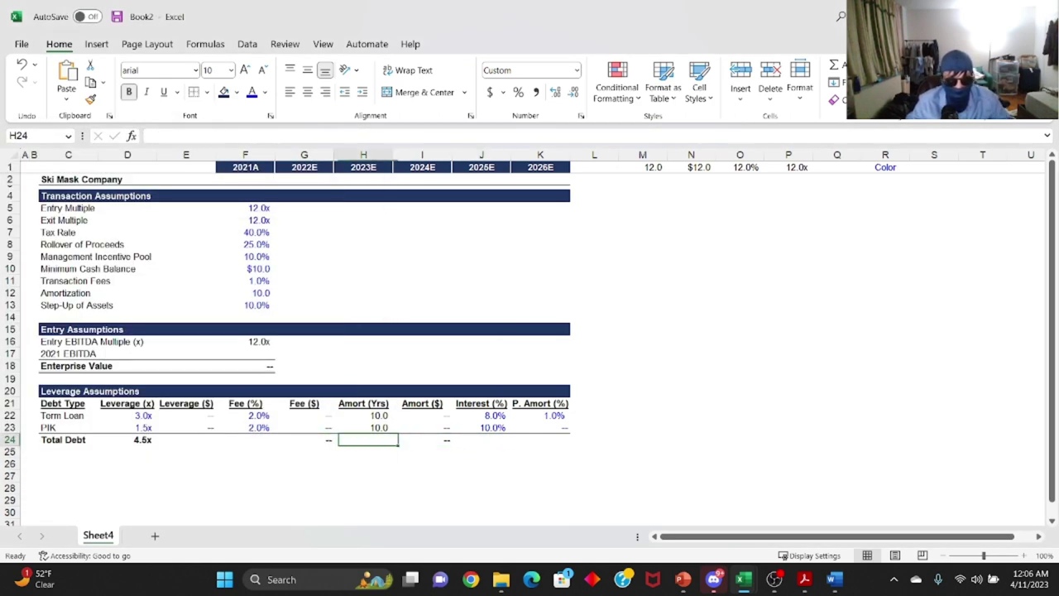
# Copy the entire Leverage Assumptions header row 20 and paste it into row 26 to start a new section.
pyautogui.press('Up')
pyautogui.press('Up')
pyautogui.press('Up')
pyautogui.press('Up')
pyautogui.press('Up')
pyautogui.press('Up')
pyautogui.press('Down')
pyautogui.press('Down')
pyautogui.press('Up')
pyautogui.press('Up')
pyautogui.press('Down')
pyautogui.press('Down')
pyautogui.hotkey('shift', 'space')
pyautogui.hotkey('ctrl', 'c')
pyautogui.press('Down')
pyautogui.hotkey('ctrl', 'Down')
pyautogui.hotkey('ctrl', 'Down')
pyautogui.hotkey('ctrl', 'Up')
pyautogui.press('Down')
pyautogui.press('Down')
pyautogui.press('Down')
pyautogui.press('Up')
pyautogui.hotkey('shift', 'space')
pyautogui.hotkey('ctrl', 'v')
pyautogui.press('Escape')
pyautogui.press('Up')
# Rename the copied section header in C26 as Sources & Uses.
pyautogui.scroll(7, 350, 329)
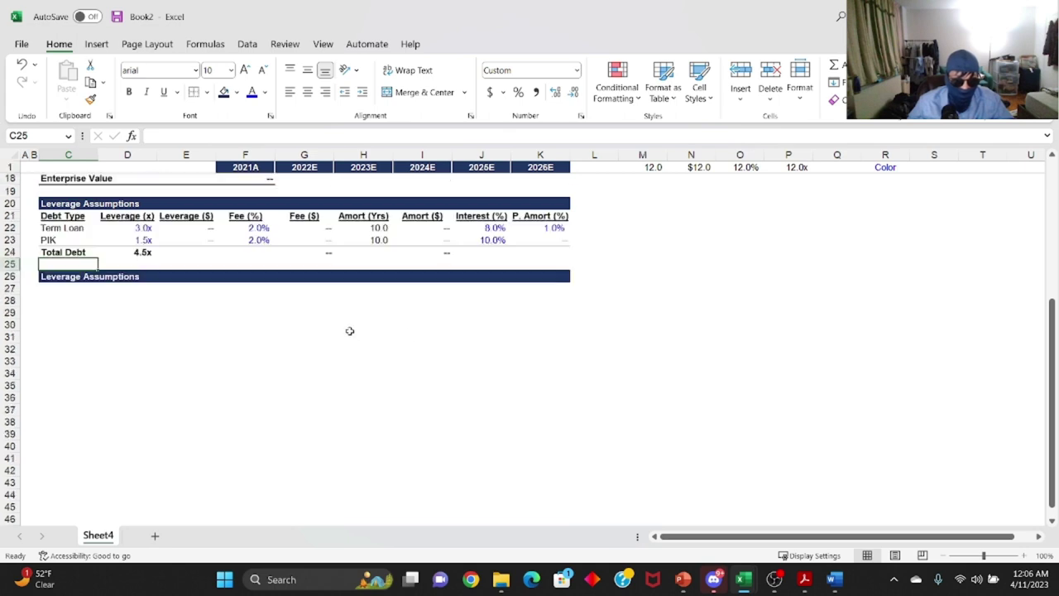
pyautogui.scroll(-1, 391, 218)
pyautogui.press('Down')
pyautogui.press('F2')
pyautogui.hotkey('shift', 'Home')
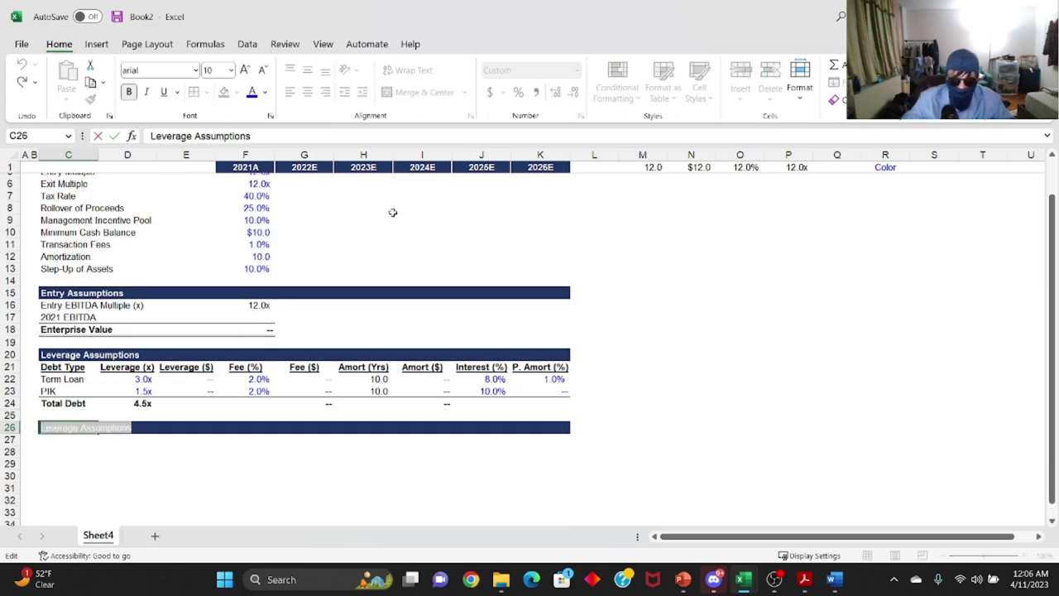
pyautogui.write('Sources & Uses')
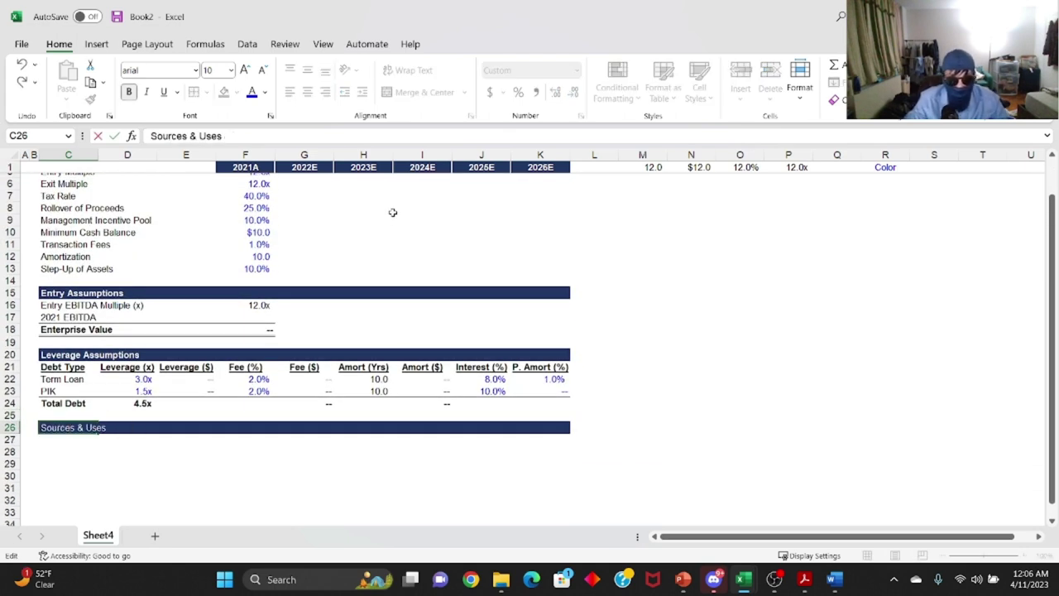
pyautogui.press('Return')
# Enter the bold label Sources in C27 beneath the Sources & Uses header.
pyautogui.write('Sources')
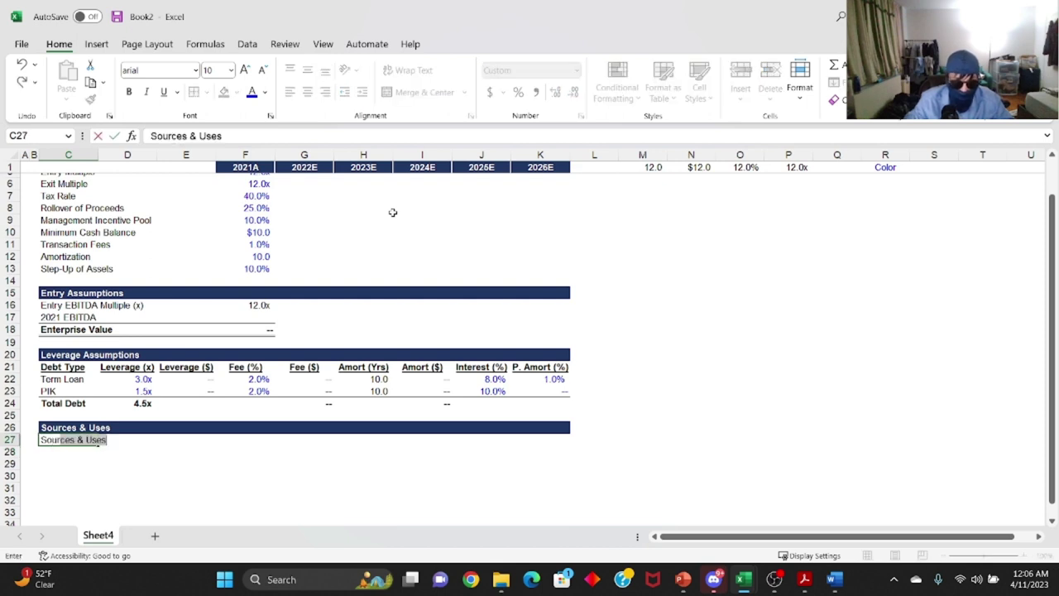
pyautogui.hotkey('ctrl', 'Return')
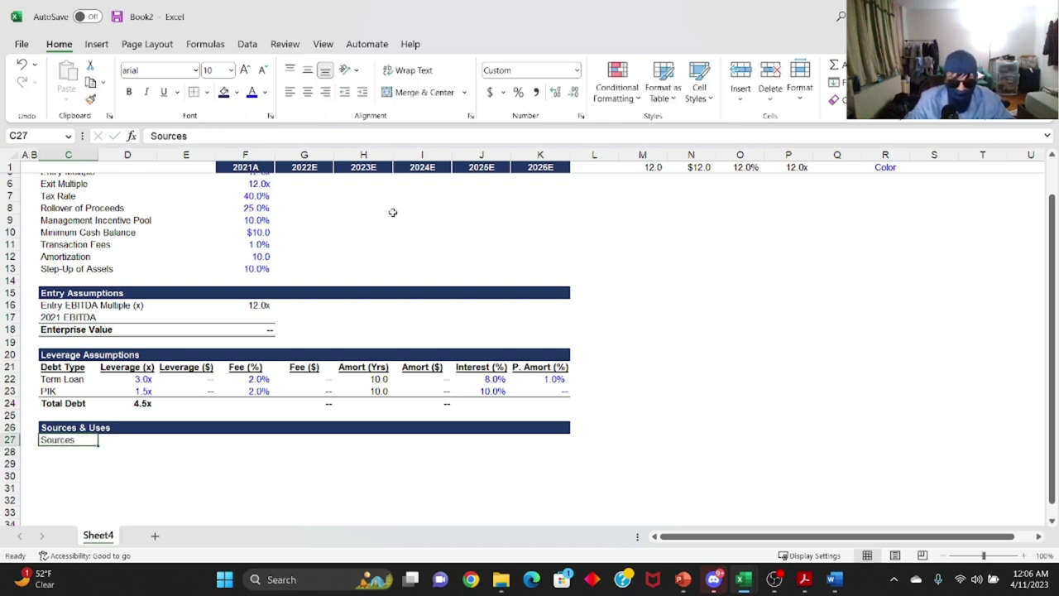
pyautogui.hotkey('ctrl', 'b')
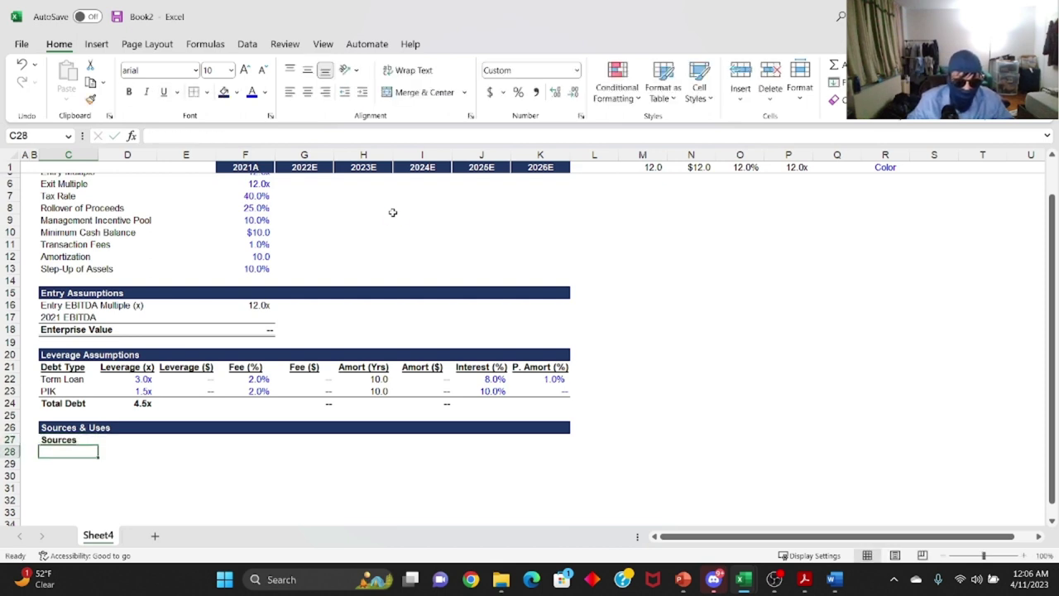
# Underline the Sources label and add a matching bold, underlined Uses header in H27.
pyautogui.press('Right')
pyautogui.press('Right')
pyautogui.press('Right')
pyautogui.press('Right')
pyautogui.press('Right')
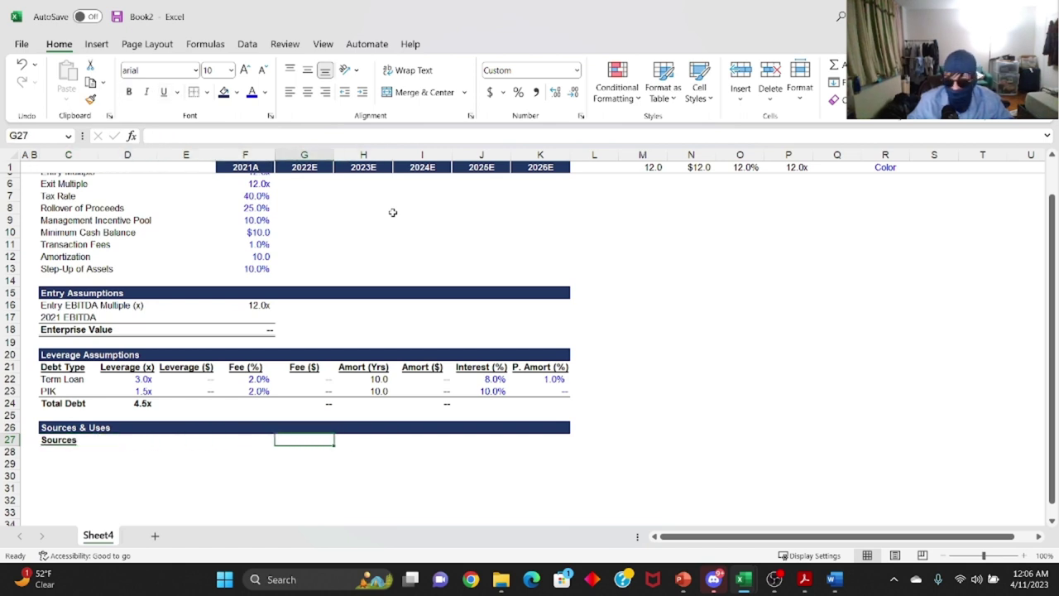
pyautogui.press('Left')
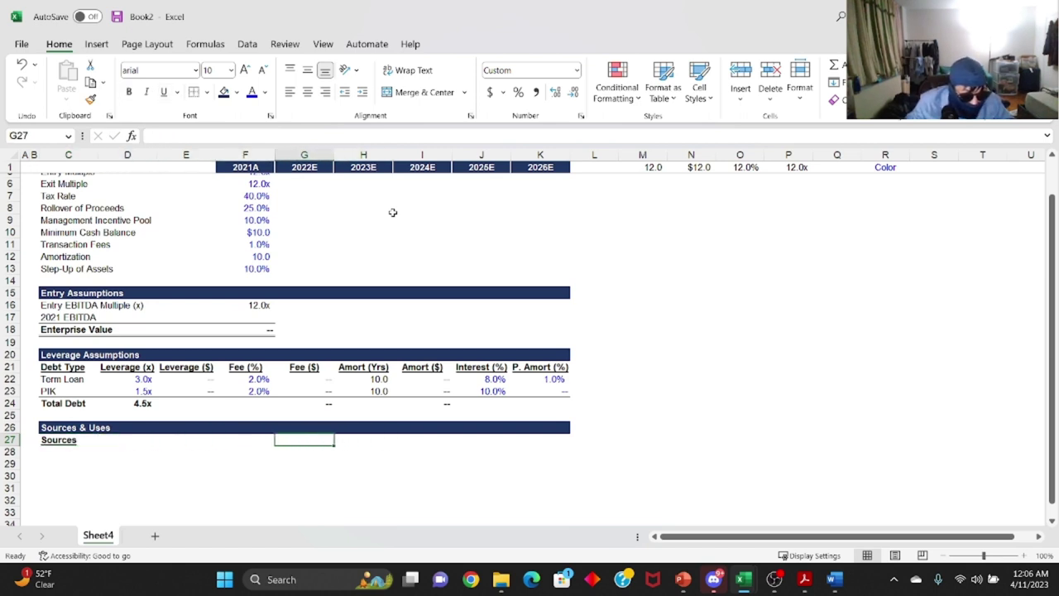
pyautogui.press('Left')
pyautogui.press('Right')
pyautogui.press('Right')
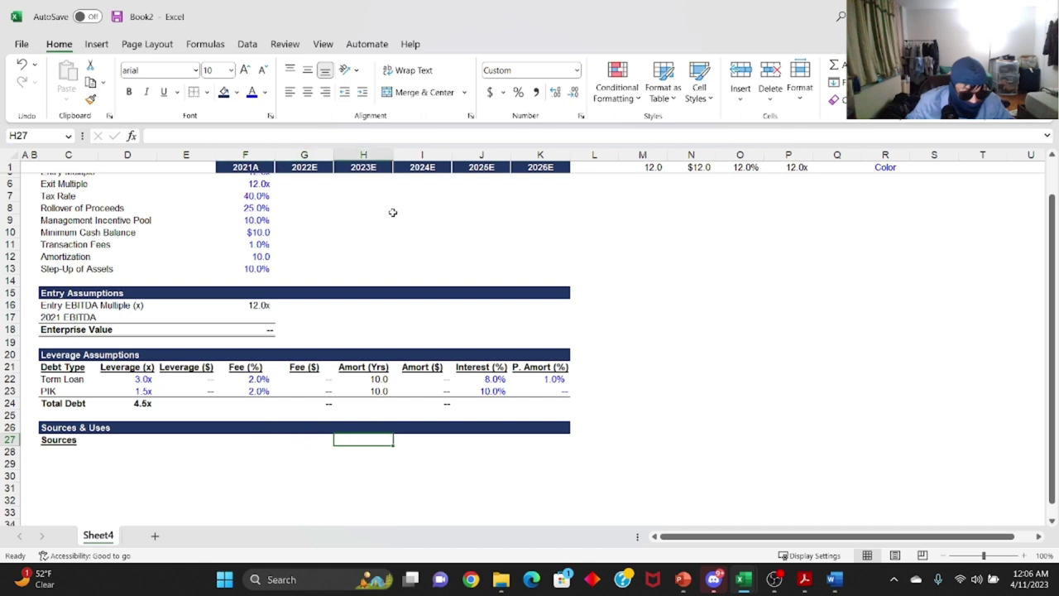
pyautogui.write('U')
pyautogui.hotkey('ctrl', 'Left')
pyautogui.hotkey('ctrl', 'c')
pyautogui.hotkey('ctrl', 'Right')
pyautogui.hotkey('ctrl', 'v')
pyautogui.write('Uses')
pyautogui.press('Return')
# Link C28 to the Term Loan label in C22 and copy the formula down for PIK and Total Debt.
pyautogui.press('Left')
pyautogui.press('Left')
pyautogui.press('Left')
pyautogui.press('Left')
pyautogui.press('Left')
pyautogui.write('=')
pyautogui.press('Up')
pyautogui.press('Up')
pyautogui.press('Up')
pyautogui.press('Up')
pyautogui.press('Up')
pyautogui.press('Up')
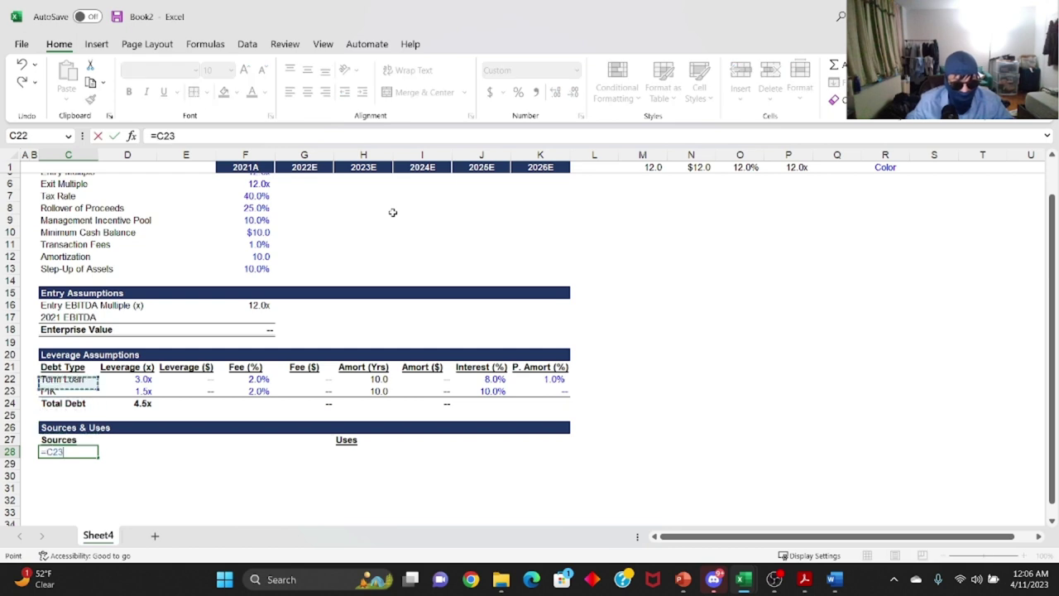
pyautogui.hotkey('ctrl', 'Return')
pyautogui.hotkey('ctrl', 'c')
pyautogui.press('Down')
pyautogui.hotkey('ctrl', 'v')
pyautogui.press('Down')
pyautogui.hotkey('ctrl', 'v')
# Convert the linked Sources labels in C28:C30 to plain values.
pyautogui.press('Down')
pyautogui.press('Escape')
pyautogui.press('Up')
pyautogui.press('Up')
# Make the Total Debt label bold and add a top border across C30:F30.
pyautogui.press('Down')
pyautogui.press('Up')
pyautogui.press('Up')
pyautogui.hotkey('shift', 'Down')
pyautogui.hotkey('shift', 'Down')
pyautogui.hotkey('ctrl', 'c')
pyautogui.hotkey('ctrl', 'alt', 'v')
pyautogui.press('v')
pyautogui.press('Return')
pyautogui.press('Escape')
pyautogui.hotkey('shift', 'Up')
pyautogui.hotkey('shift', 'Up')
pyautogui.press('Down')
pyautogui.press('Down')
pyautogui.hotkey('shift', 'Right')
pyautogui.hotkey('shift', 'Right')
pyautogui.hotkey('shift', 'Right')
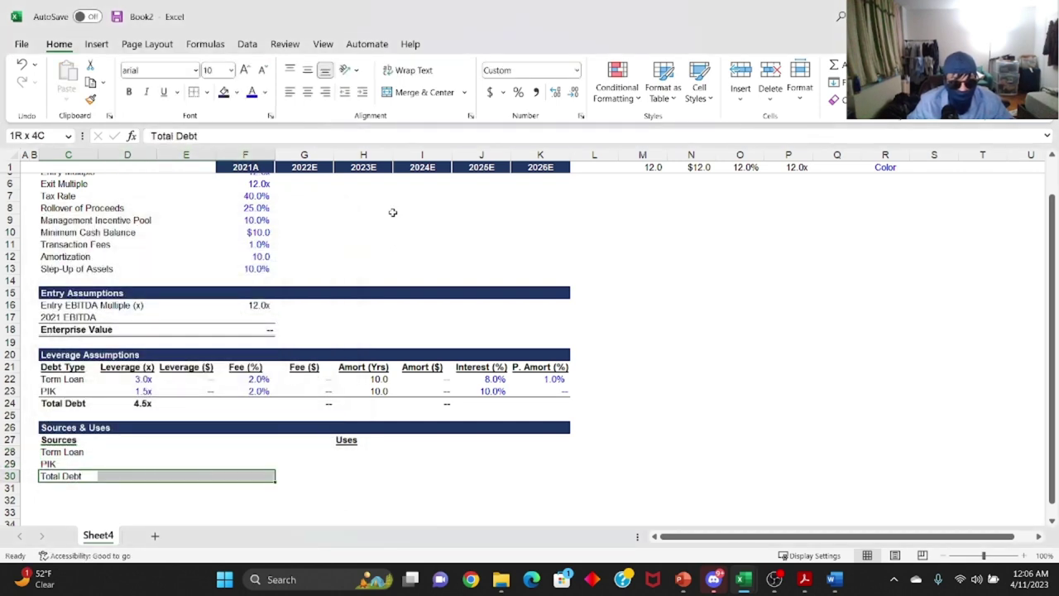
pyautogui.press('Down')
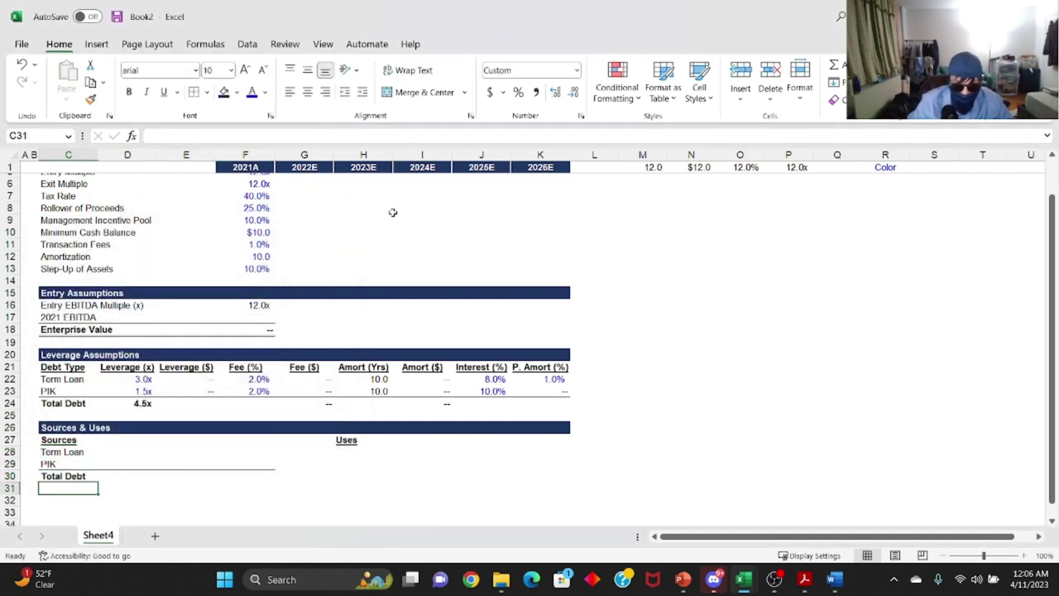
# Enter the labels Sponsor Equity Injection, Management Rollover and Total Sources in C31:C33.
pyautogui.write('Sponsor Equity Injection')
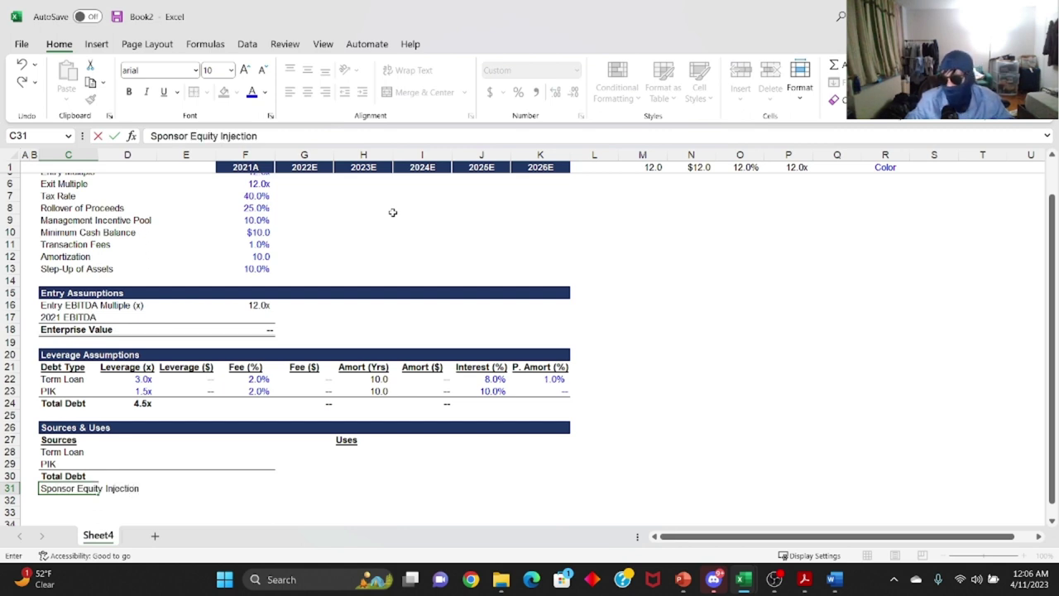
pyautogui.press('Return')
pyautogui.write('Management Rollover')
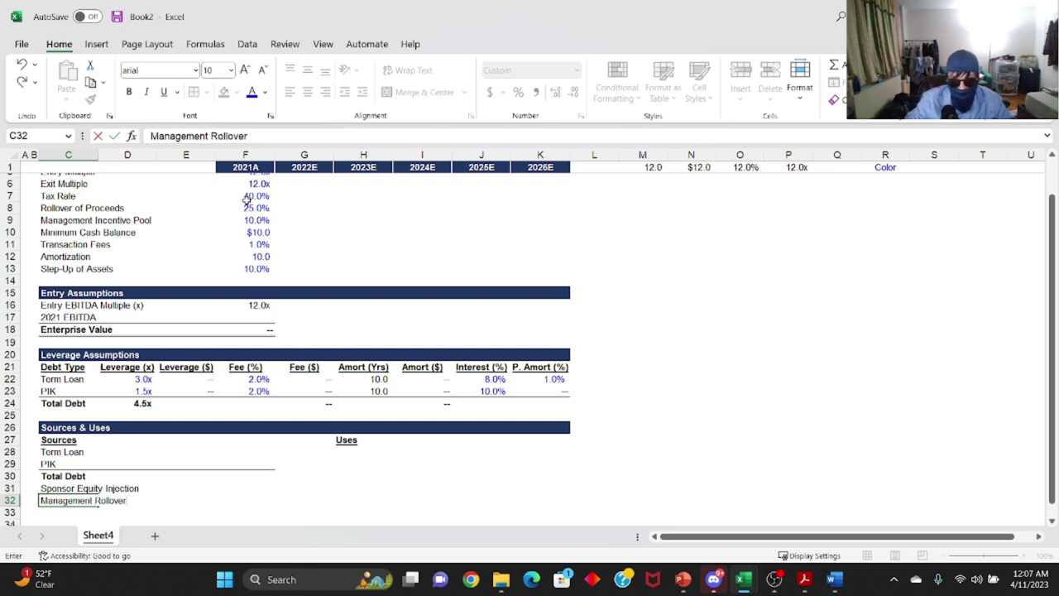
pyautogui.press('Return')
pyautogui.write('Total Debt')
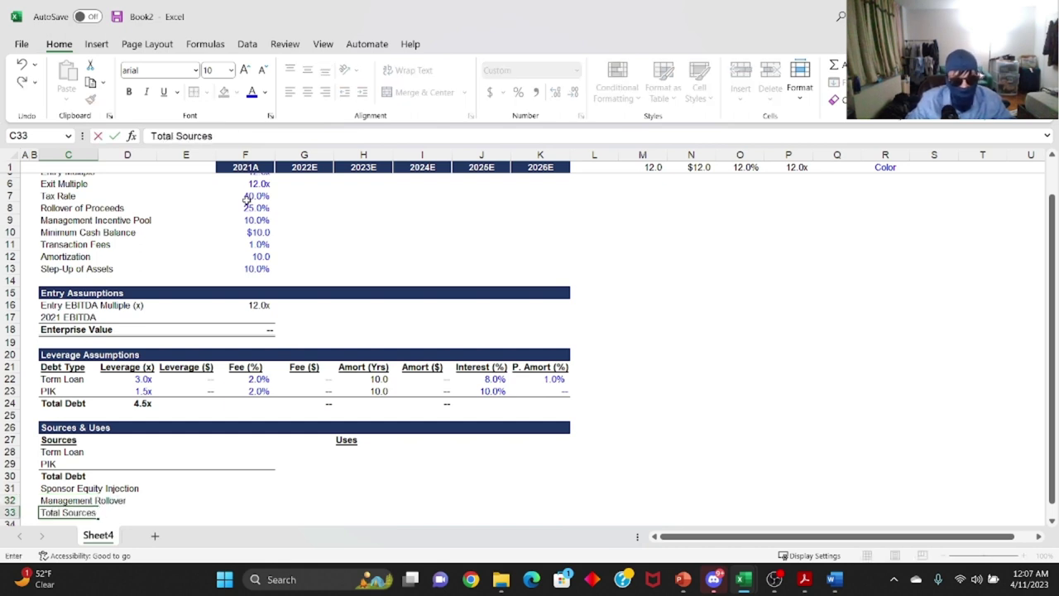
pyautogui.press('Return')
# Format the Total Sources row C33:F33 as bold with top and bottom borders.
pyautogui.press('Up')
pyautogui.hotkey('shift', 'Right')
pyautogui.hotkey('shift', 'Right')
pyautogui.hotkey('shift', 'Right')
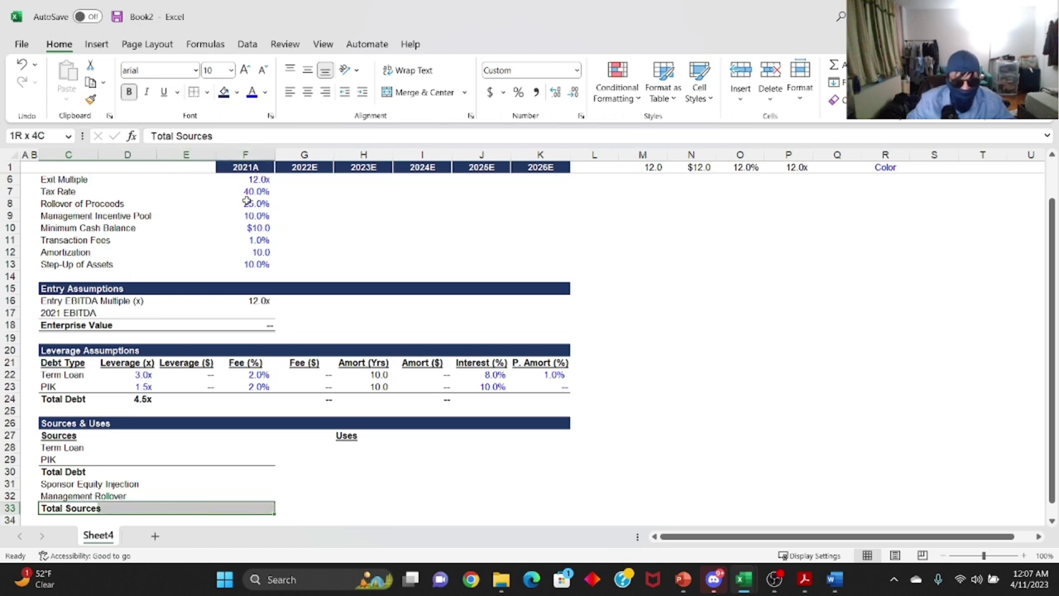
pyautogui.press('Down')
pyautogui.press('Down')
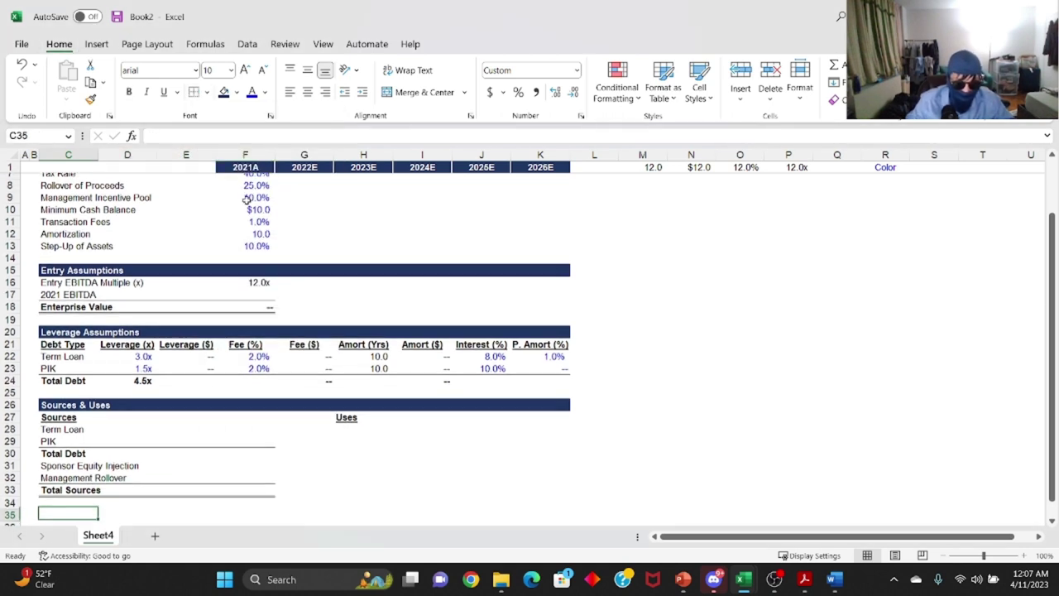
# Copy the formatted Total Sources row C33:F33 to H33:K33 and rename its label as Total Uses.
pyautogui.press('Down')
pyautogui.press('Down')
pyautogui.press('Right')
pyautogui.press('Right')
pyautogui.press('Up')
pyautogui.press('Up')
pyautogui.press('Up')
pyautogui.press('Right')
pyautogui.press('Right')
pyautogui.press('Right')
pyautogui.press('Right')
pyautogui.press('Up')
pyautogui.press('Left')
pyautogui.press('Left')
pyautogui.press('Left')
pyautogui.press('Left')
pyautogui.press('Left')
pyautogui.press('Left')
pyautogui.hotkey('shift', 'Right')
pyautogui.hotkey('shift', 'Right')
pyautogui.hotkey('shift', 'Right')
pyautogui.hotkey('ctrl', 'c')
pyautogui.press('Right')
pyautogui.press('Right')
pyautogui.press('Right')
pyautogui.press('Right')
pyautogui.press('Right')
pyautogui.hotkey('ctrl', 'v')
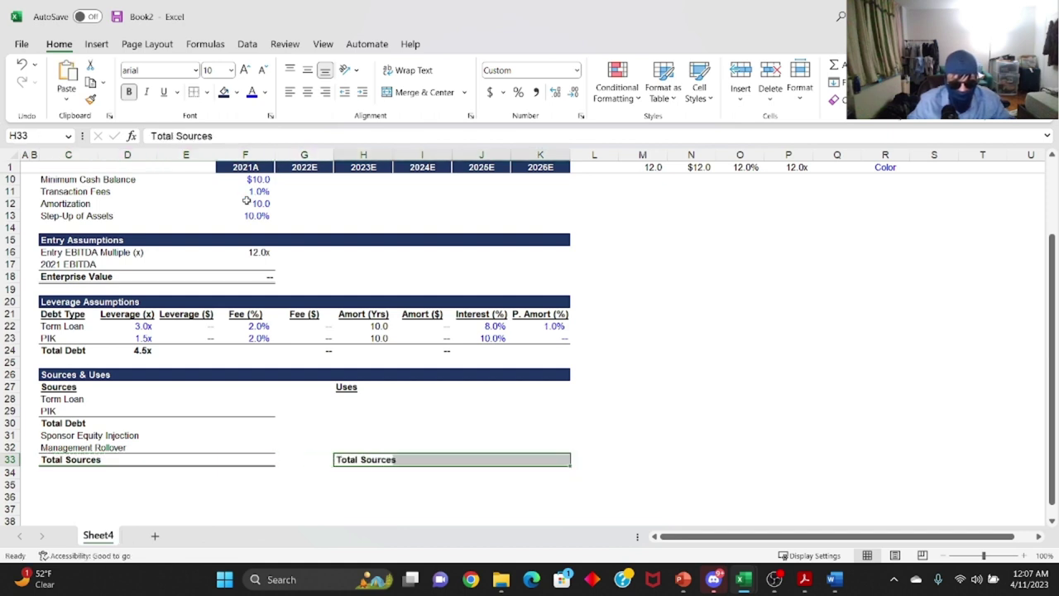
pyautogui.write('Total Us')
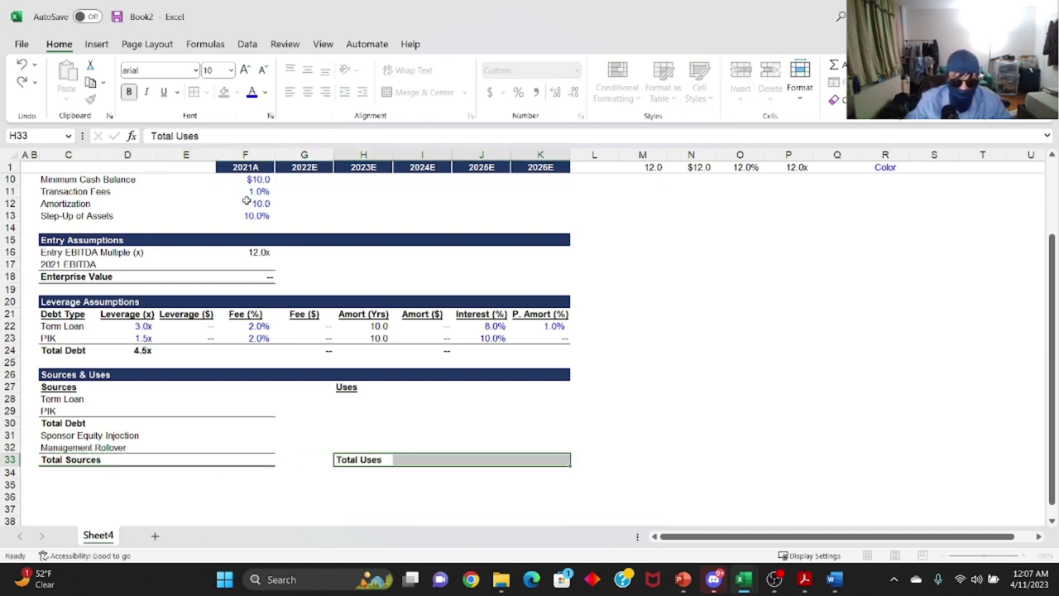
pyautogui.press('Return')
# Enter the Uses labels Purchase Price of Equity in H28 and Transaction Fees in H29.
pyautogui.press('Up')
pyautogui.press('Up')
pyautogui.press('Up')
pyautogui.press('Up')
pyautogui.press('Up')
pyautogui.press('Left')
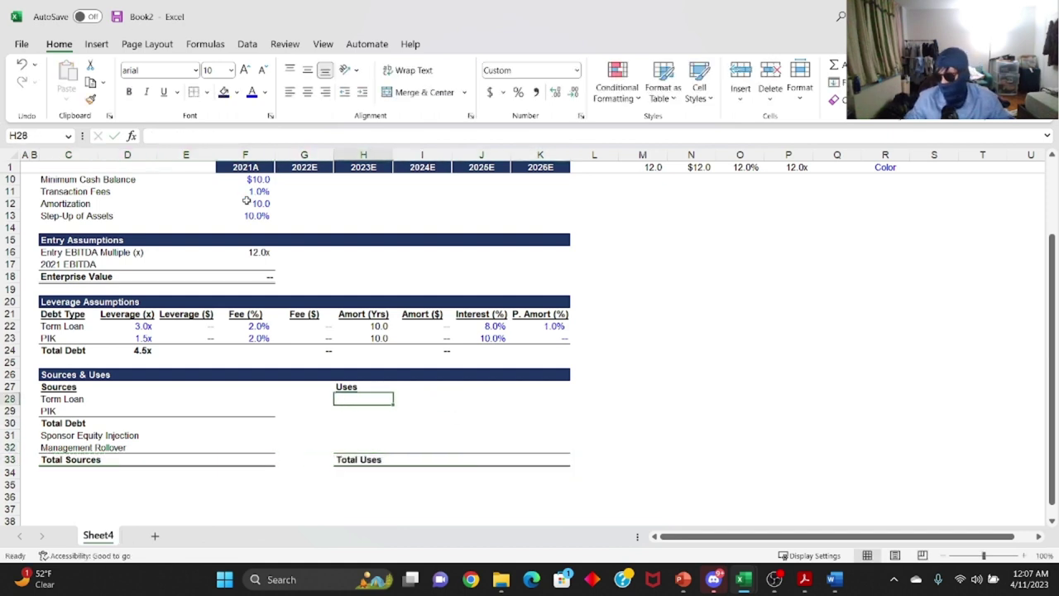
pyautogui.write('Purchase Price of Equity')
pyautogui.press('Return')
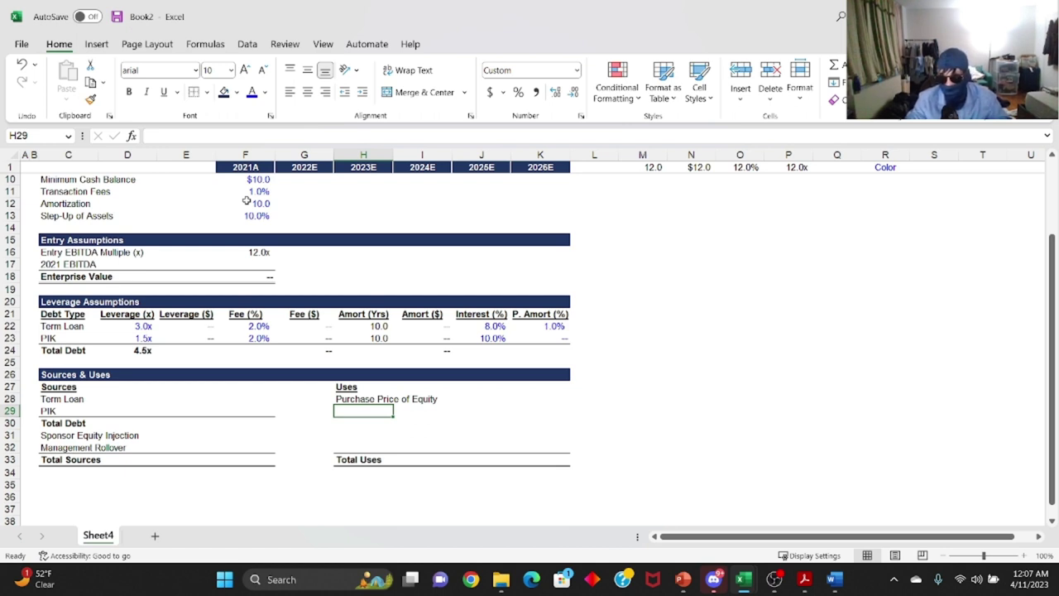
pyautogui.write('Transaction')
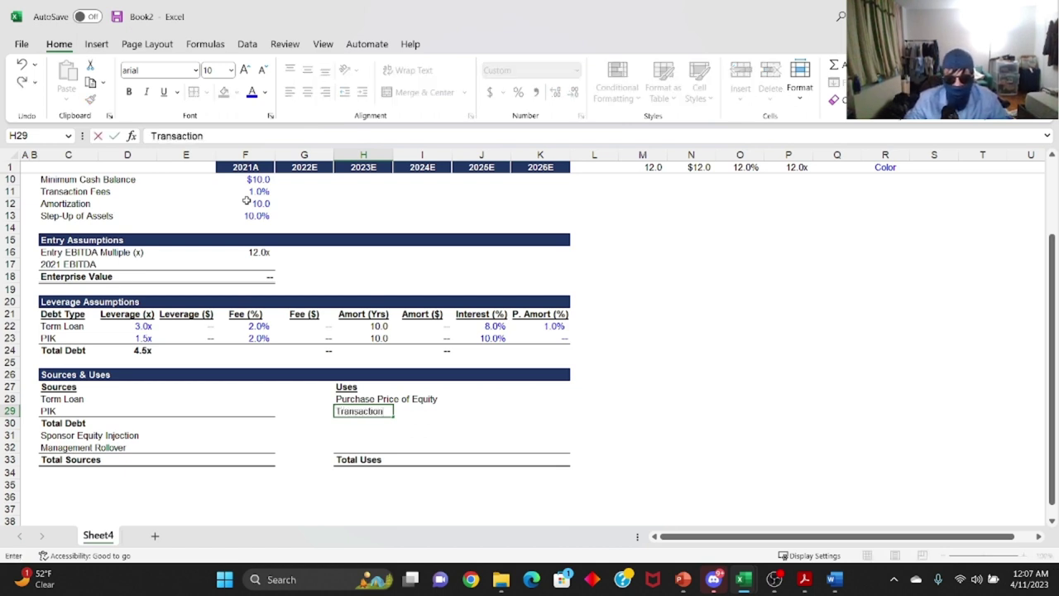
pyautogui.write(' Fees')
pyautogui.press('Return')
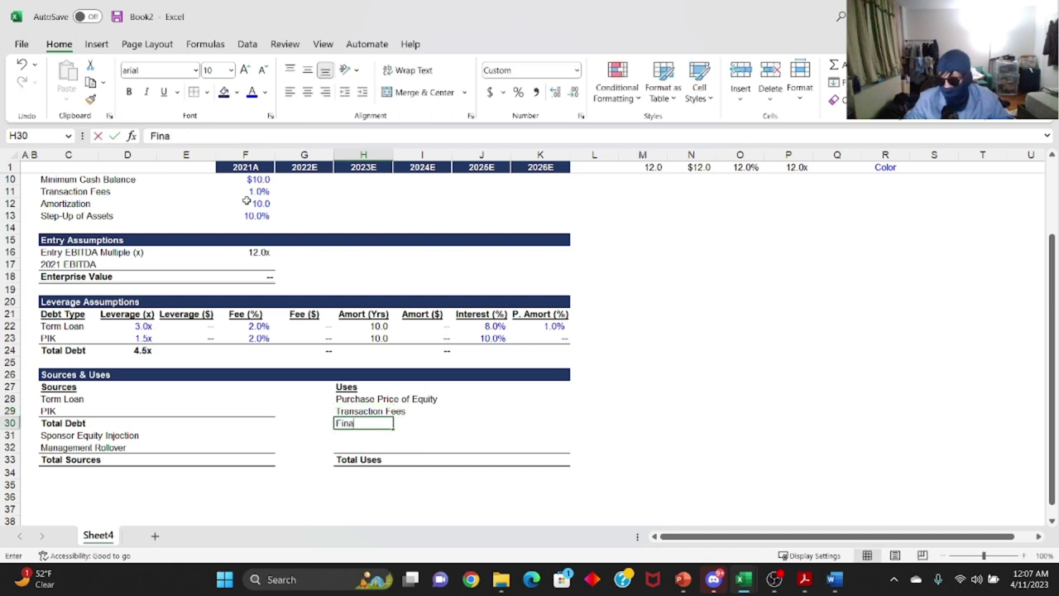
# Enter the Uses labels Financing Fees in H30 and Minimum Cash Balance in H31.
pyautogui.write('Financing Fees')
pyautogui.press('Return')
pyautogui.write('M')
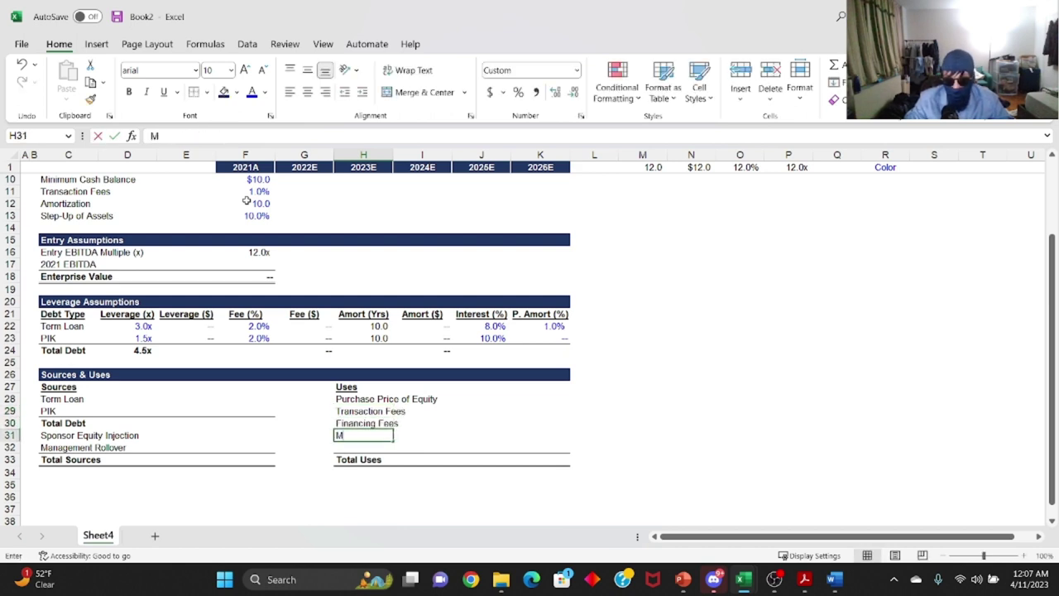
pyautogui.write('Cash Balance')
pyautogui.press('Return')
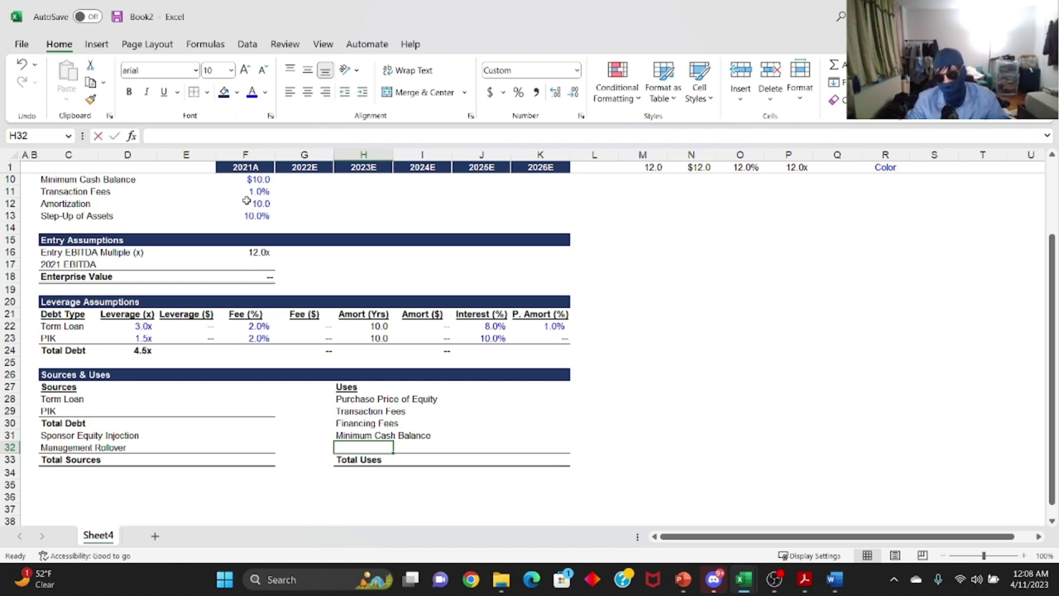
pyautogui.press('Escape')
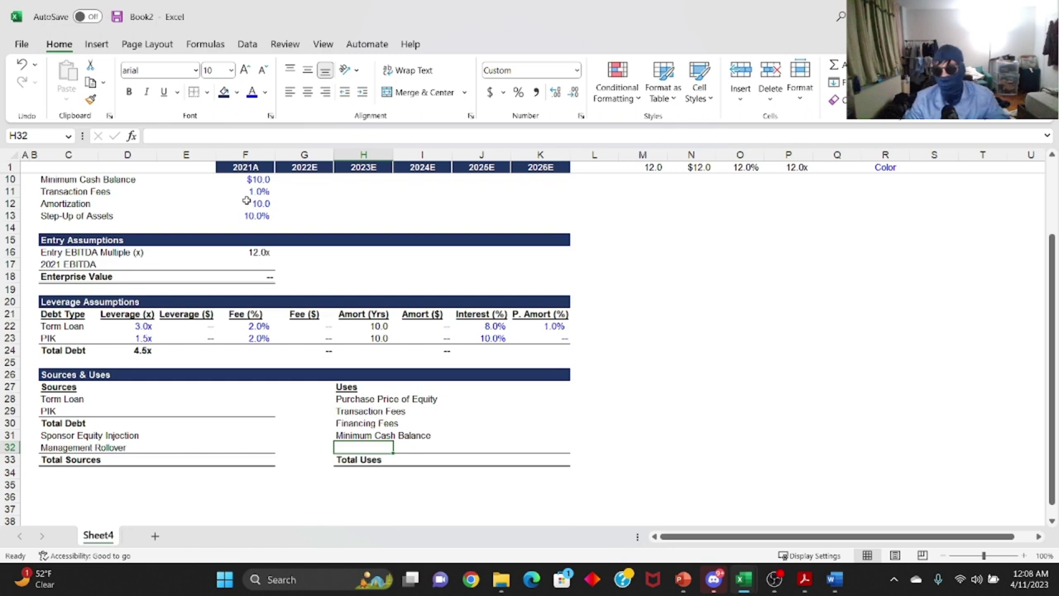
pyautogui.press('Up')
pyautogui.press('Up')
pyautogui.press('Down')
pyautogui.press('Right')
pyautogui.press('Down')
pyautogui.press('Left')
pyautogui.press('Left')
pyautogui.press('Left')
pyautogui.press('Down')
pyautogui.press('Down')
pyautogui.press('Down')
pyautogui.press('Up')
pyautogui.press('Left')
pyautogui.press('Up')
pyautogui.press('Right')
pyautogui.write('=')
pyautogui.press('Right')
# Enter a SUM formula in K33 that totals the Uses amounts above it.
pyautogui.press('Right')
pyautogui.press('Right')
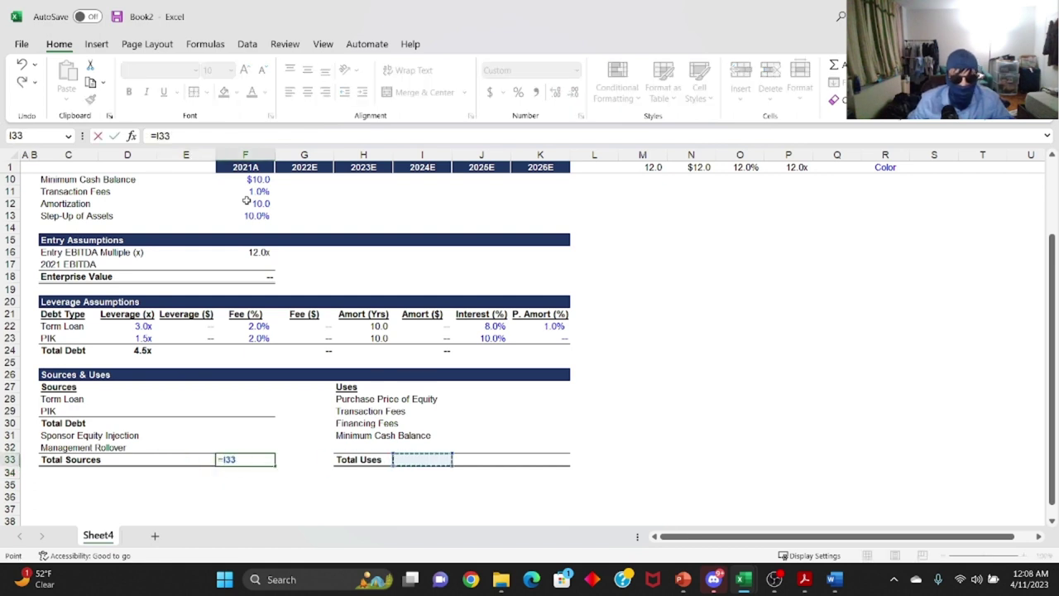
pyautogui.press('Escape')
pyautogui.press('Right')
pyautogui.press('Right')
pyautogui.press('Right')
pyautogui.press('Right')
pyautogui.press('Right')
pyautogui.write('=sum(')
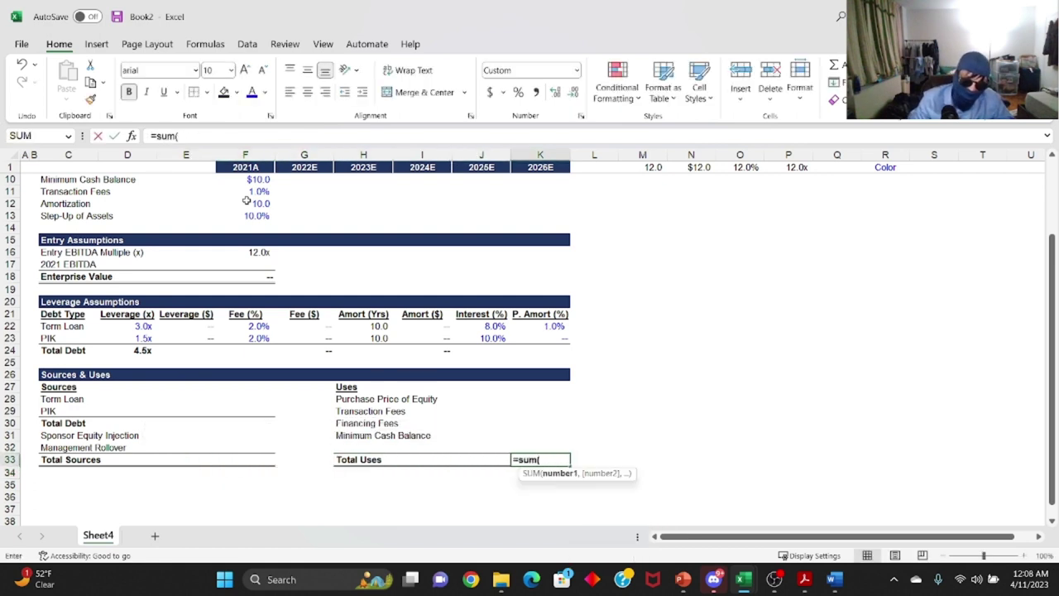
pyautogui.press('Up')
pyautogui.press('Up')
pyautogui.hotkey('shift', 'Up')
pyautogui.hotkey('shift', 'Up')
pyautogui.hotkey('shift', 'Up')
pyautogui.press('Return')
# Link Total Sources in F33 to Total Uses with =K33 and check the reference.
pyautogui.press('Up')
pyautogui.press('Left')
pyautogui.press('Left')
pyautogui.press('Left')
pyautogui.press('Left')
pyautogui.press('Left')
pyautogui.press('Left')
pyautogui.press('Right')
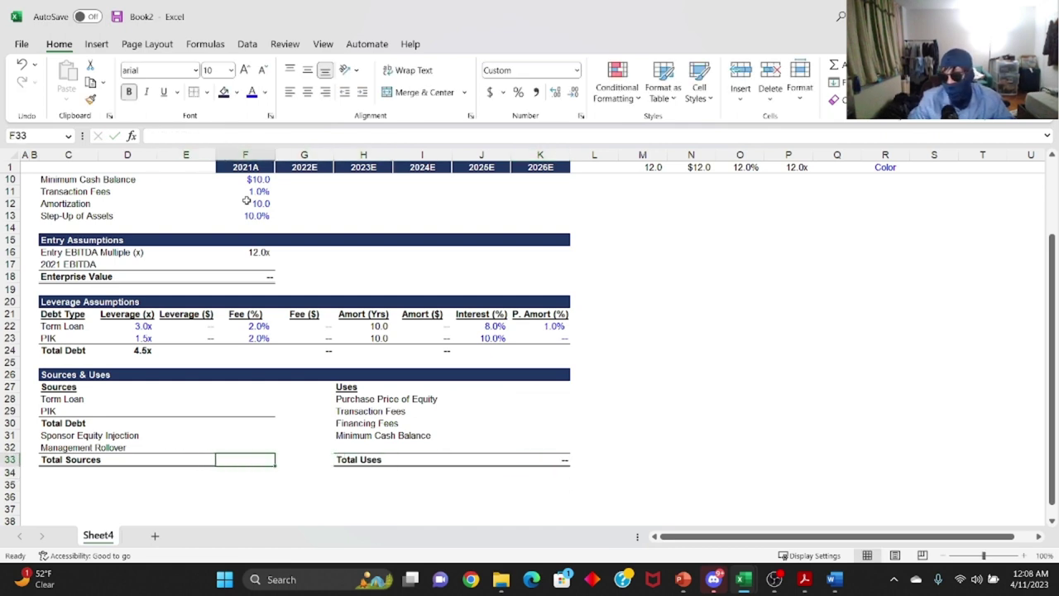
pyautogui.write('=')
pyautogui.press('Right')
pyautogui.press('Right')
pyautogui.press('Right')
pyautogui.press('Right')
pyautogui.press('Right')
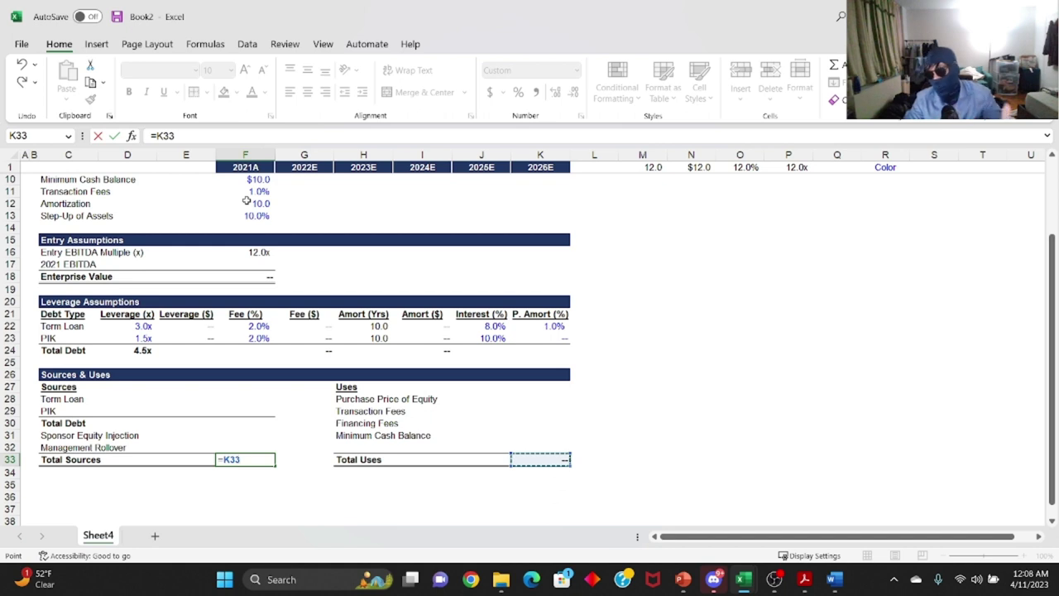
pyautogui.press('Return')
pyautogui.press('Up')
pyautogui.press('F2')
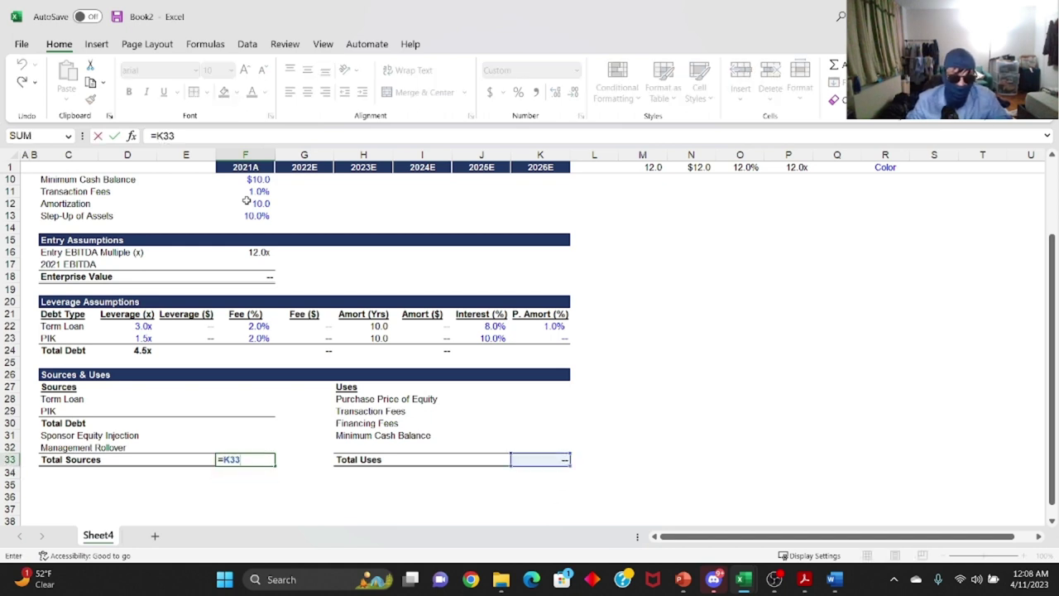
pyautogui.press('Escape')
pyautogui.press('Up')
pyautogui.press('Up')
pyautogui.press('Up')
pyautogui.press('Up')
pyautogui.press('Up')
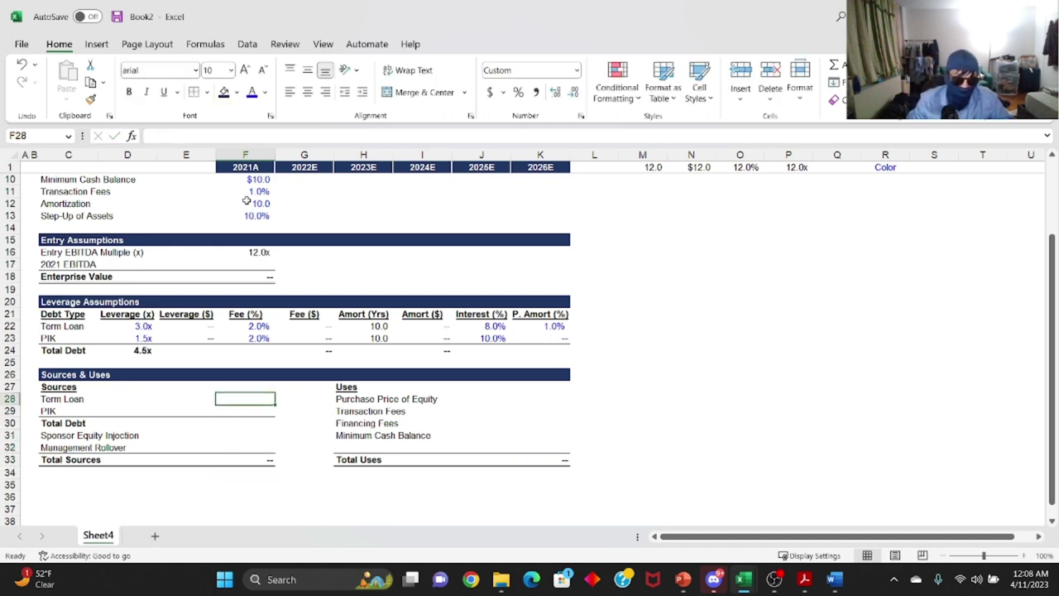
# Link the Term Loan source in F28 to its dollar leverage amount and copy the link down to PIK in F29.
pyautogui.write('=')
pyautogui.press('Up')
pyautogui.press('Up')
pyautogui.press('Up')
pyautogui.press('Up')
pyautogui.press('Up')
pyautogui.press('Up')
pyautogui.press('Left')
pyautogui.press('Return')
pyautogui.press('Up')
pyautogui.hotkey('ctrl', 'c')
pyautogui.press('Down')
pyautogui.hotkey('ctrl', 'v')
# Enter a SUM formula for Total Debt in F30 covering Term Loan and PIK, and check its references.
pyautogui.press('Down')
pyautogui.press('Down')
pyautogui.press('Escape')
pyautogui.press('Up')
pyautogui.hotkey('alt', '=')
pyautogui.press('Return')
pyautogui.press('Up')
pyautogui.press('Up')
pyautogui.press('Down')
pyautogui.press('F2')
pyautogui.press('Escape')
# Review the Total Sources formula in F33 and the empty Sources and Uses amounts that still need formulas.
pyautogui.press('Down')
pyautogui.press('Down')
pyautogui.press('Down')
pyautogui.press('Up')
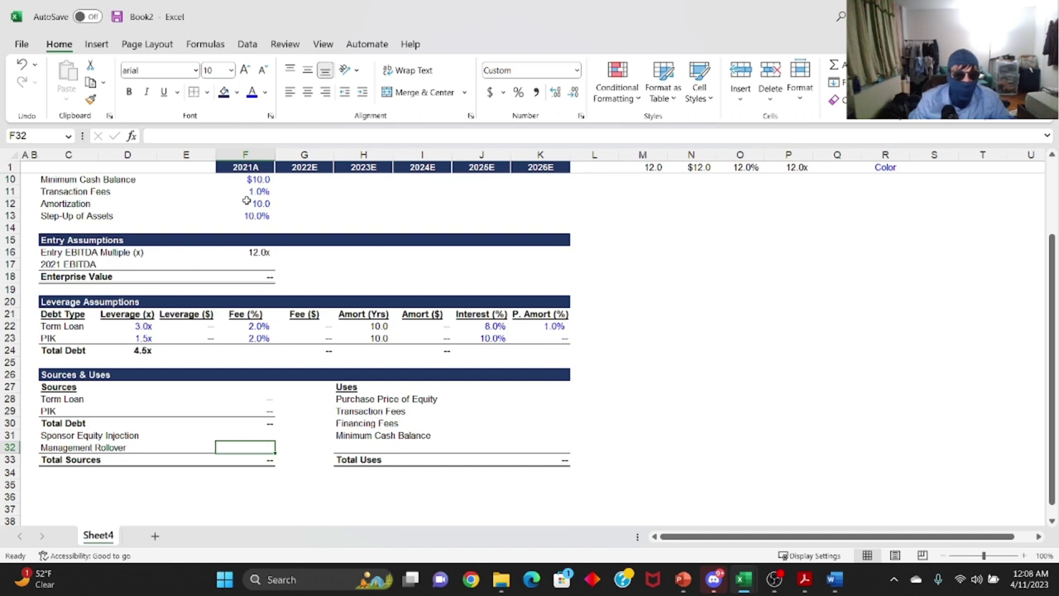
pyautogui.press('Up')
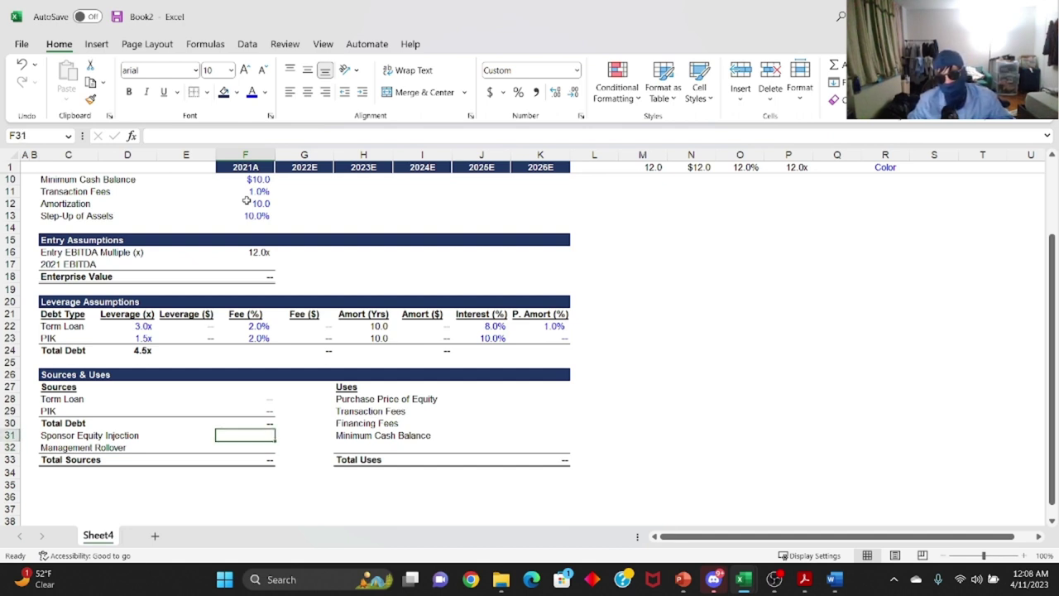
pyautogui.press('Down')
pyautogui.press('Down')
pyautogui.press('Up')
pyautogui.press('Down')
pyautogui.press('F2')
pyautogui.press('Escape')
pyautogui.press('Right')
pyautogui.press('Right')
pyautogui.press('Right')
pyautogui.press('Right')
pyautogui.press('Right')
pyautogui.press('Left')
pyautogui.press('Left')
pyautogui.press('Left')
pyautogui.press('Left')
pyautogui.press('Left')
pyautogui.press('Left')
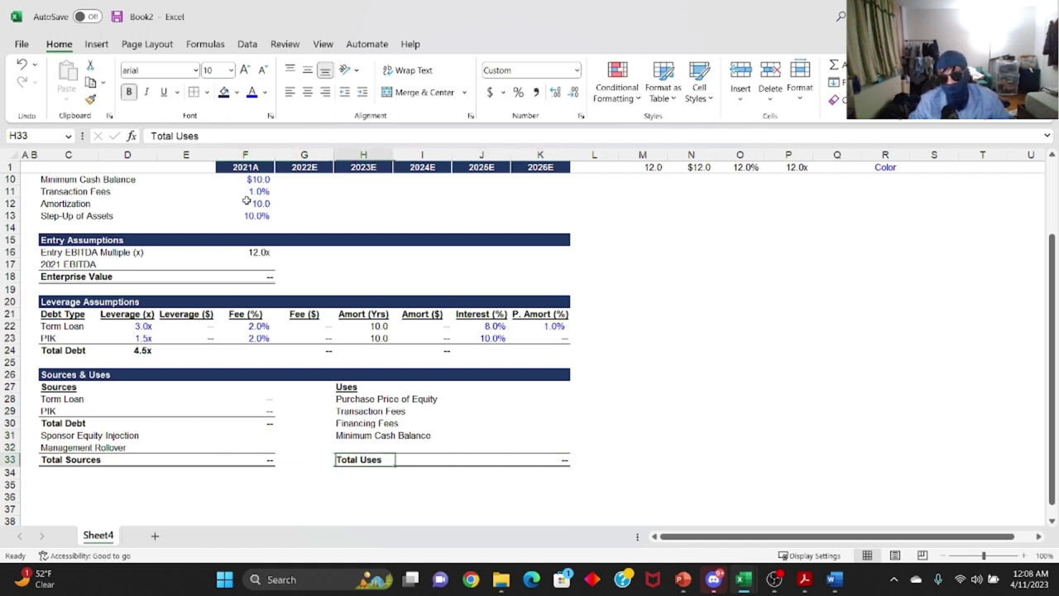
pyautogui.press('Up')
pyautogui.press('Up')
pyautogui.press('Right')
pyautogui.press('Up')
pyautogui.press('Down')
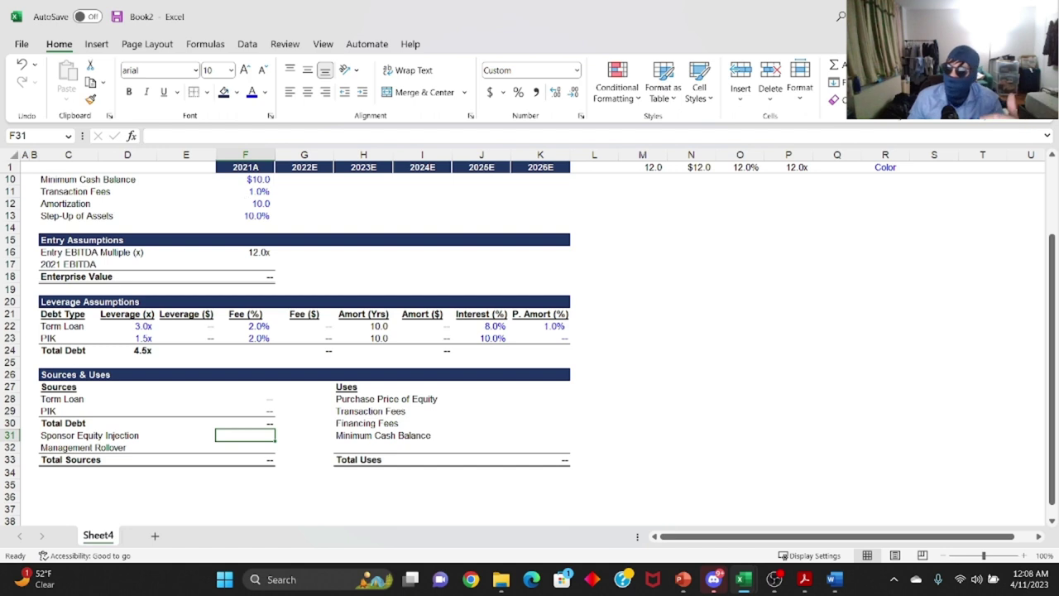
# Calculate Management Rollover in F32 as Rollover of Proceeds times Enterprise Value with =F8*F18.
pyautogui.scroll(2, 313, 331)
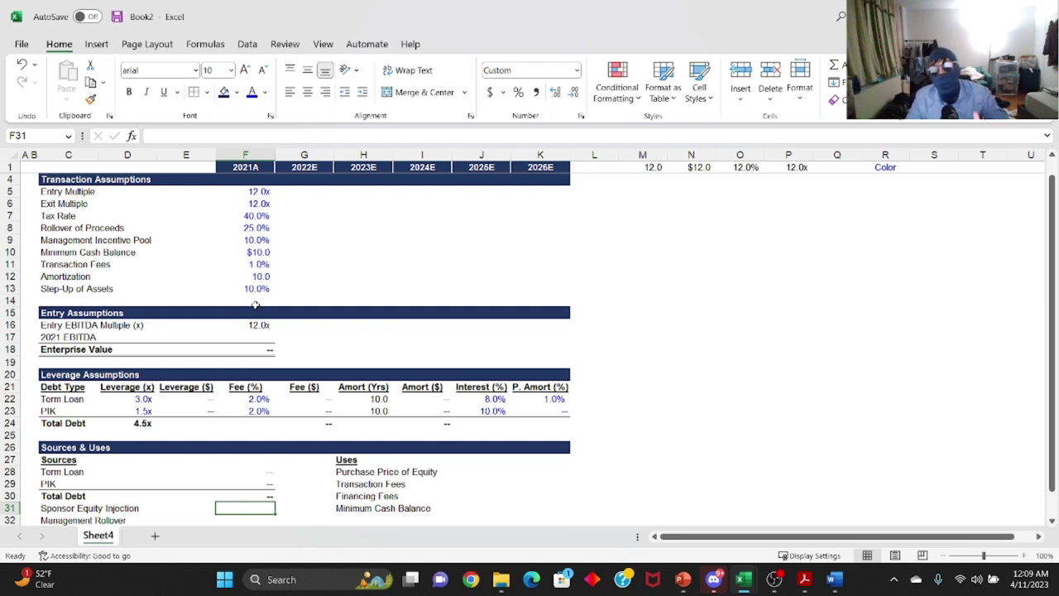
pyautogui.click(263, 240)
pyautogui.click(259, 229)
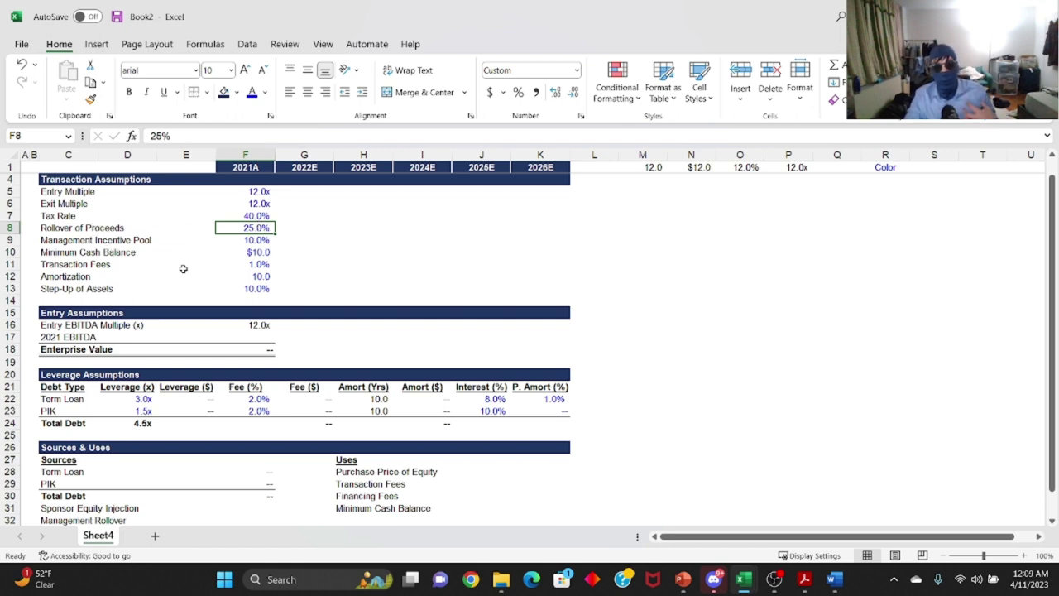
pyautogui.scroll(-2, 194, 273)
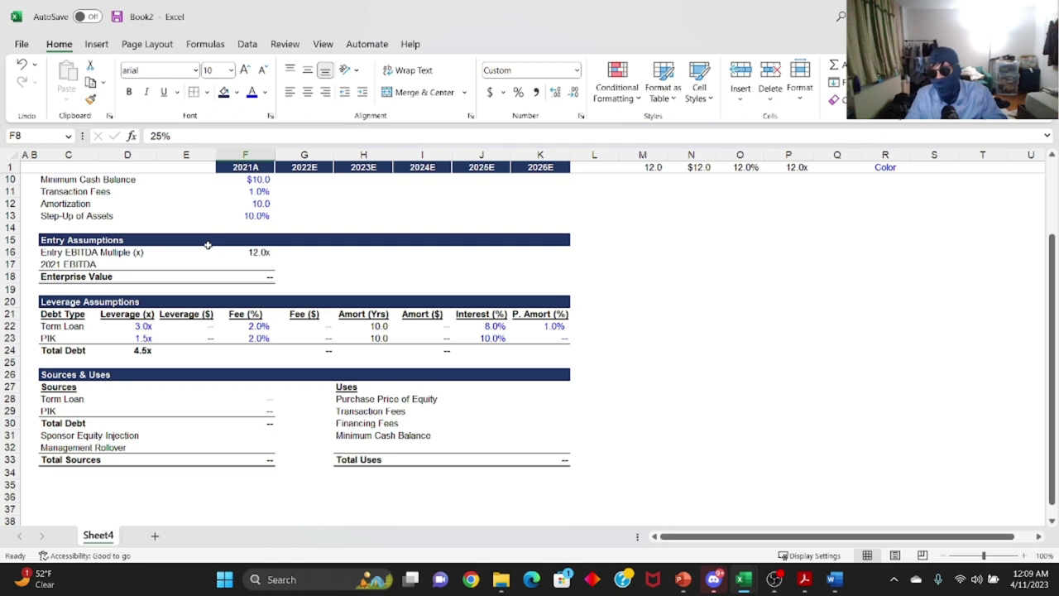
pyautogui.click(246, 446)
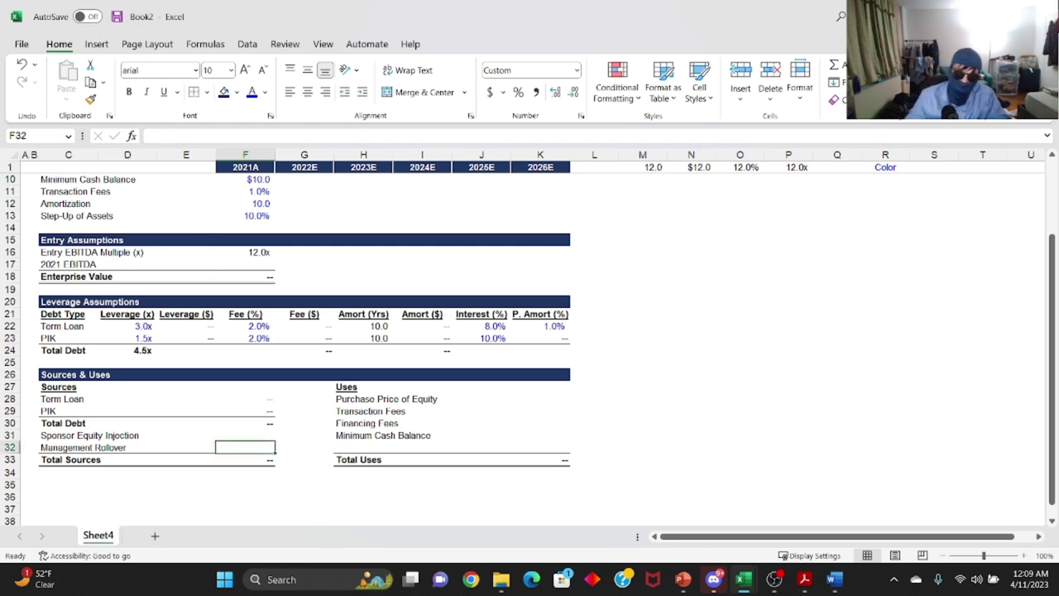
pyautogui.write('=')
pyautogui.scroll(3, 230, 286)
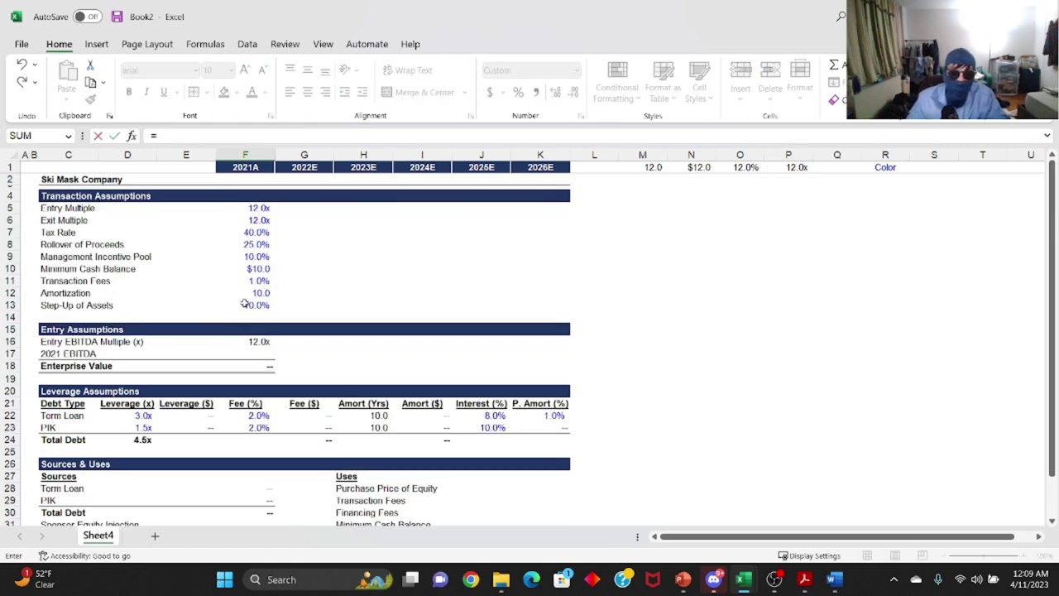
pyautogui.click(256, 245)
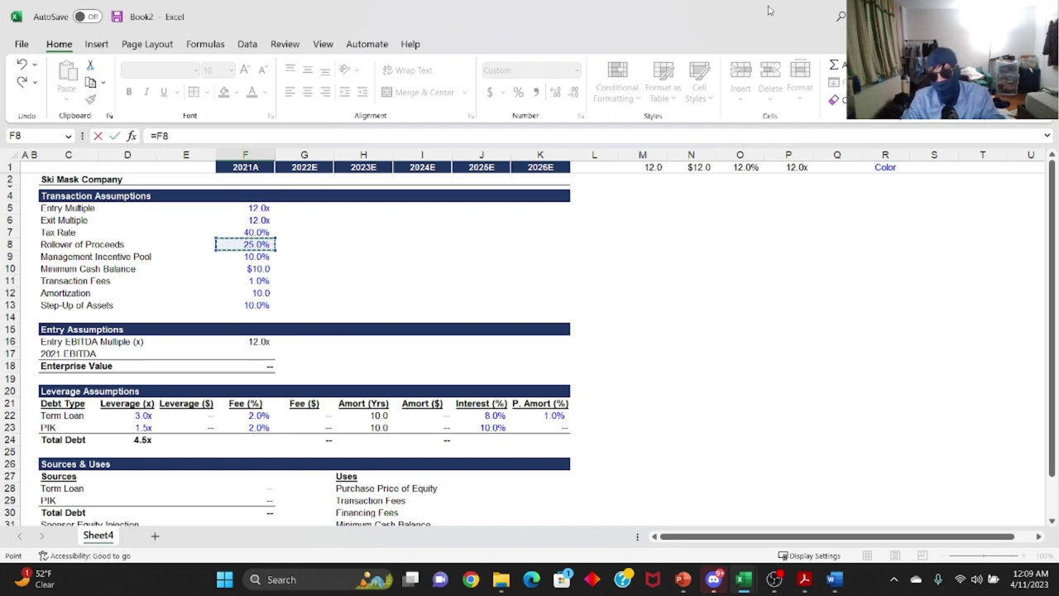
pyautogui.write('*')
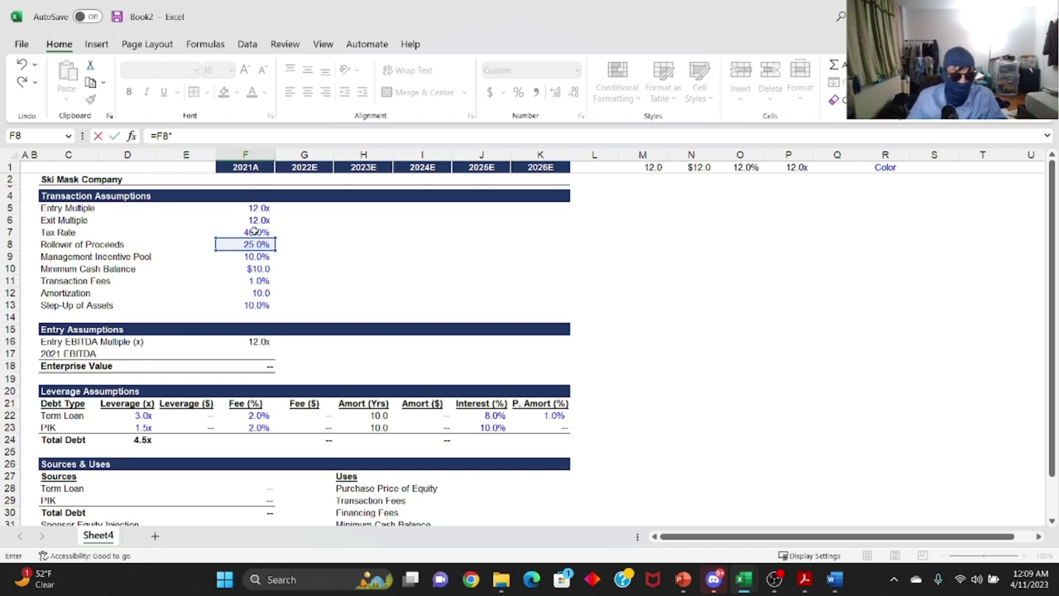
pyautogui.scroll(-4, 264, 297)
pyautogui.scroll(2, 264, 297)
pyautogui.click(261, 258)
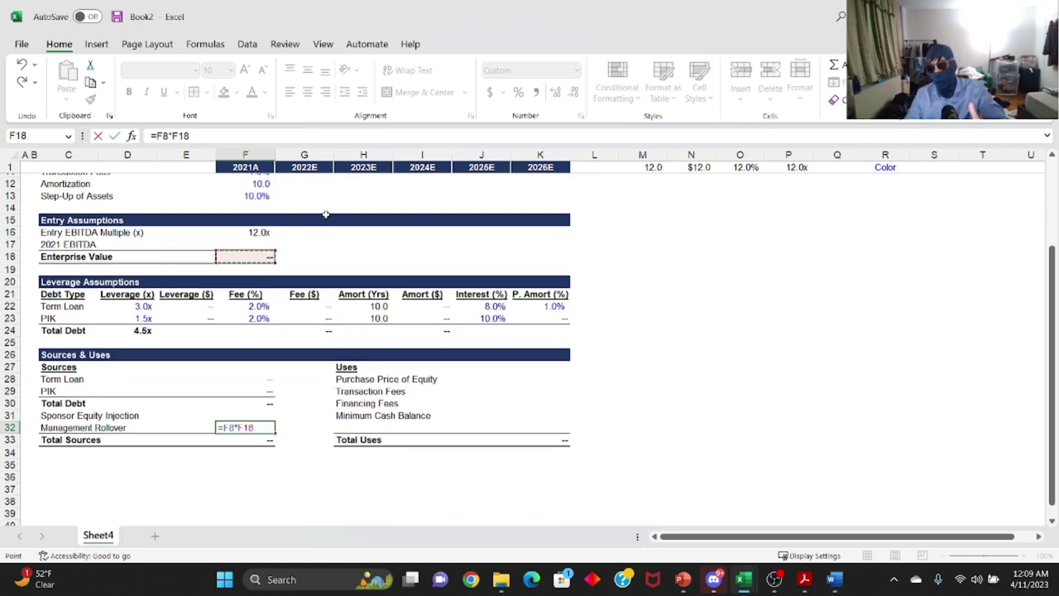
pyautogui.press('Return')
# Calculate Sponsor Equity Injection in F31 as =F33-F30-F32 and check its references.
pyautogui.press('Up')
pyautogui.press('Up')
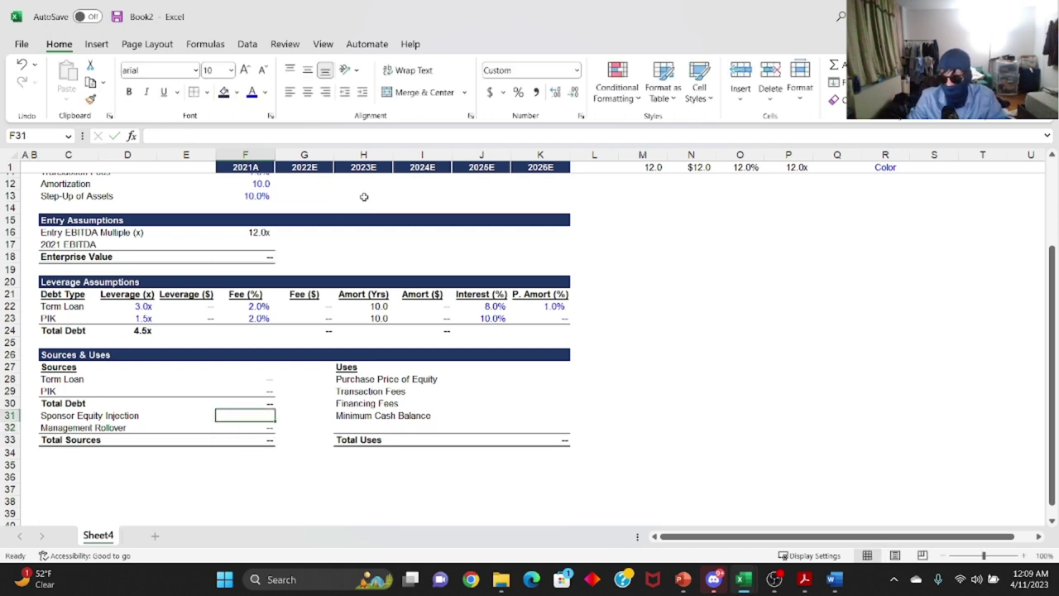
pyautogui.write('=')
pyautogui.press('Down')
pyautogui.press('Down')
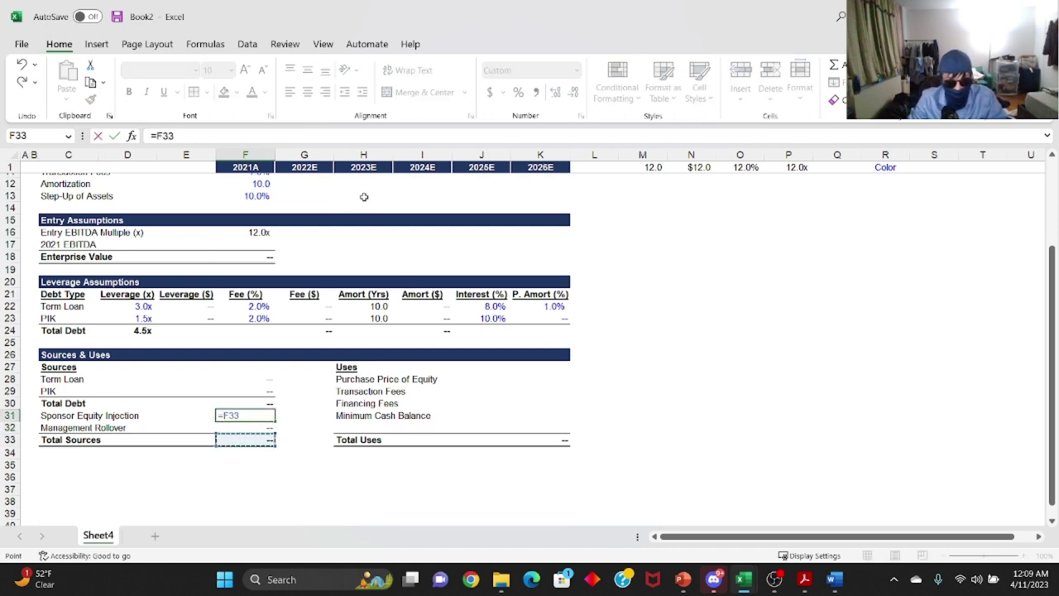
pyautogui.write('-')
pyautogui.press('Up')
pyautogui.write('-')
pyautogui.press('Down')
pyautogui.press('Return')
pyautogui.press('Up')
pyautogui.press('F2')
pyautogui.press('Escape')
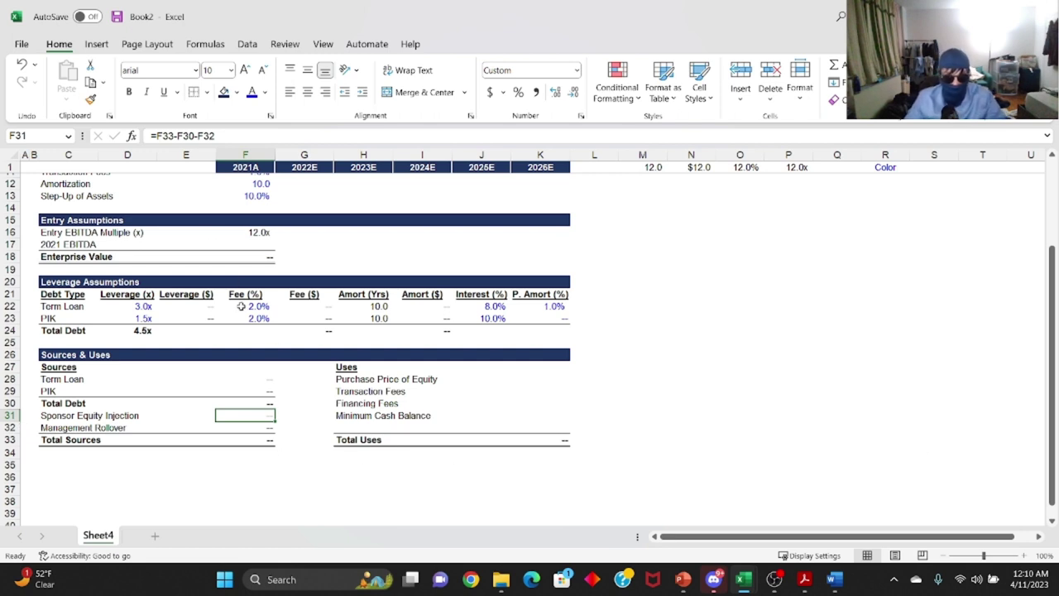
# Copy the Sources & Uses header row to row 35 and retitle it Goodwill Calculations.
pyautogui.click(116, 358)
pyautogui.hotkey('shift', 'space')
pyautogui.hotkey('ctrl', 'c')
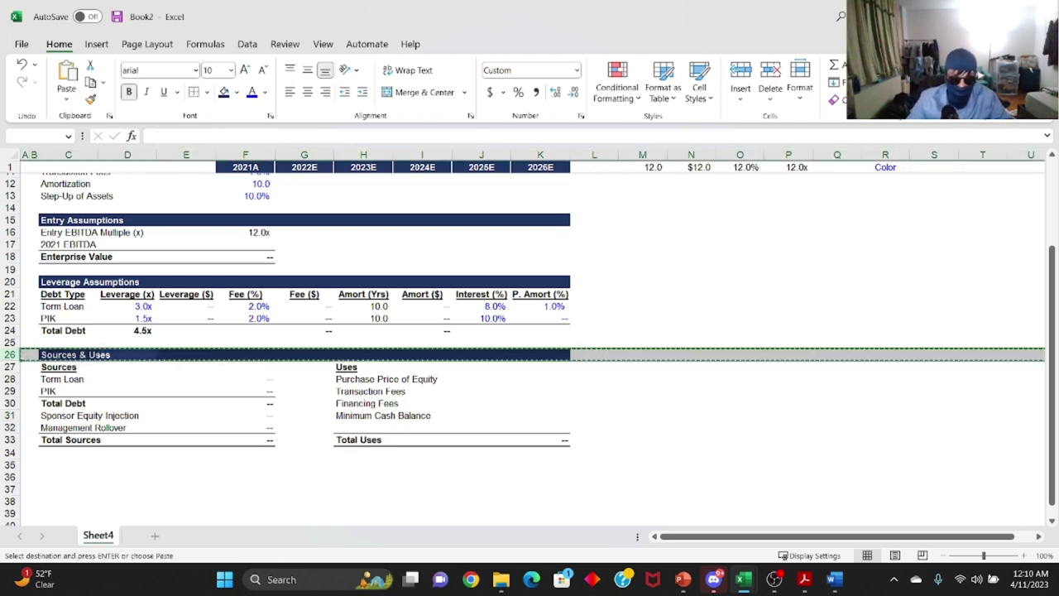
pyautogui.scroll(-2, 182, 426)
pyautogui.click(127, 392)
pyautogui.hotkey('shift', 'space')
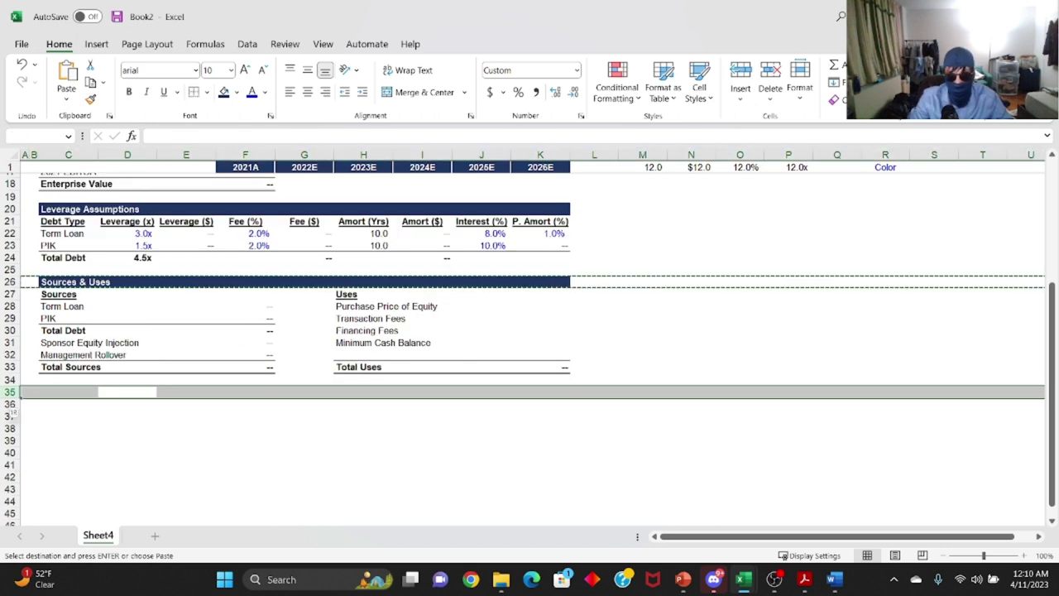
pyautogui.press('Return')
pyautogui.press('Left')
pyautogui.press('F2')
pyautogui.hotkey('ctrl', 'a')
pyautogui.write('G')
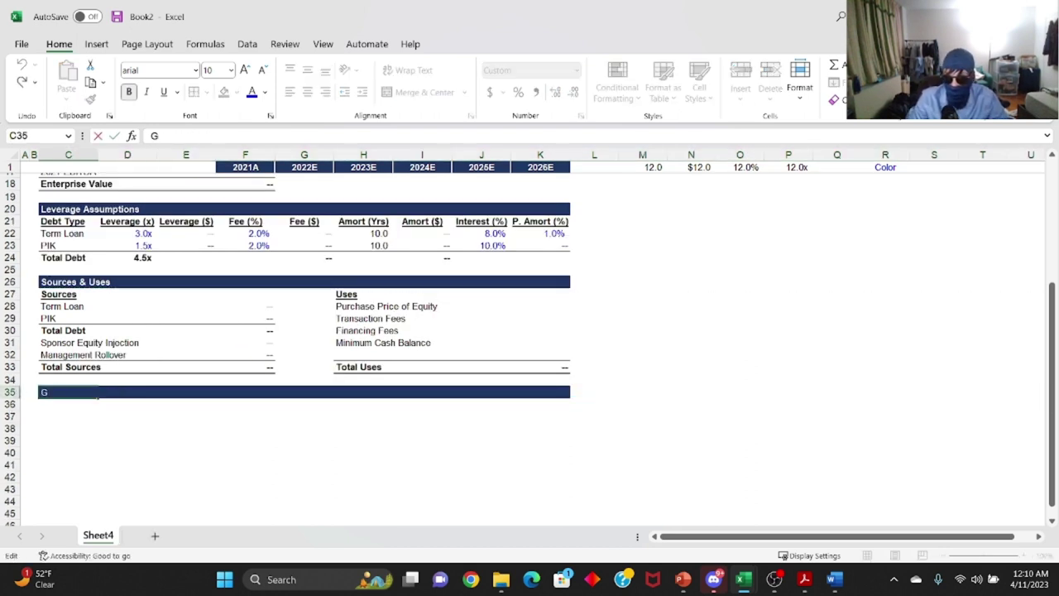
pyautogui.write('oodwill Calculations')
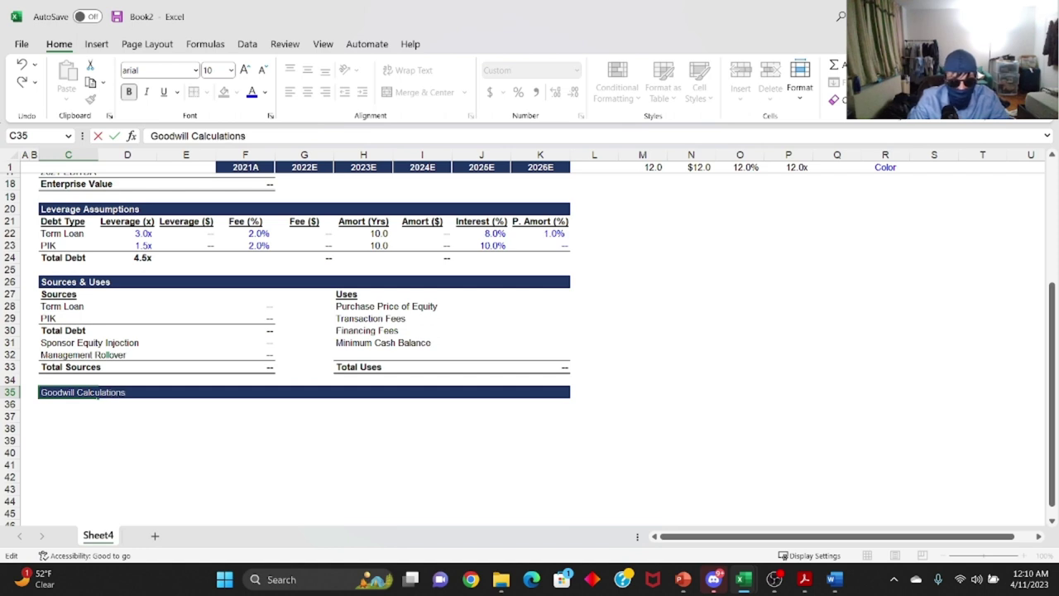
pyautogui.press('Return')
# Enter the labels Purchase Equity of Equity in C36 and Less: Book Value of Equity in C37.
pyautogui.write('Pur')
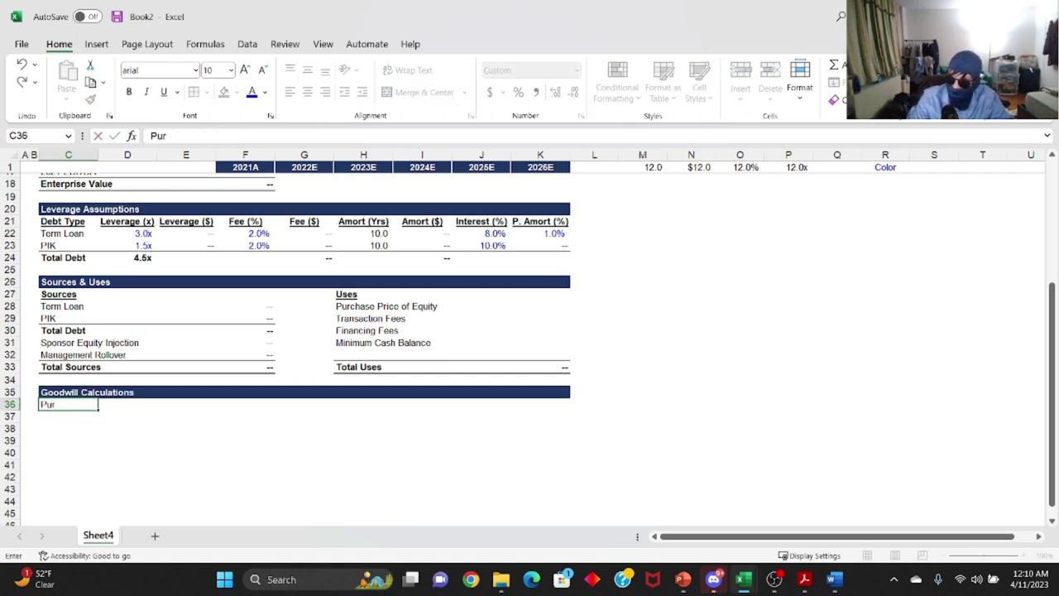
pyautogui.write('chase Equity of Equity')
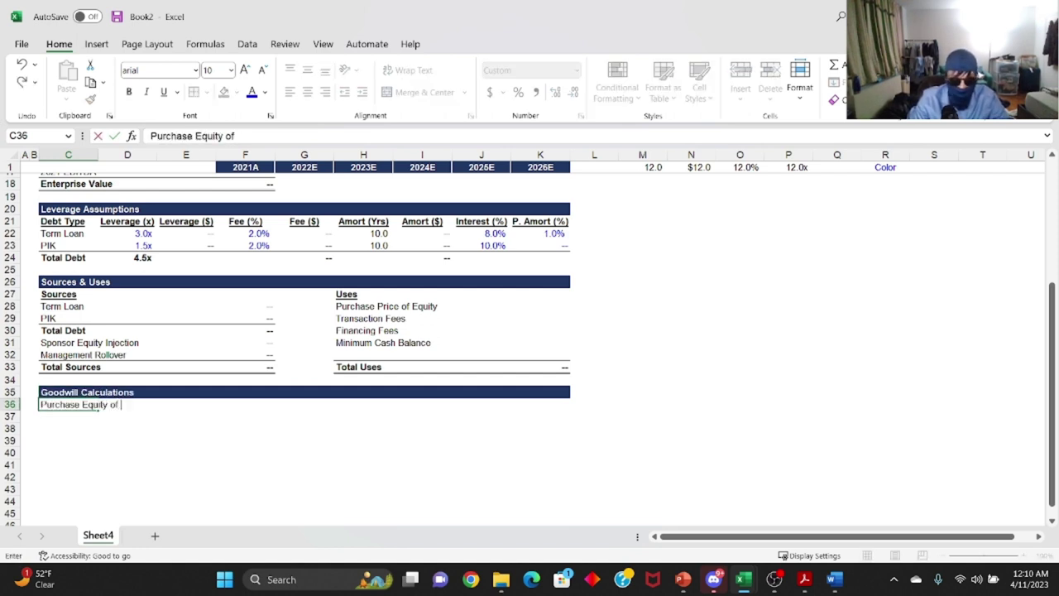
pyautogui.press('Return')
pyautogui.write('Less: Book Value o')
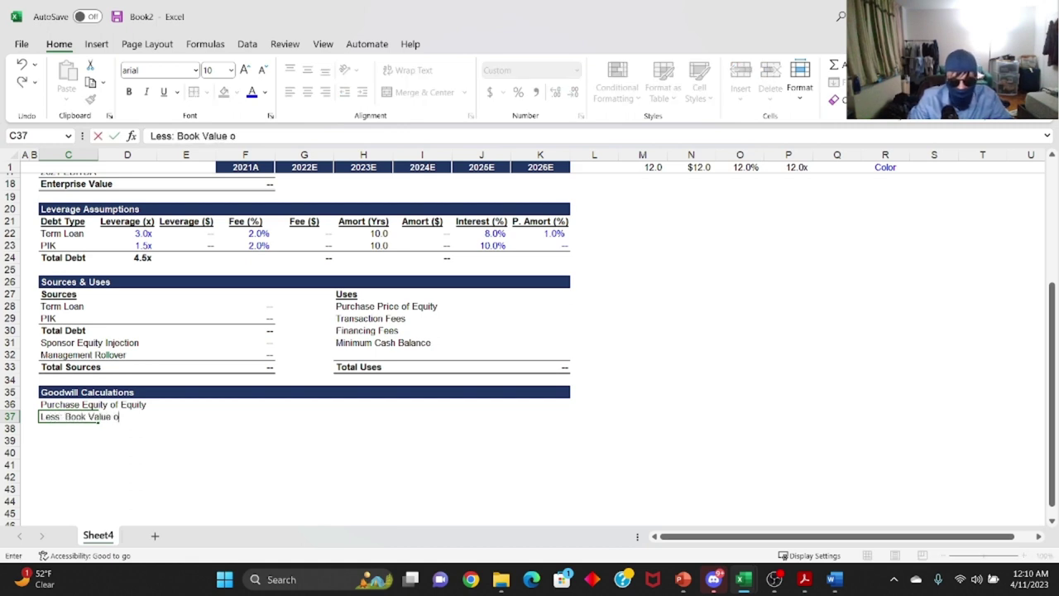
pyautogui.write('f Equity')
pyautogui.press('Return')
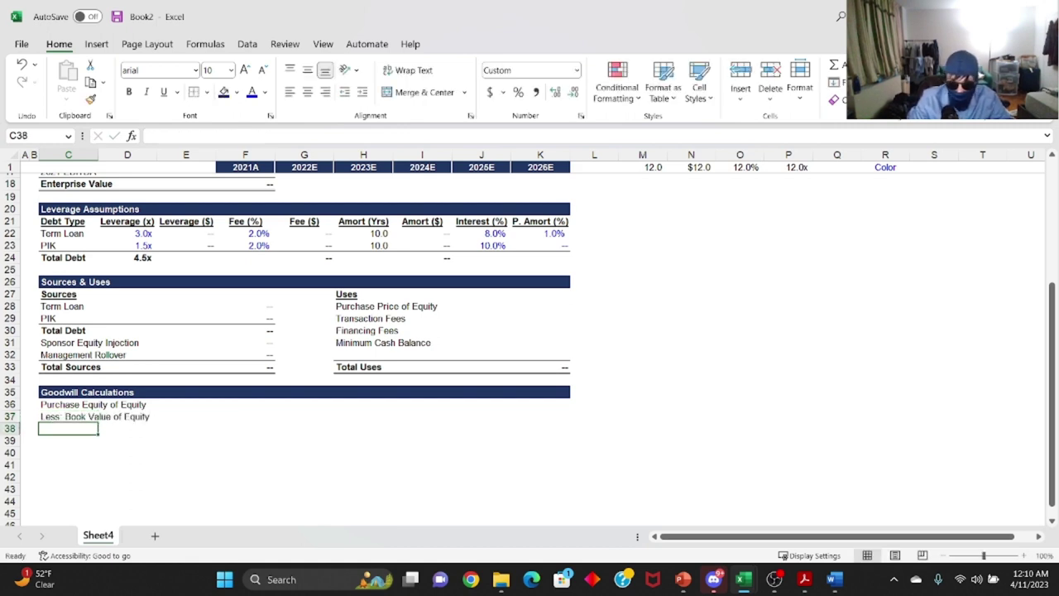
# Enter the labels Add: Existing Goodwill in C38 and Equity Step-Up in C39.
pyautogui.write('Add: Existi')
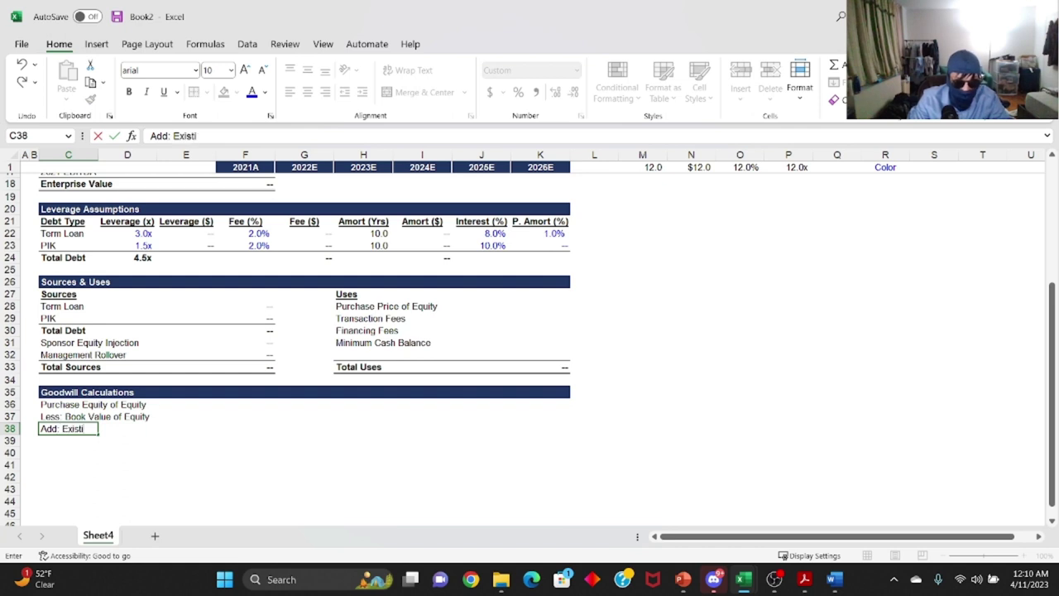
pyautogui.write('ng Goodwi')
pyautogui.press('Return')
pyautogui.write('Equity Ste-')
pyautogui.write('-Up')
pyautogui.press('Return')
# Bold the Equity Step-Up row and add a top border across C39:F39.
pyautogui.press('Up')
pyautogui.hotkey('shift', 'space')
pyautogui.hotkey('ctrl', 'b')
pyautogui.press('Down')
pyautogui.press('Up')
pyautogui.hotkey('shift', 'Right')
pyautogui.hotkey('shift', 'Right')
pyautogui.hotkey('shift', 'Right')
pyautogui.hotkey('alt', 'h')
pyautogui.press('b')
pyautogui.press('p')
pyautogui.press('Down')
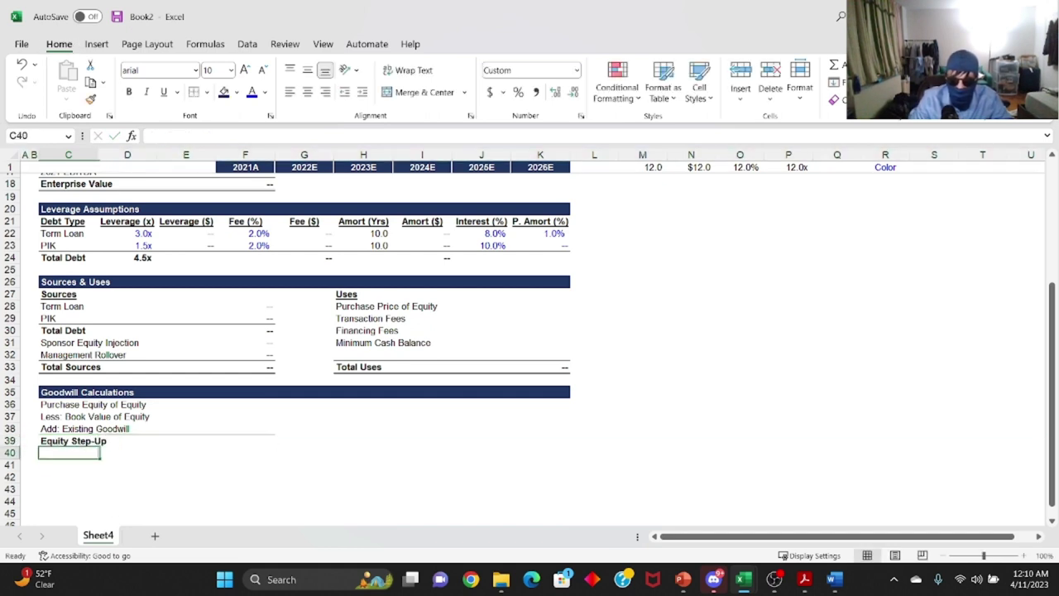
# Enter the label Less: Write-Up of Assets in C40.
pyautogui.write('Less:')
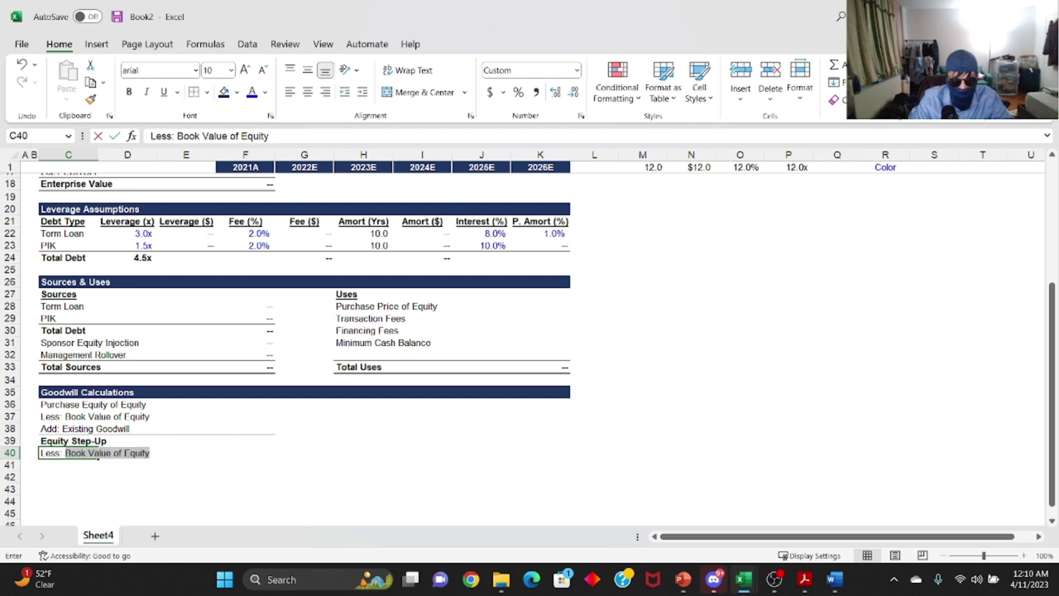
pyautogui.write(' Write-Up')
pyautogui.press('Return')
pyautogui.press('Up')
pyautogui.press('F2')
pyautogui.write('of Assets')
pyautogui.press('Return')
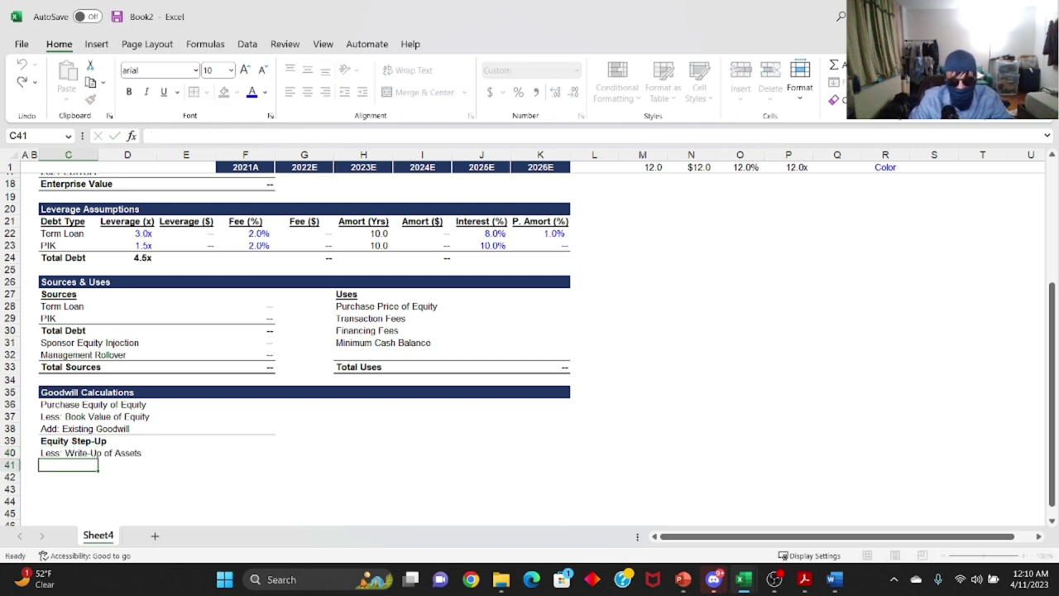
# Enter the labels Add: DTL in C41 and Pro-Forma Goodwill in C42.
pyautogui.write('Add: ')
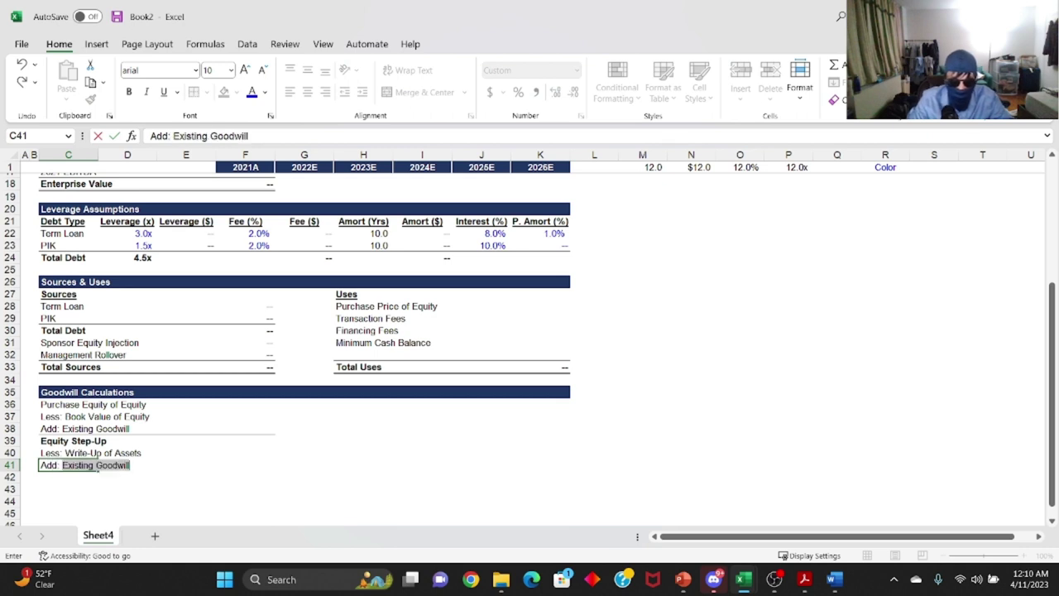
pyautogui.write('DTL')
pyautogui.press('Return')
pyautogui.write('Pro-Forma Goodwill')
pyautogui.press('Return')
# Add top and bottom borders to the Pro-Forma Goodwill row across C42:F42.
pyautogui.press('Up')
pyautogui.hotkey('shift', 'Right')
pyautogui.hotkey('shift', 'Right')
pyautogui.hotkey('shift', 'Right')
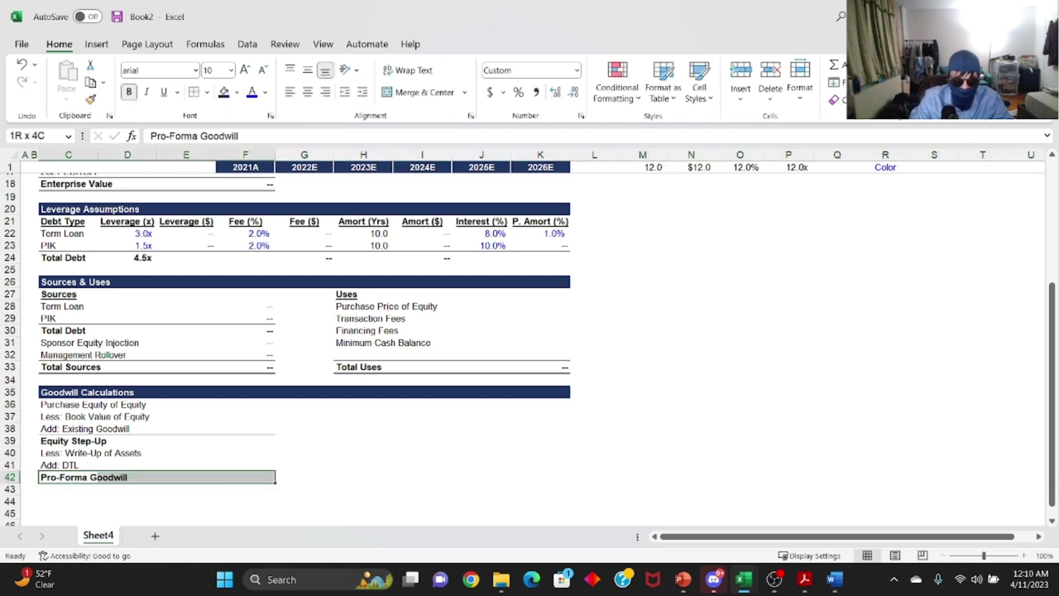
pyautogui.press('h')
pyautogui.press('b')
pyautogui.press('u')
pyautogui.press('Down')
pyautogui.press('Down')
pyautogui.press('Down')
pyautogui.press('Up')
pyautogui.press('Up')
pyautogui.press('Down')
pyautogui.press('Down')
pyautogui.press('Up')
pyautogui.press('Up')
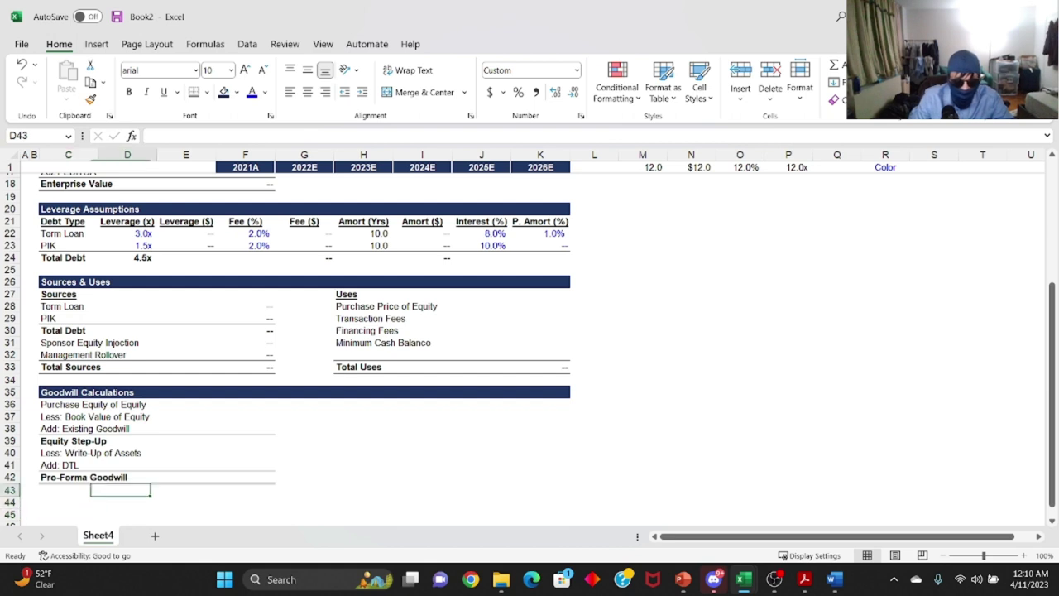
# Bold the Purchase Equity of Equity row at the start of the Goodwill Calculations section.
pyautogui.press('Right')
pyautogui.press('Right')
pyautogui.press('Right')
pyautogui.press('Up')
pyautogui.press('Up')
pyautogui.press('Up')
# Link Purchase Equity of Equity in F36 to the Purchase Price of Equity amount in the Uses table.
pyautogui.press('Up')
pyautogui.press('Up')
pyautogui.press('Up')
pyautogui.press('Up')
pyautogui.hotkey('shift', 'space')
pyautogui.hotkey('shift', 'BackSpace')
pyautogui.write('=')
pyautogui.press('Up')
pyautogui.press('Up')
pyautogui.press('Up')
pyautogui.press('Up')
pyautogui.press('Up')
pyautogui.press('Up')
pyautogui.press('Up')
pyautogui.press('Up')
pyautogui.press('Right')
pyautogui.press('Right')
pyautogui.press('Right')
pyautogui.press('Right')
pyautogui.press('Down')
pyautogui.press('Right')
pyautogui.press('Up')
pyautogui.press('Right')
pyautogui.press('Left')
pyautogui.press('Return')
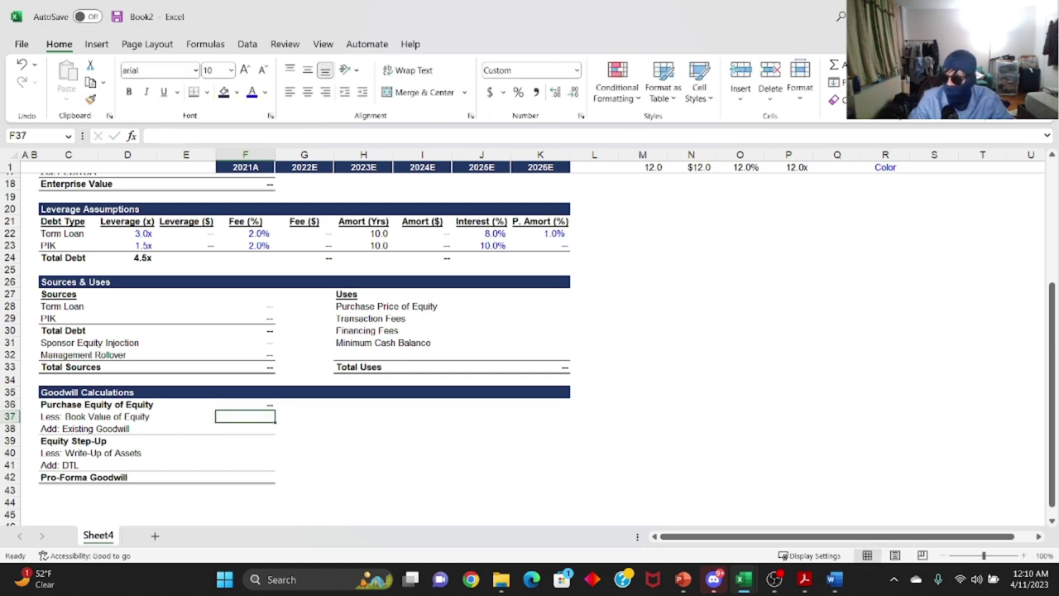
# Examine the Purchase Equity of Equity formula in F36 and the empty book value cell beneath it.
pyautogui.press('Down')
pyautogui.press('Up')
pyautogui.press('Up')
pyautogui.press('F2')
pyautogui.press('Escape')
pyautogui.press('Down')
pyautogui.press('Down')
pyautogui.press('Up')
pyautogui.press('Up')
pyautogui.press('Down')
pyautogui.press('Up')
pyautogui.press('F2')
pyautogui.press('Escape')
pyautogui.press('Down')
pyautogui.press('Up')
pyautogui.press('Down')
pyautogui.press('Down')
pyautogui.press('Up')
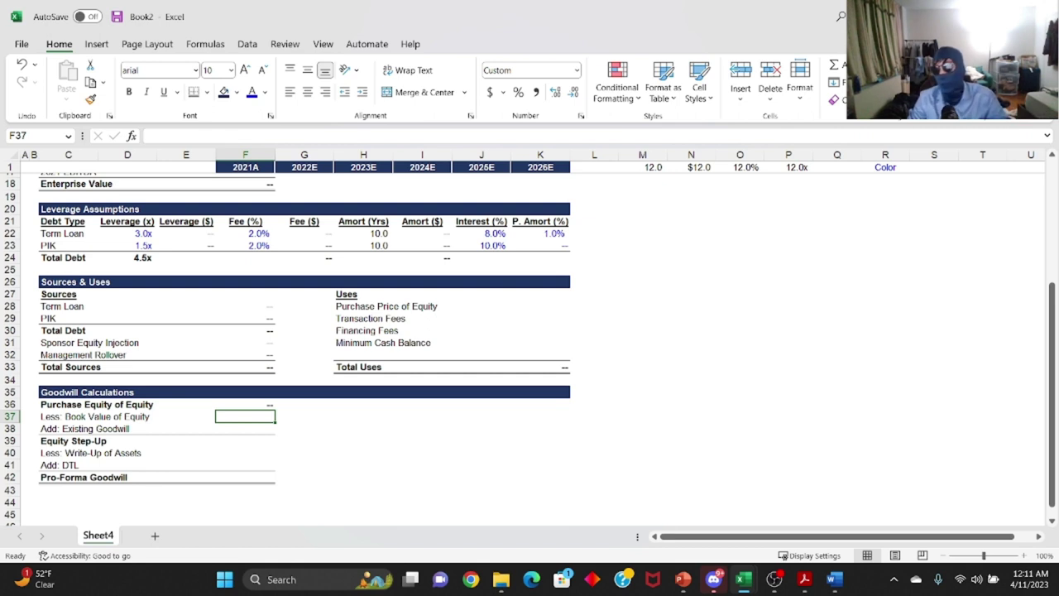
# Calculate Equity Step-Up in F39 as the sum of F36:F38.
pyautogui.press('Down')
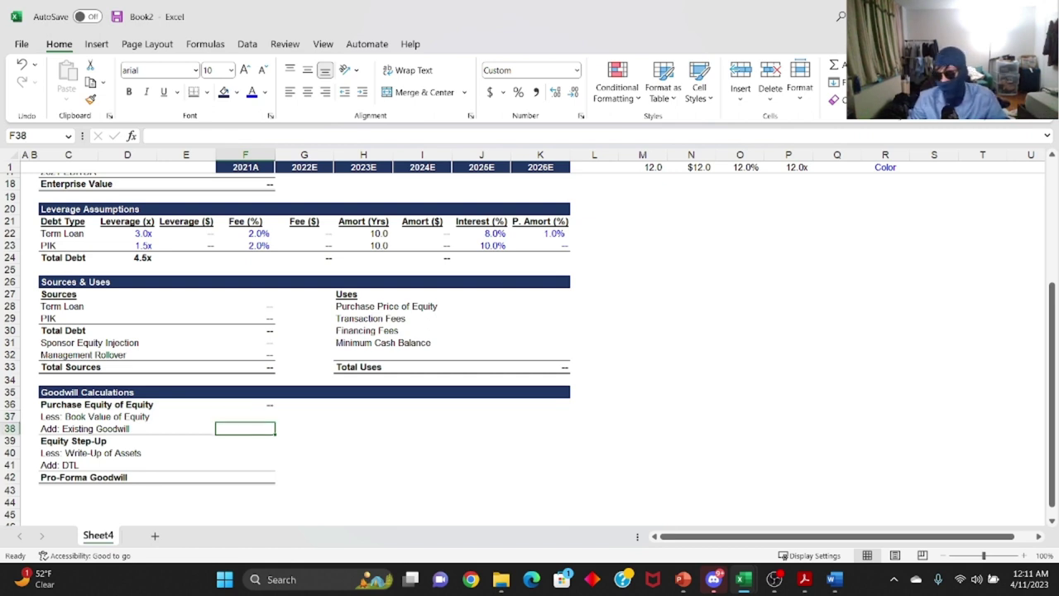
pyautogui.press('Down')
pyautogui.write('=sum(')
pyautogui.press('Up')
pyautogui.hotkey('shift', 'Up')
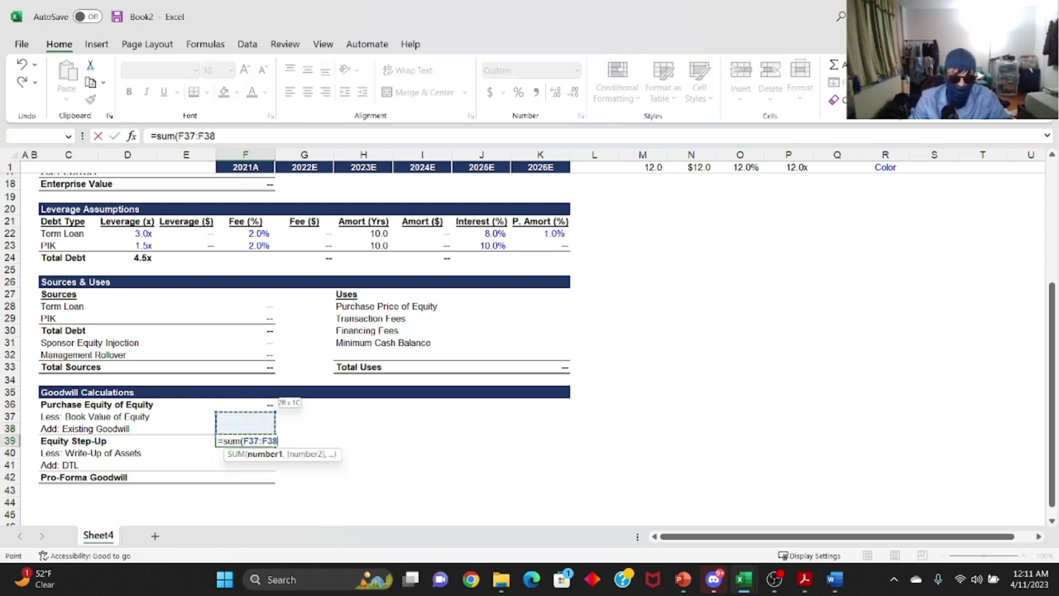
pyautogui.hotkey('shift', 'Up')
pyautogui.press('Return')
pyautogui.press('Up')
pyautogui.press('Down')
pyautogui.press('Down')
pyautogui.press('Up')
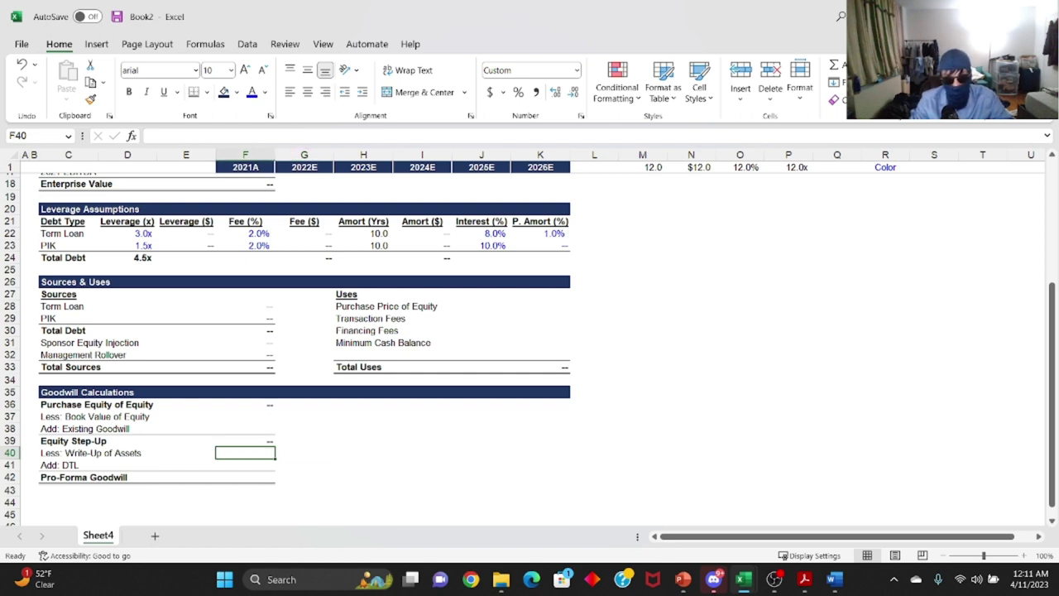
# Calculate Less: Write-Up of Assets in F40 as Step-Up of Assets times Equity Step-Up, =F13*F39.
pyautogui.write('=')
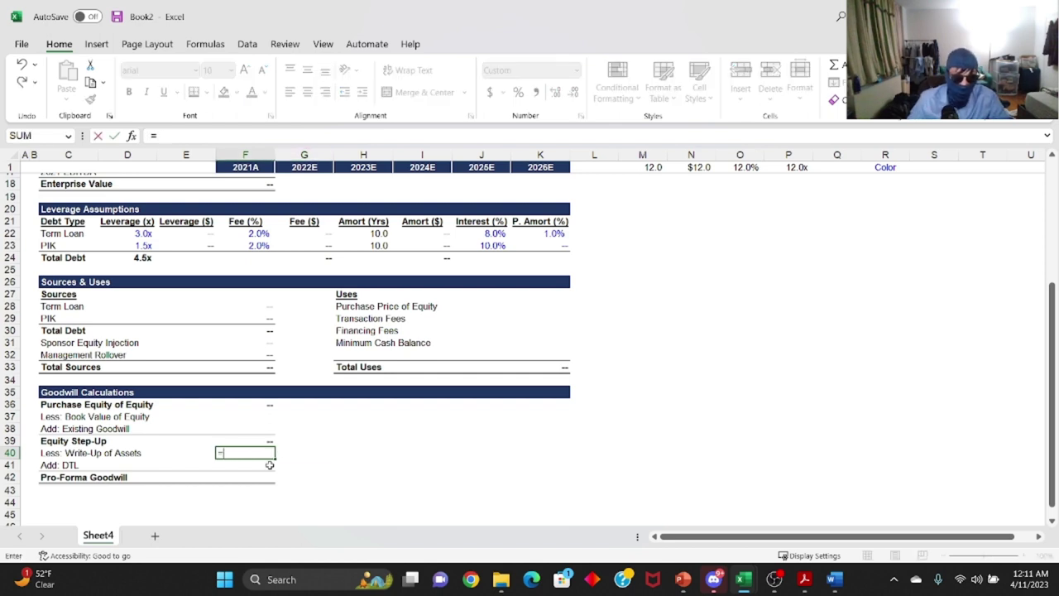
pyautogui.scroll(5, 212, 444)
pyautogui.click(261, 258)
pyautogui.click(257, 281)
pyautogui.click(245, 305)
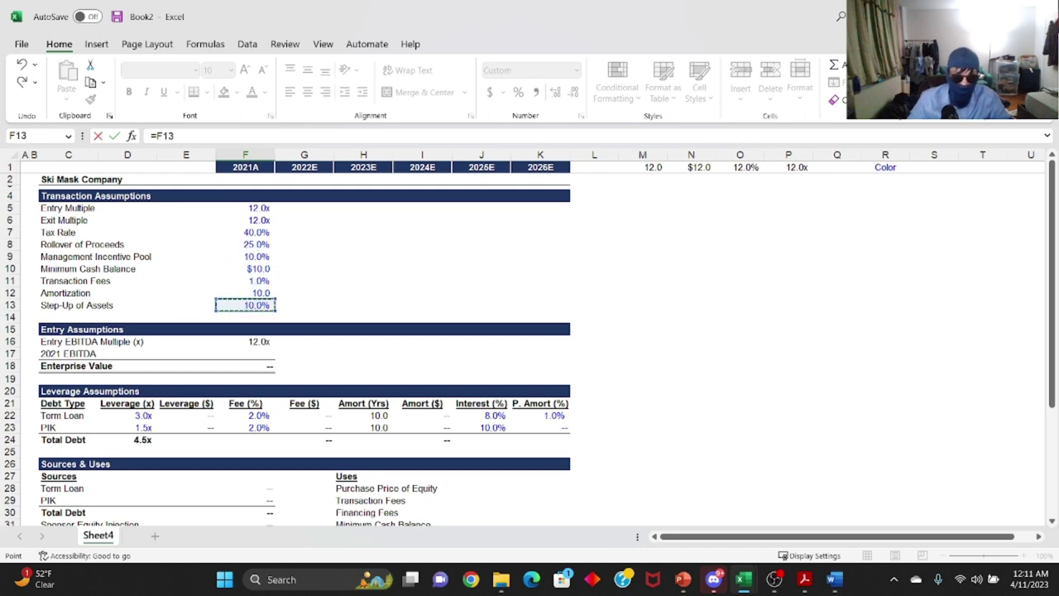
pyautogui.write('*')
pyautogui.scroll(-3, 240, 372)
pyautogui.click(245, 484)
pyautogui.press('Down')
pyautogui.press('Down')
pyautogui.press('Down')
pyautogui.press('Up')
pyautogui.press('Return')
pyautogui.press('Down')
pyautogui.press('Down')
pyautogui.press('Up')
pyautogui.press('Up')
pyautogui.press('Up')
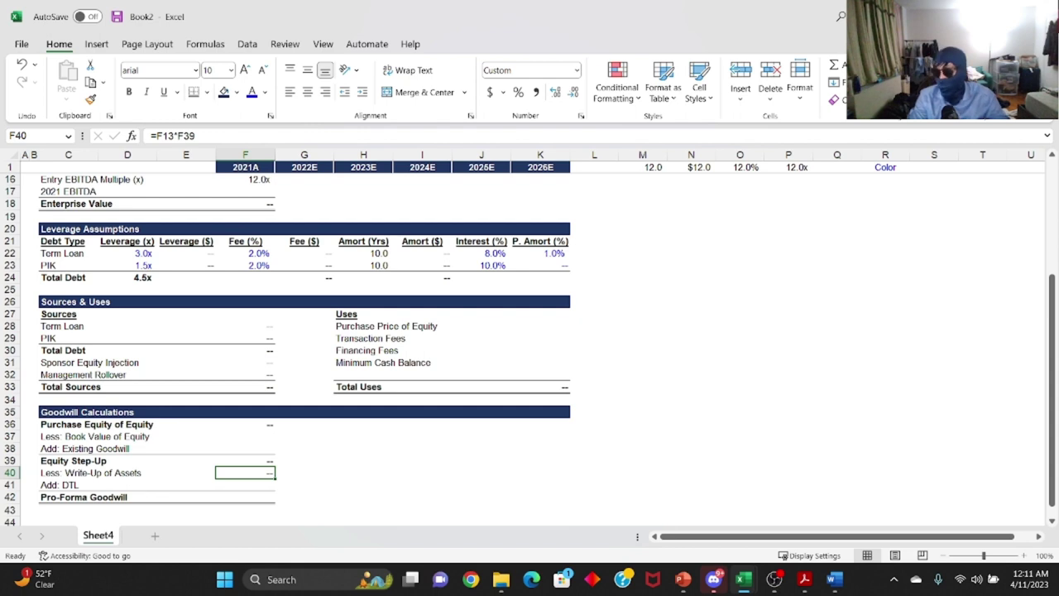
# Review which cells the Write-Up of Assets formula in F40 references.
pyautogui.press('Down')
pyautogui.press('Up')
pyautogui.press('F2')
pyautogui.press('Escape')
pyautogui.press('Down')
pyautogui.press('Up')
pyautogui.press('F2')
pyautogui.press('Escape')
pyautogui.press('Down')
pyautogui.write('=')
pyautogui.press('Up')
pyautogui.write('*')
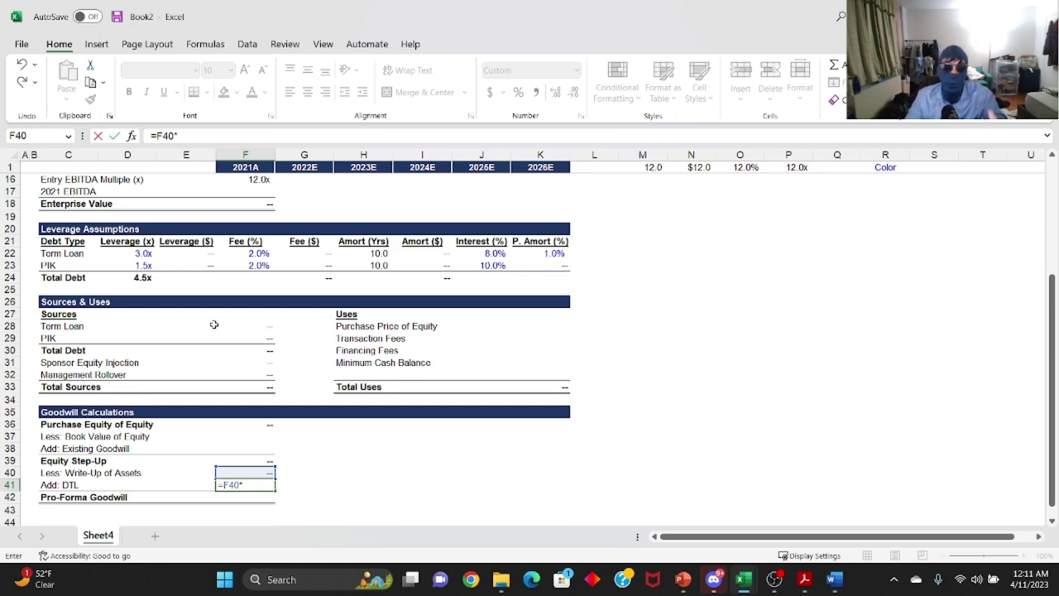
pyautogui.scroll(5, 214, 325)
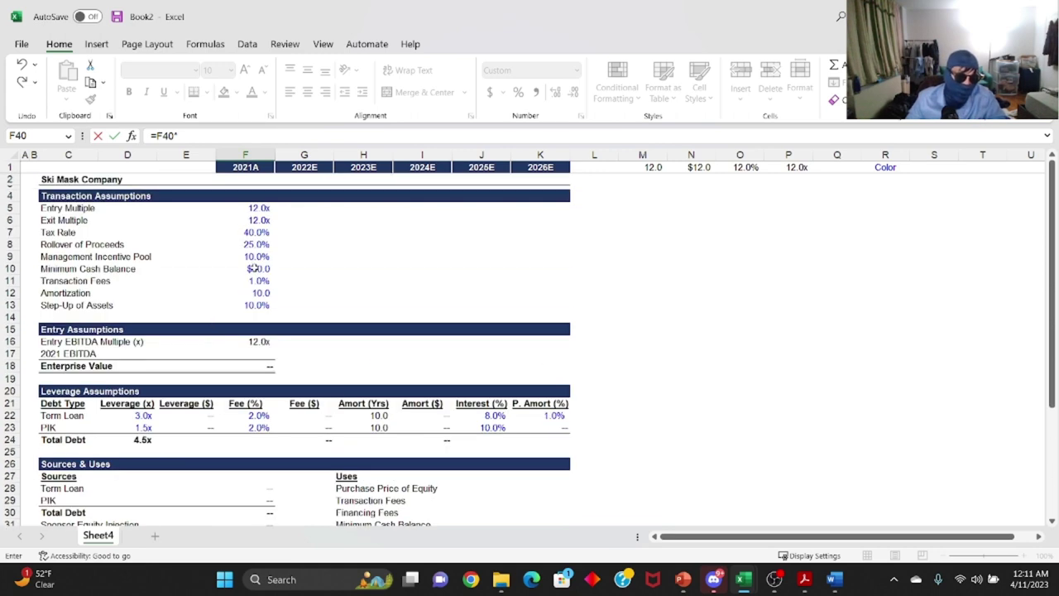
pyautogui.click(259, 234)
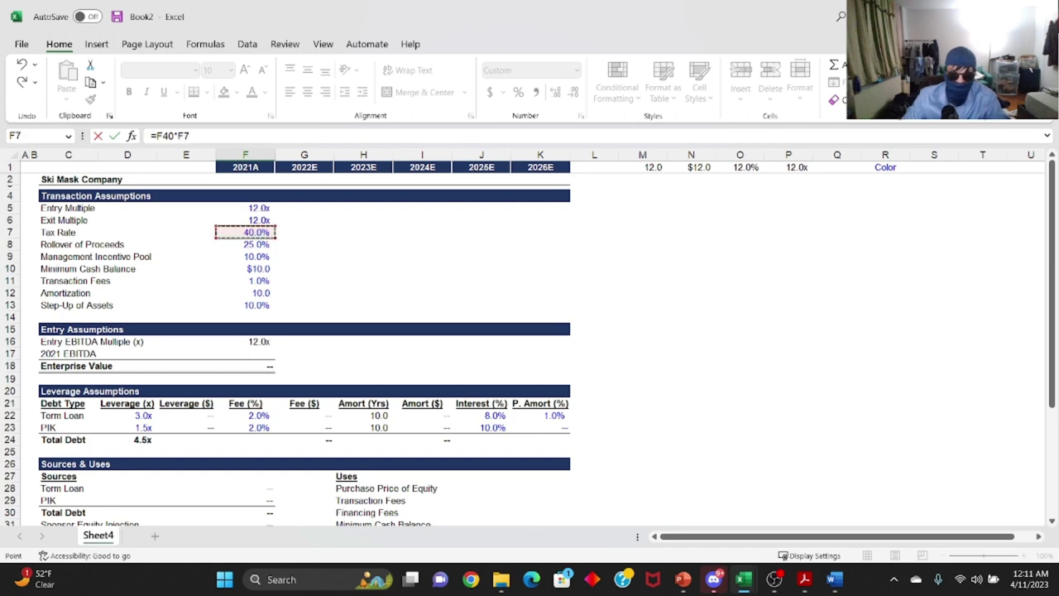
pyautogui.write('*')
pyautogui.scroll(-5, 307, 485)
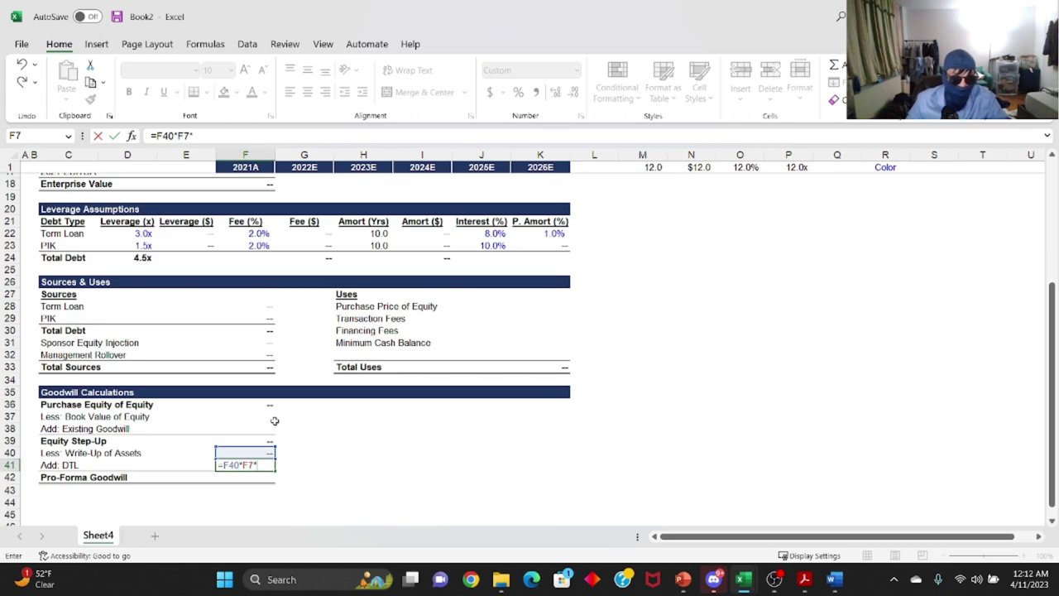
pyautogui.press('Escape')
# Calculate Add: DTL in F41 as the asset write-up times the Tax Rate, =F40*F7.
pyautogui.write('=')
pyautogui.press('Up')
pyautogui.write('*')
pyautogui.scroll(5, 273, 397)
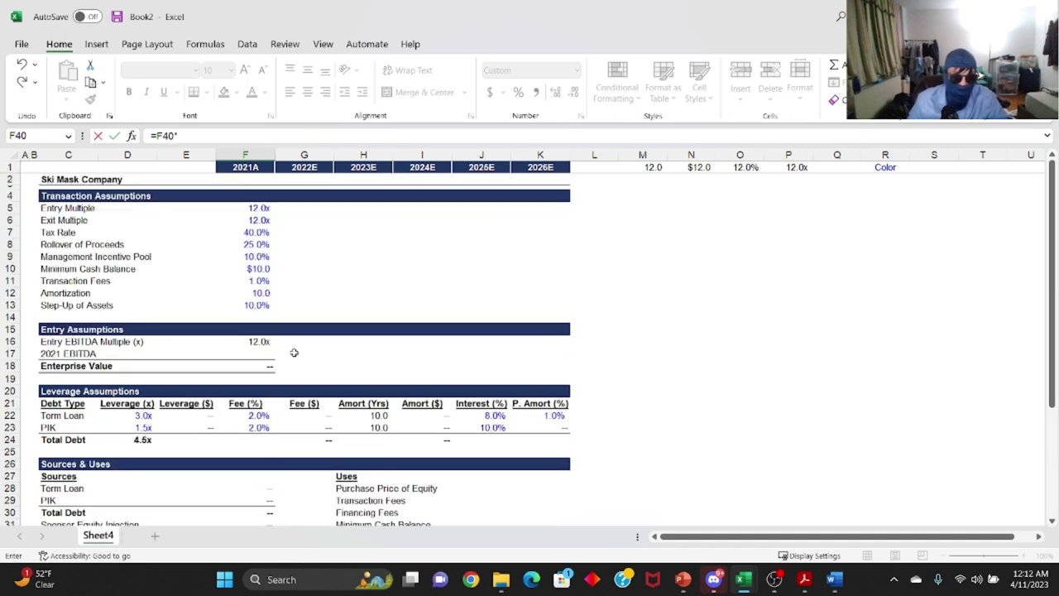
pyautogui.click(258, 232)
pyautogui.press('Return')
# Check the formulas for Less: Write-Up of Assets in F40 and Add: DTL in F41.
pyautogui.press('Down')
pyautogui.press('Right')
pyautogui.press('Up')
pyautogui.press('Left')
pyautogui.press('Up')
pyautogui.press('Up')
pyautogui.press('Up')
pyautogui.press('Down')
pyautogui.press('F2')
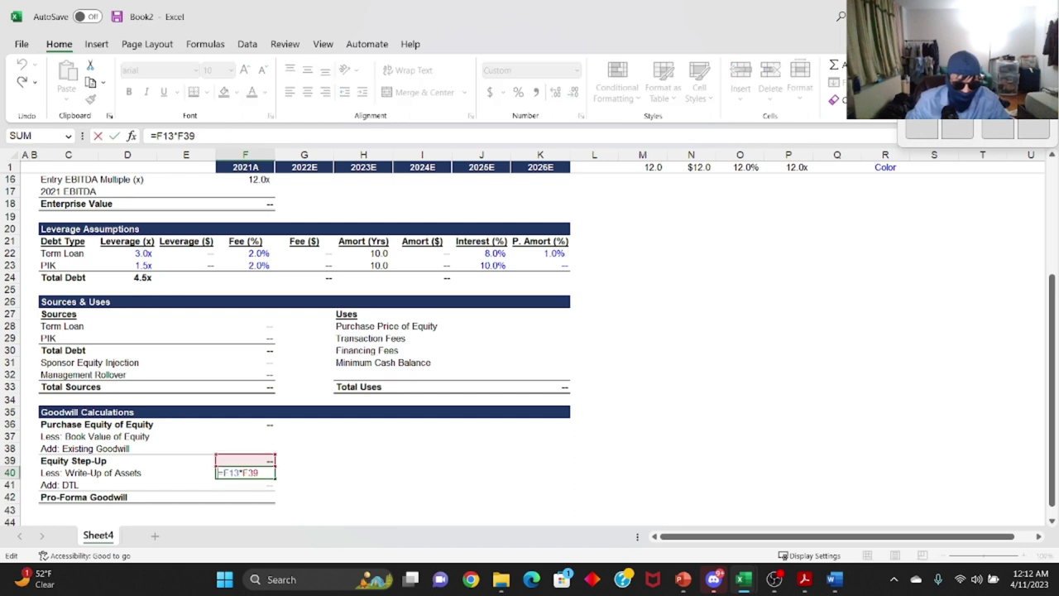
pyautogui.press('Return')
pyautogui.press('F2')
pyautogui.press('Return')
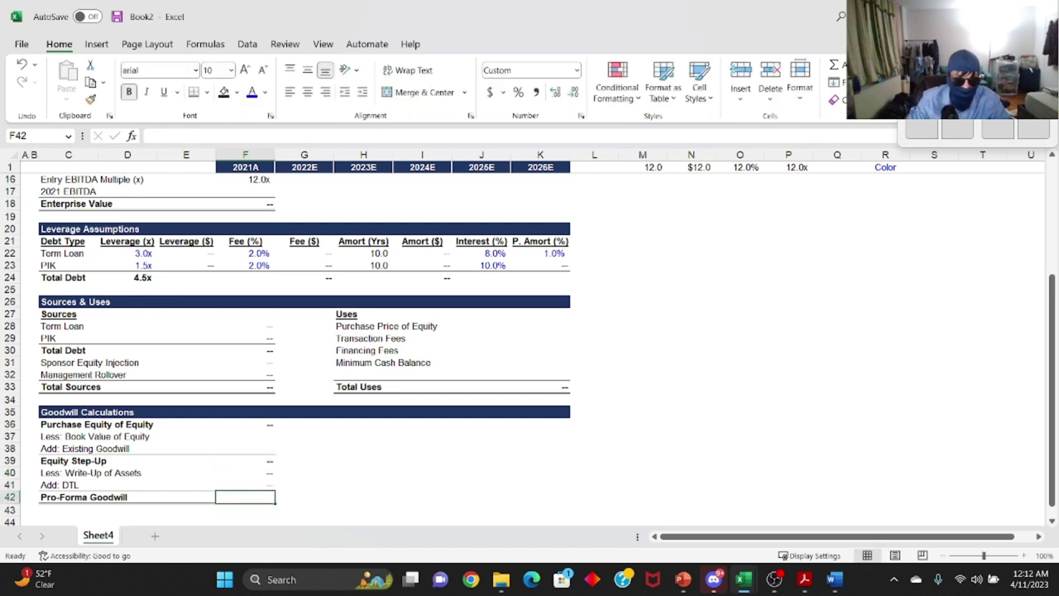
# Calculate Pro-Forma Goodwill in F42 as the sum of Equity Step-Up through DTL, and check the formulas.
pyautogui.write('=sum(')
pyautogui.press('Up')
pyautogui.hotkey('ctrl', 'shift', 'Up')
pyautogui.press('Return')
pyautogui.press('Up')
pyautogui.press('Up')
pyautogui.press('F2')
pyautogui.press('Return')
pyautogui.press('F2')
pyautogui.press('Return')
pyautogui.press('Down')
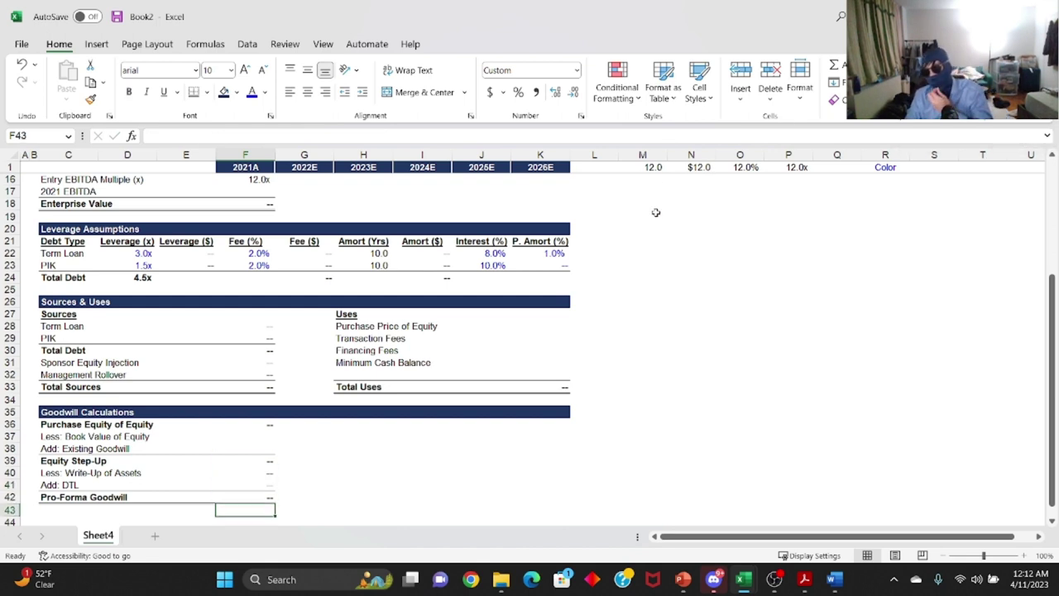